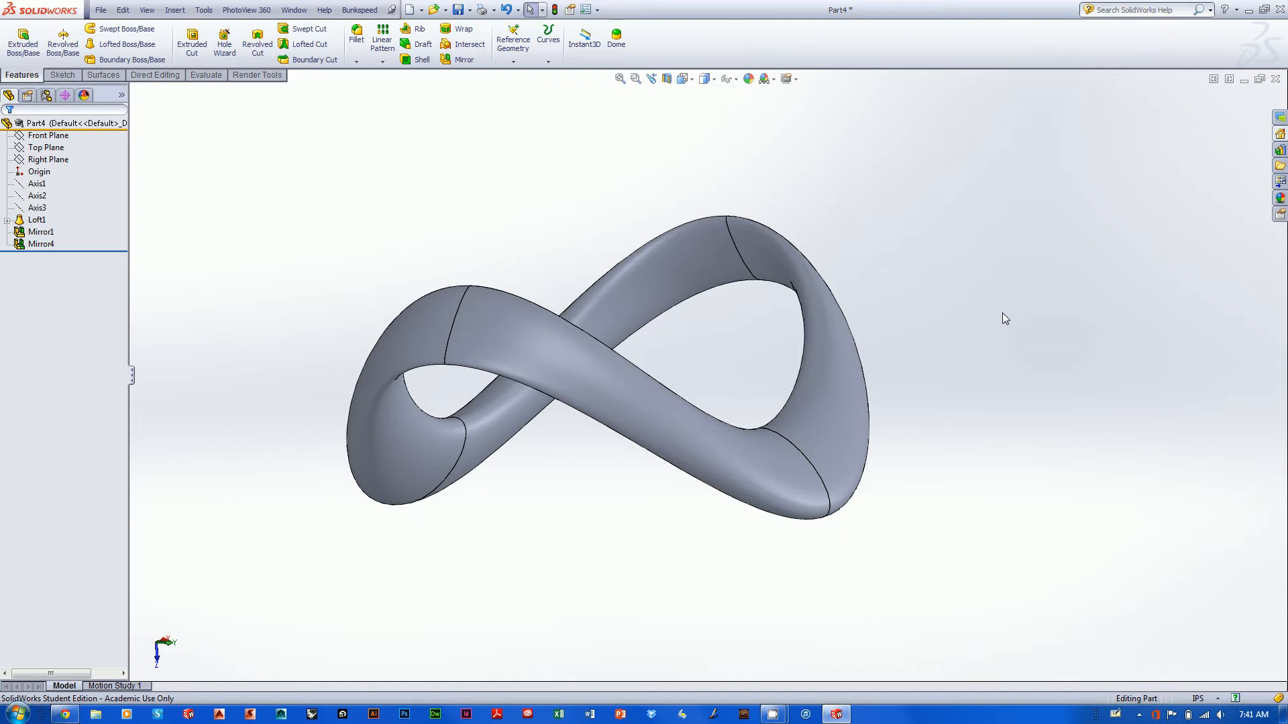
mouse_move(1003, 313)
middle_mouse_down()
mouse_move(980, 325)
mouse_move(986, 293)
mouse_move(926, 310)
mouse_move(1120, 283)
mouse_move(1149, 310)
mouse_move(1084, 402)
mouse_move(1104, 385)
mouse_move(1049, 346)
mouse_move(1003, 360)
mouse_move(1009, 330)
mouse_move(980, 340)
mouse_move(1018, 316)
mouse_move(989, 322)
mouse_move(1005, 319)
middle_mouse_up()
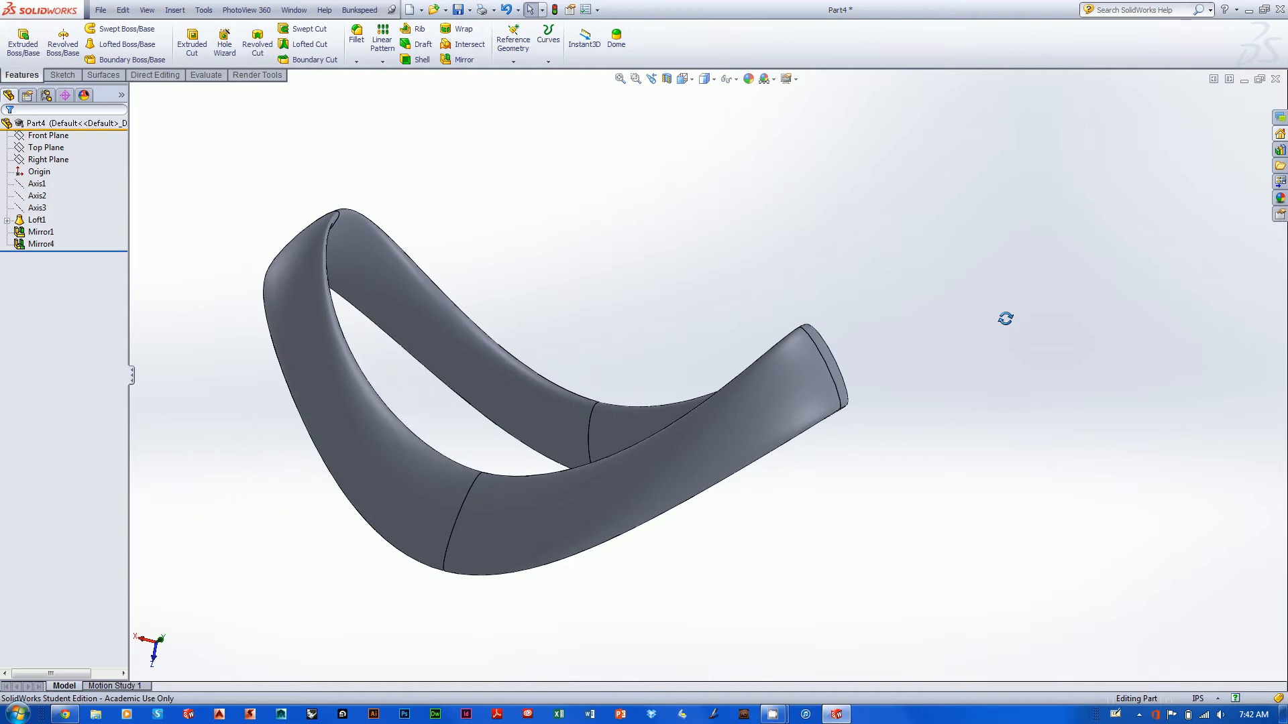
middle_click_drag(1008, 324, 939, 391)
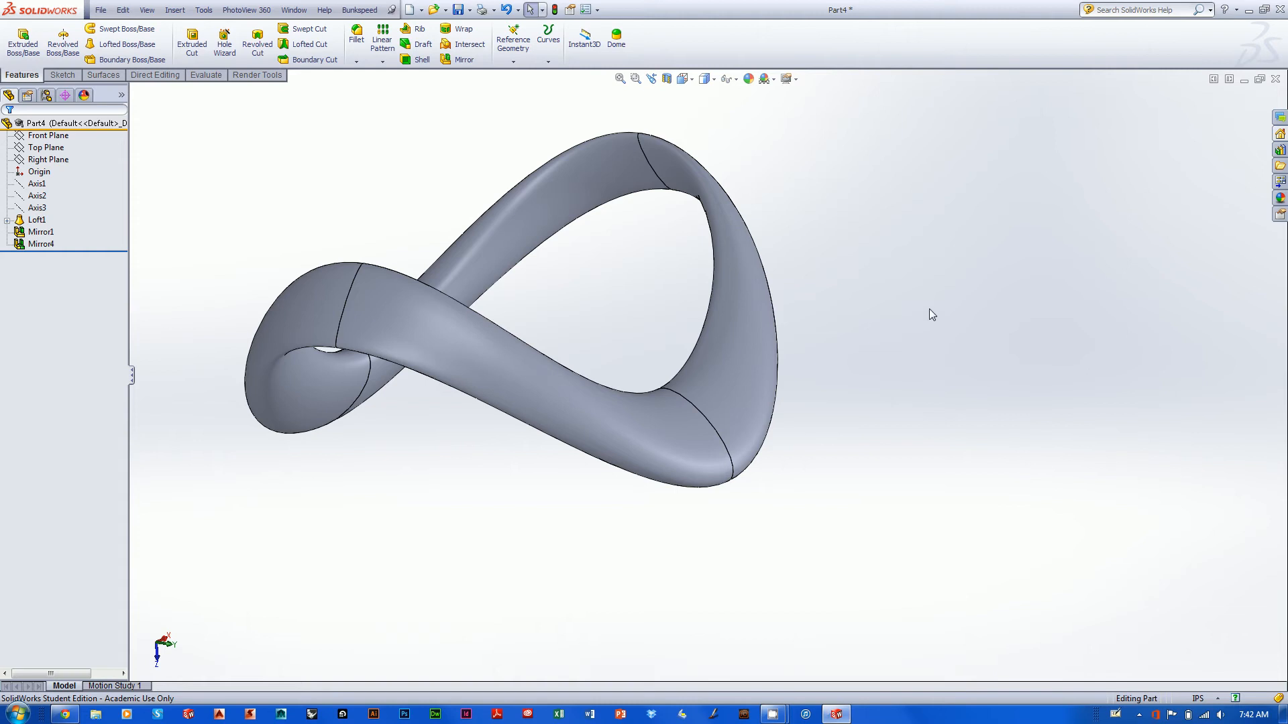
middle_click_drag(931, 306, 376, 448)
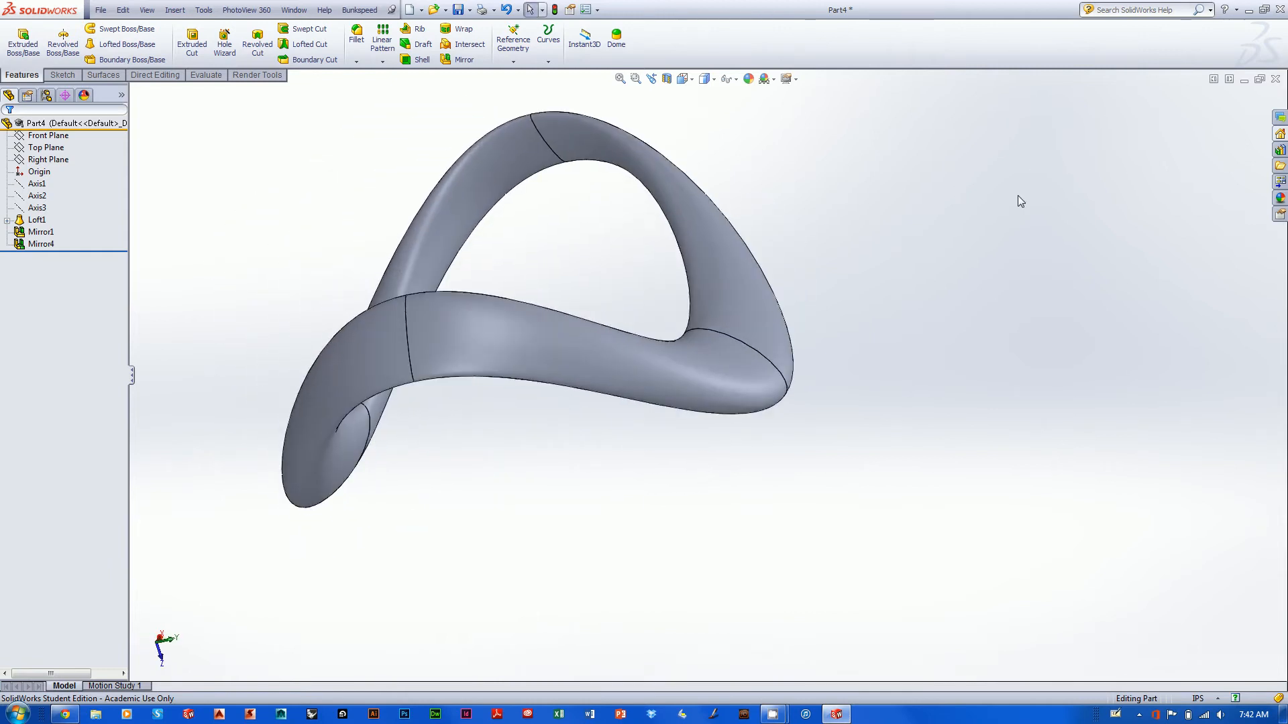
- Create a new part document from the axis1 template
left_click(97, 7)
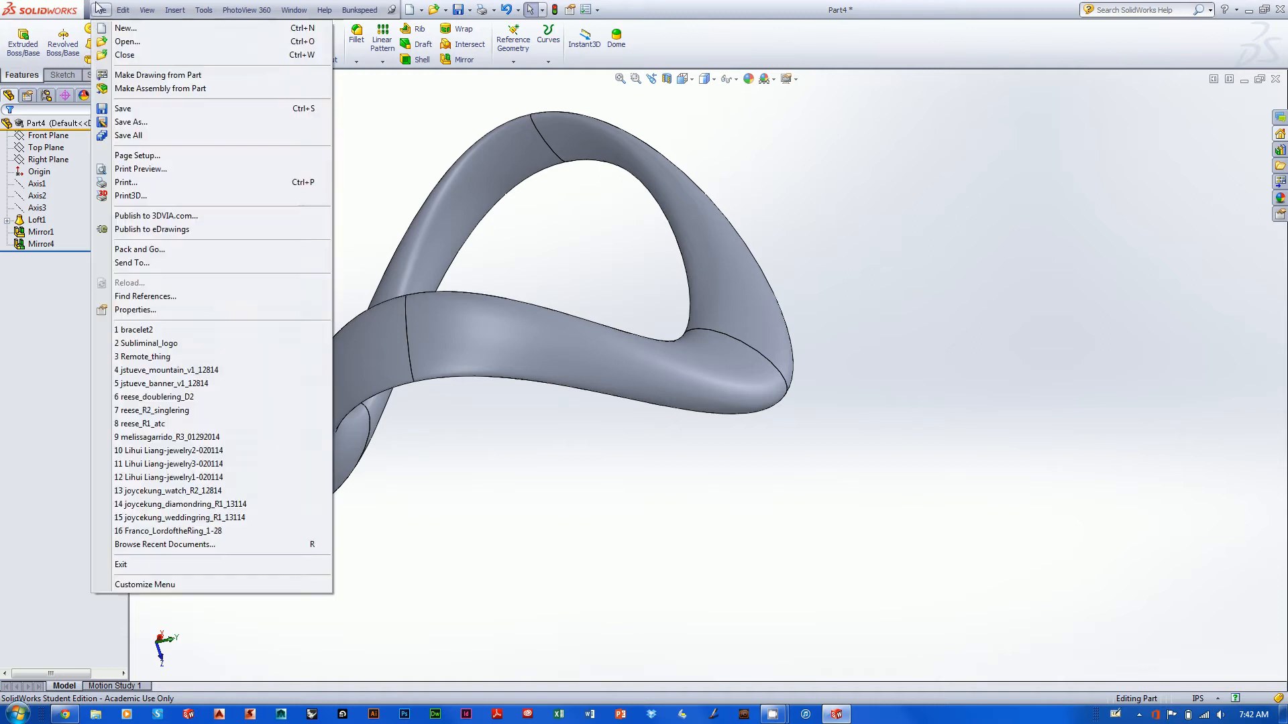
left_click(125, 28)
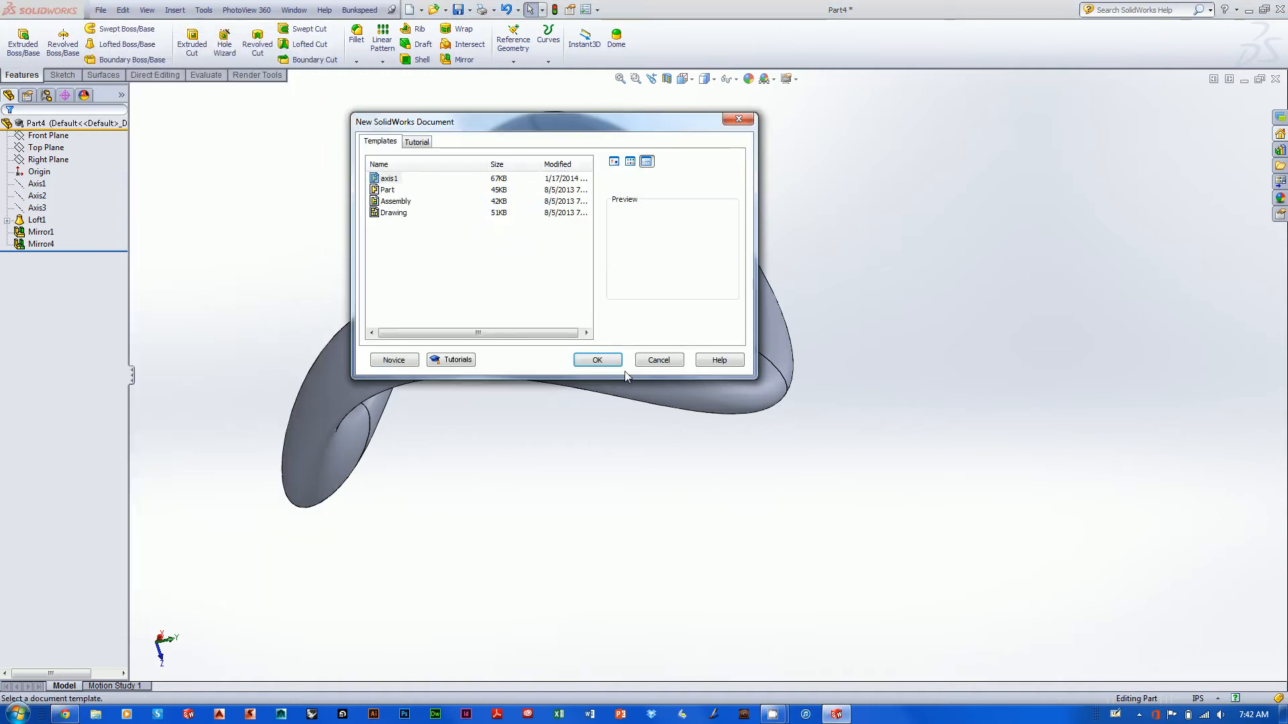
left_click(597, 360)
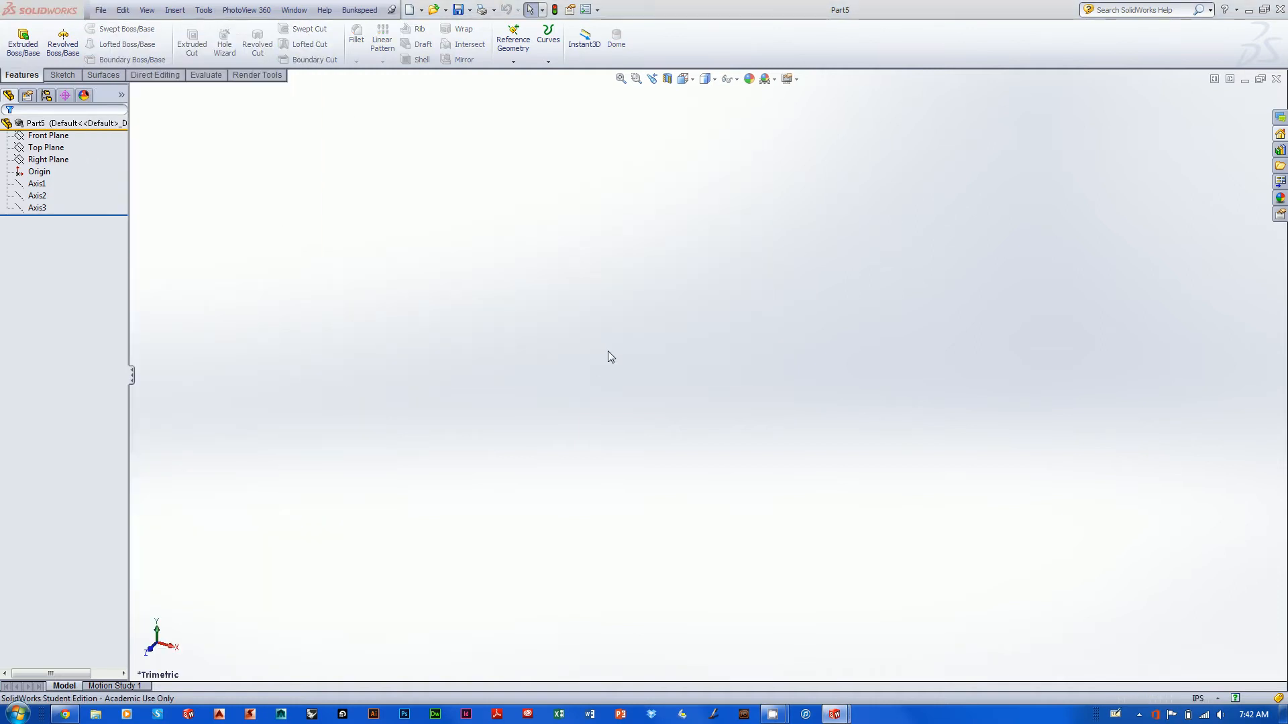
- Sketch a tilted ellipse on the Right Plane with radii of about 0.68 and 0.32 in, centred at about -3.88, 2.68, and close the sketch
left_click(43, 148)
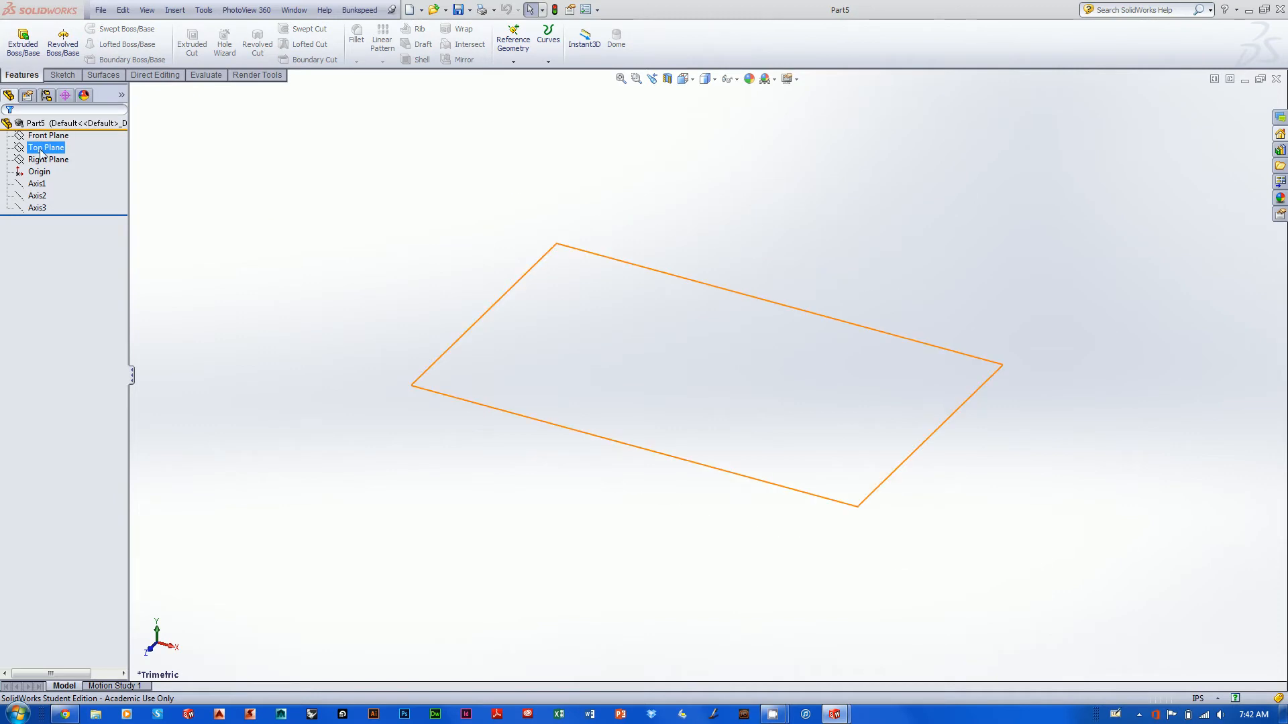
left_click(40, 160)
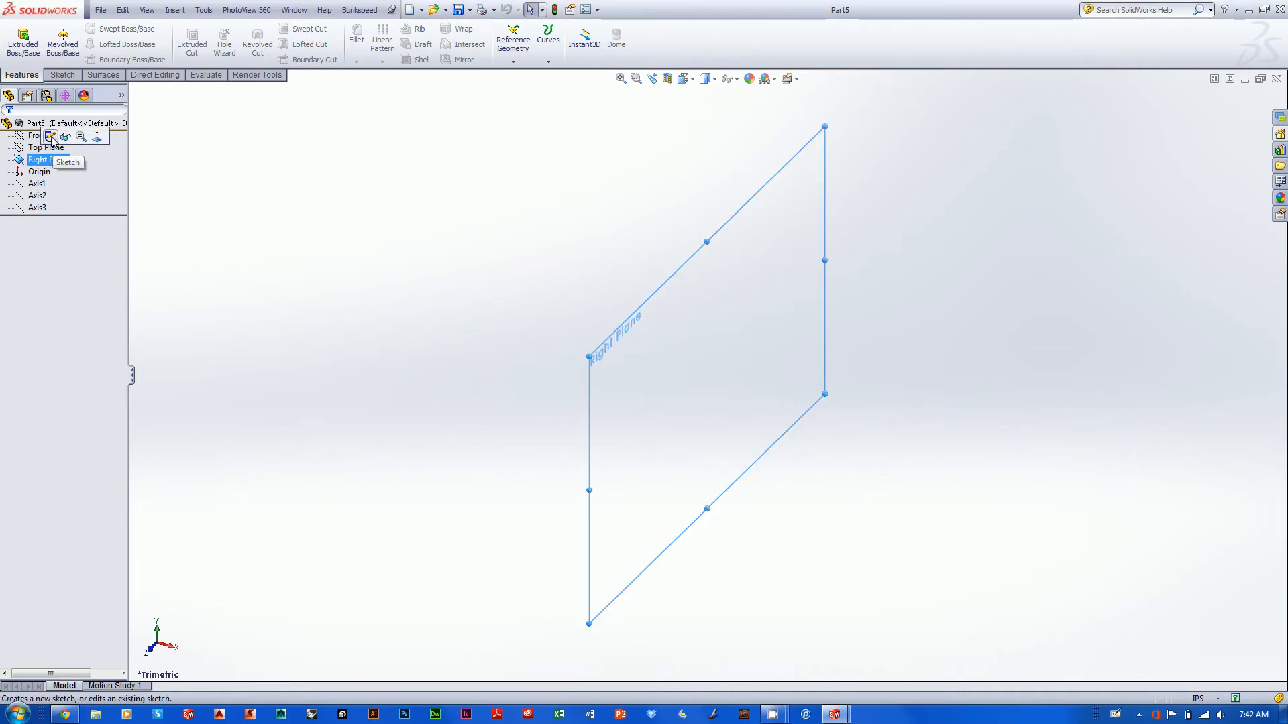
left_click(51, 137)
left_click(128, 44)
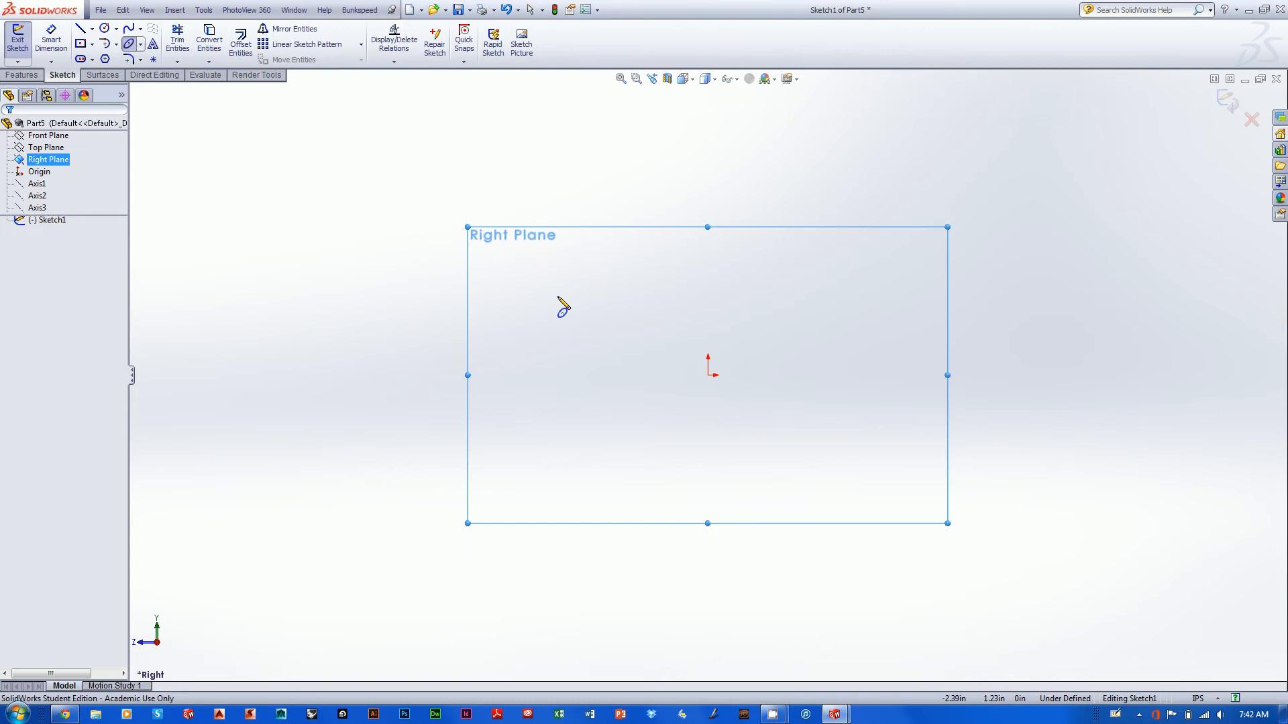
left_click(442, 192)
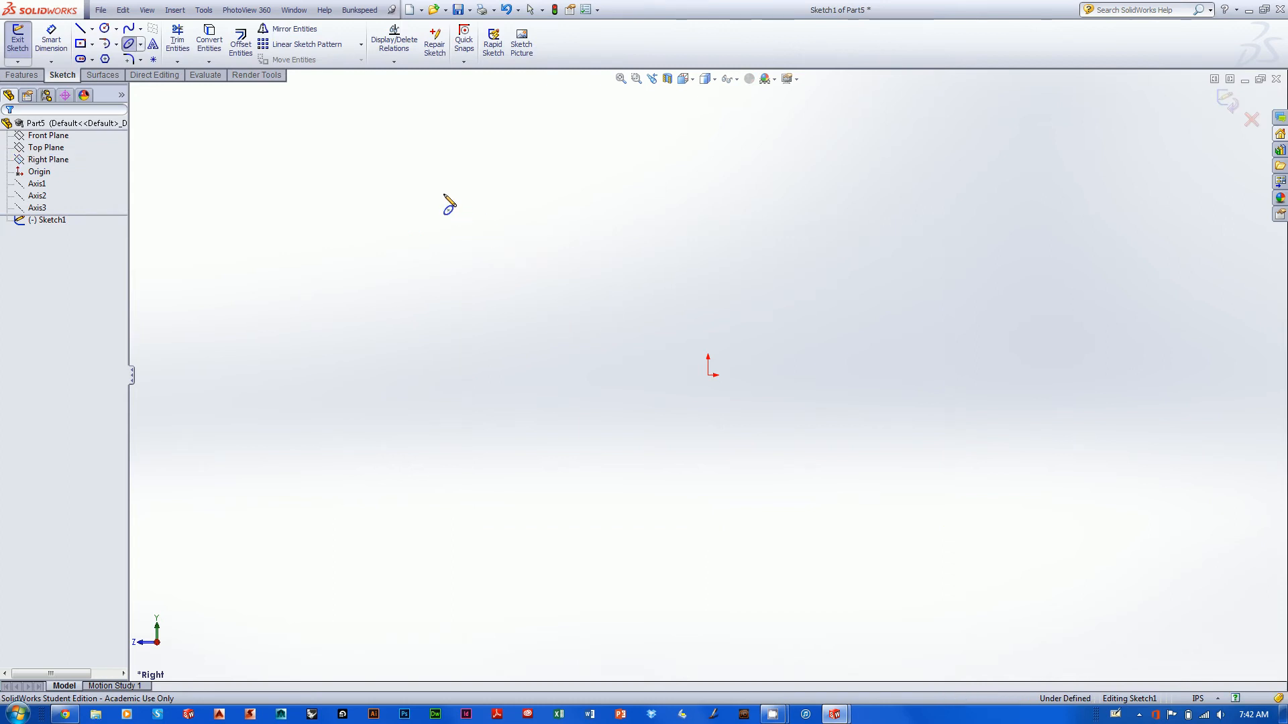
left_click(469, 233)
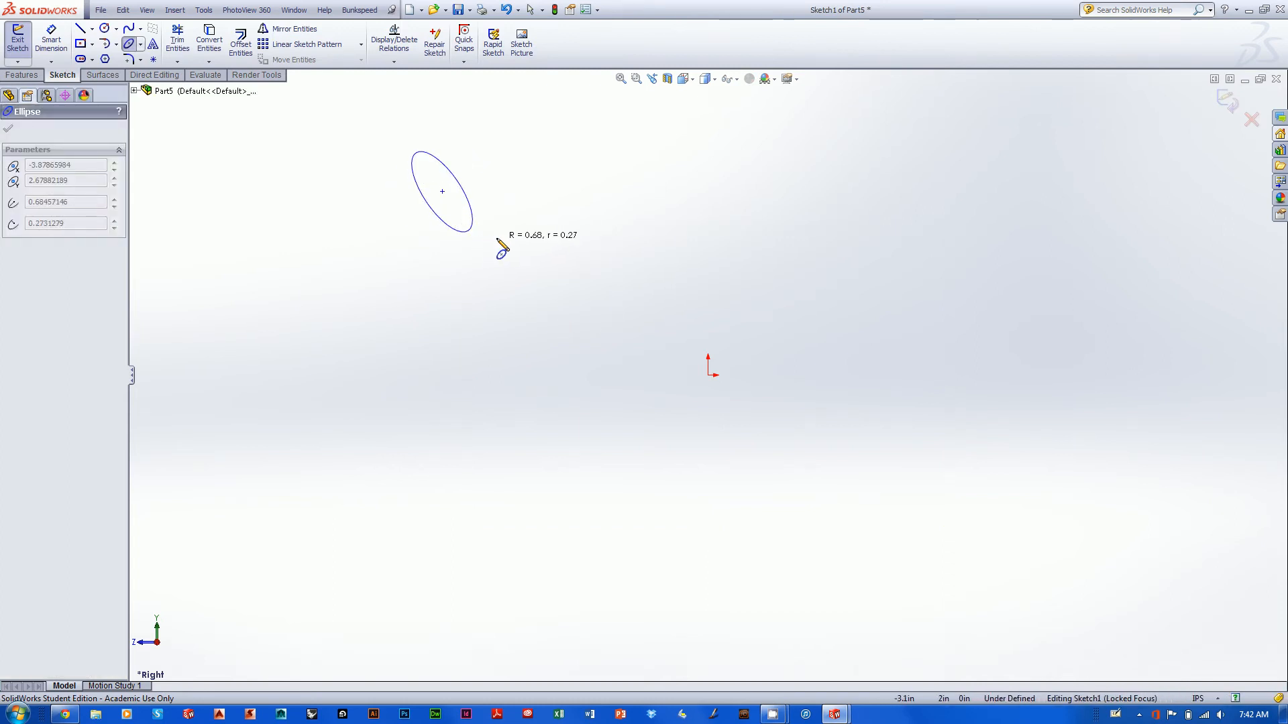
left_click(500, 244)
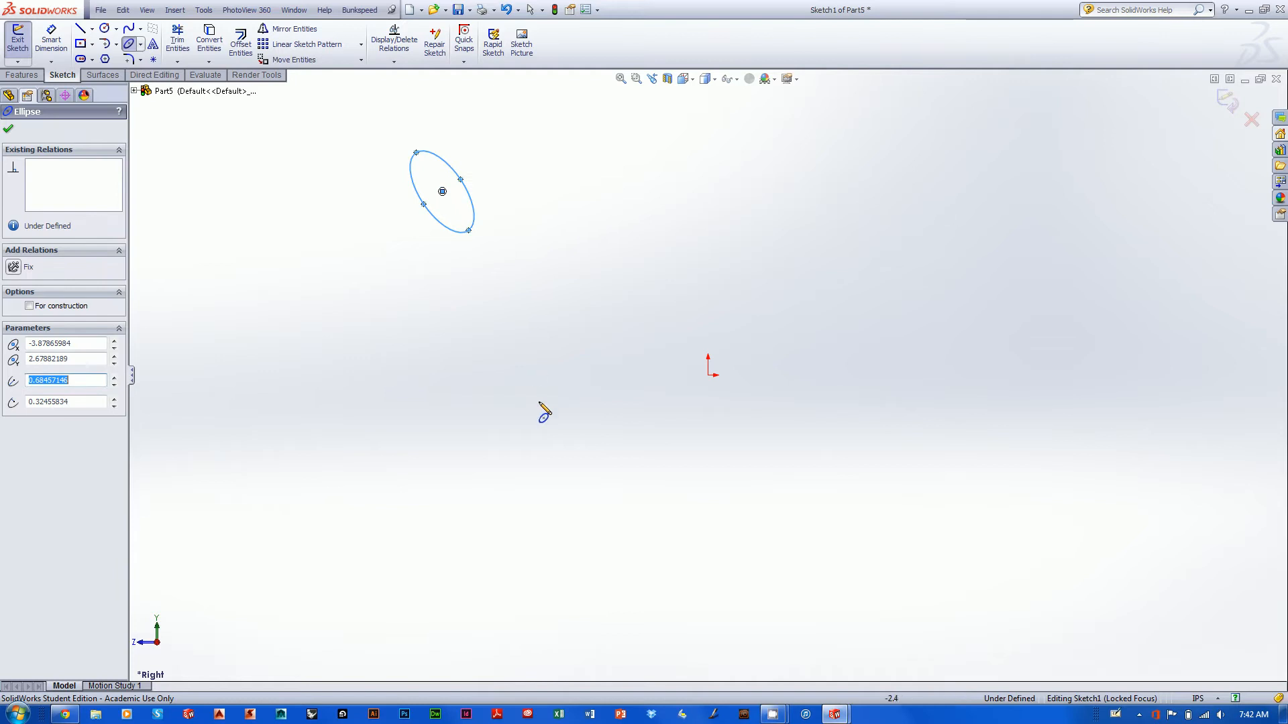
key("Escape")
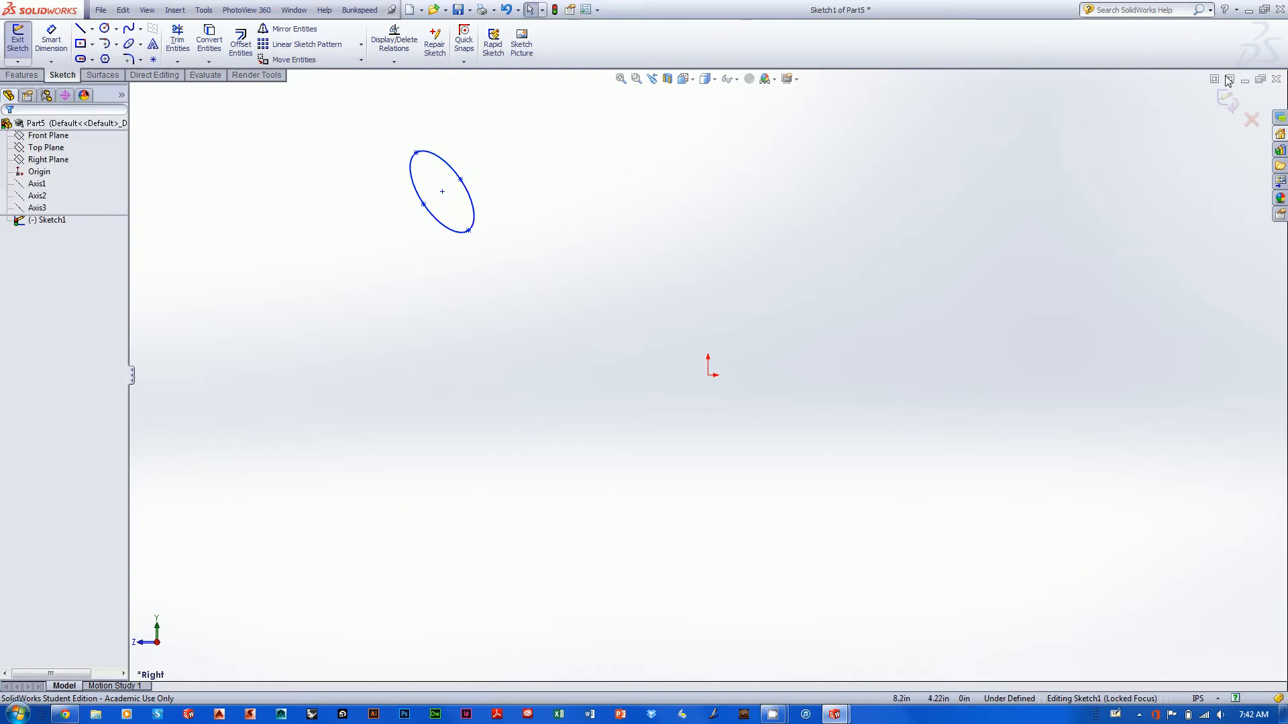
left_click(1227, 99)
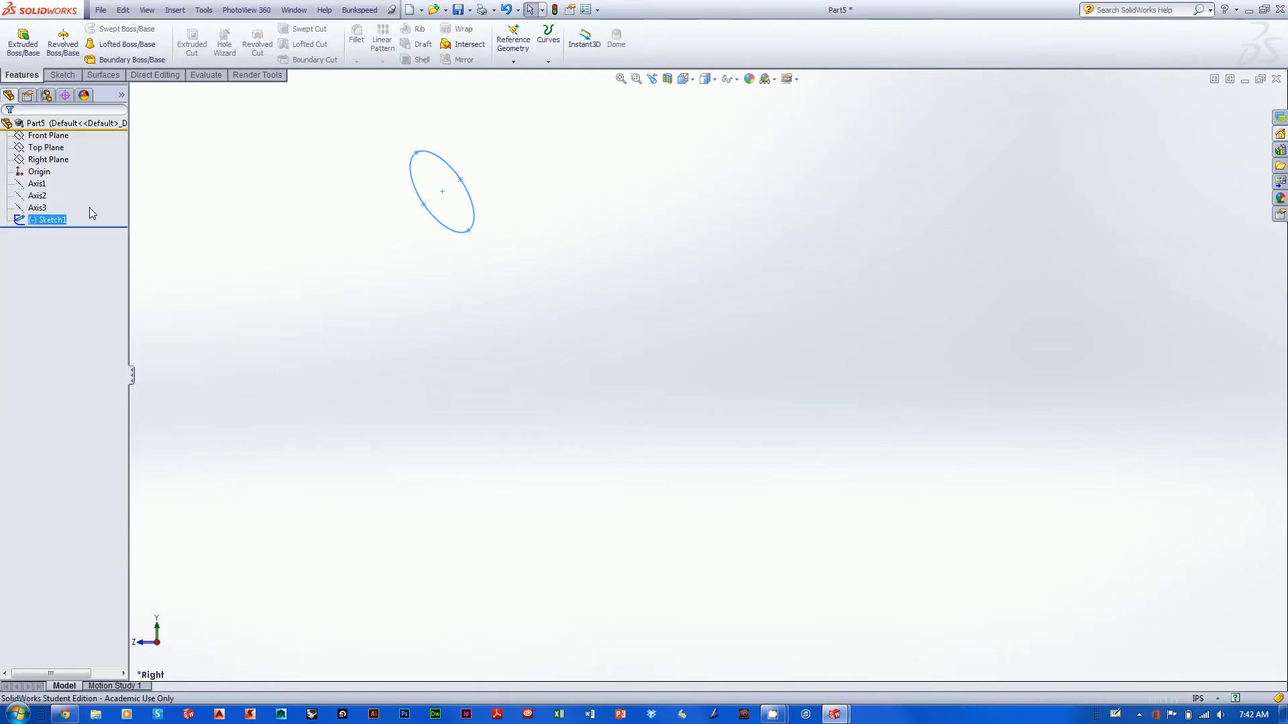
- Sketch a slanted ellipse on the Top Plane with radii of about 0.66 and 0.15 in, centred at about -2.62, -3.01
right_click_drag(316, 267, 382, 186)
scroll(381, 348, "up", 4)
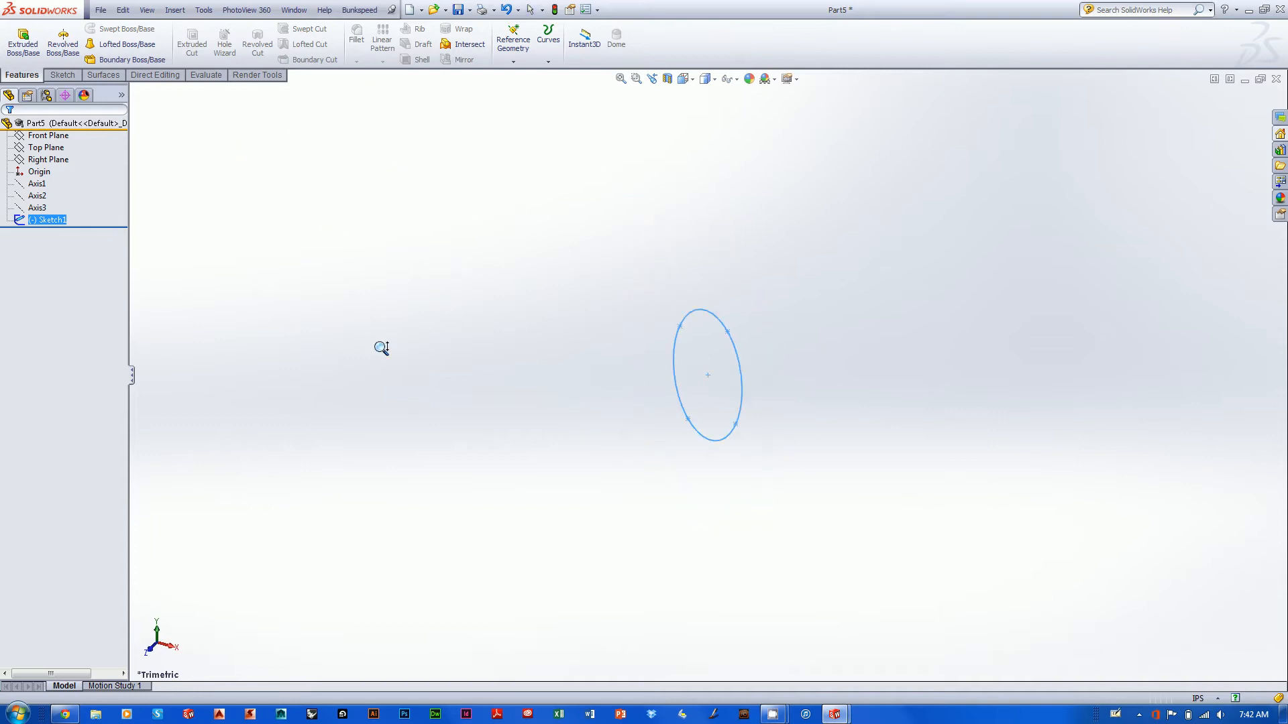
scroll(381, 348, "up", 3)
left_click(50, 147)
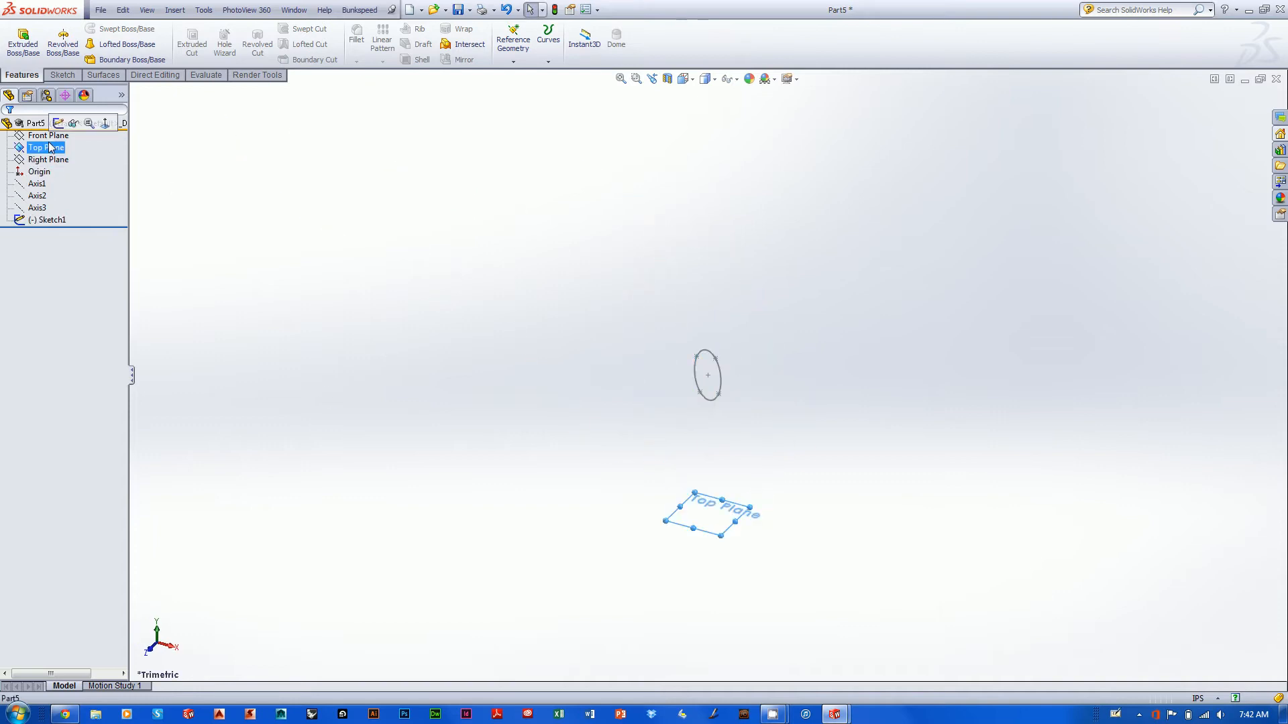
left_click(59, 122)
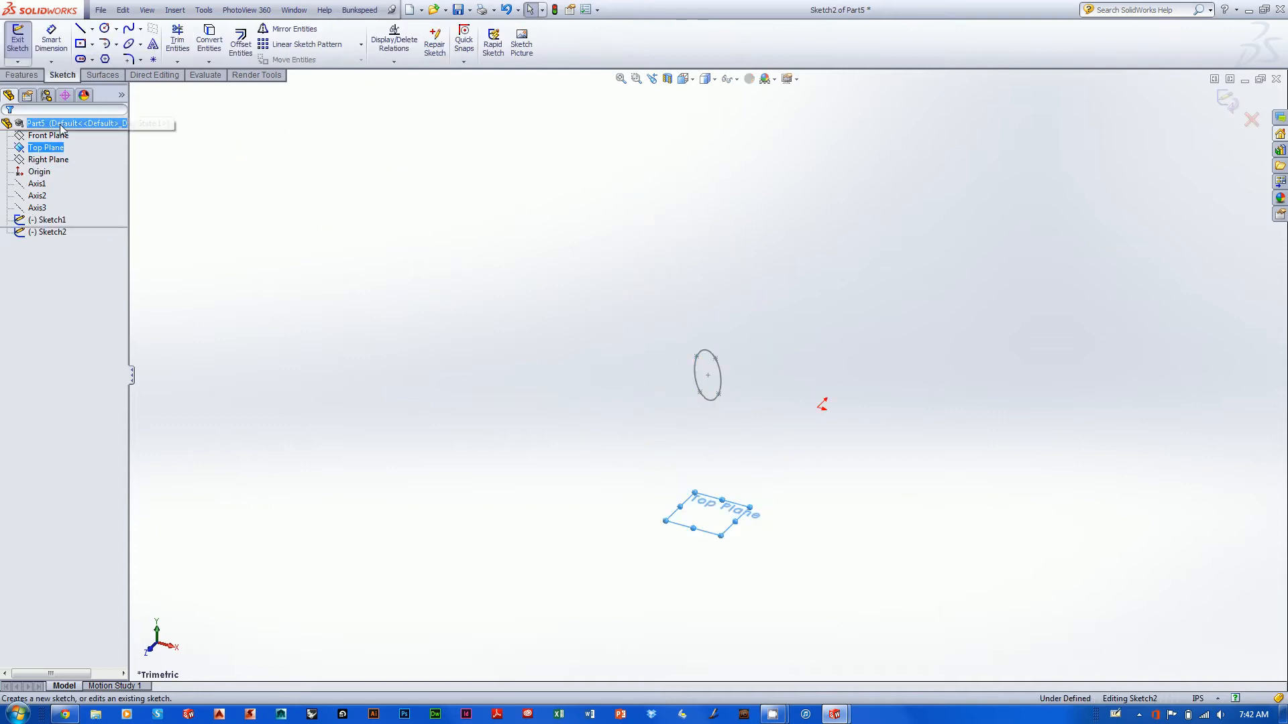
key("ctrl+8")
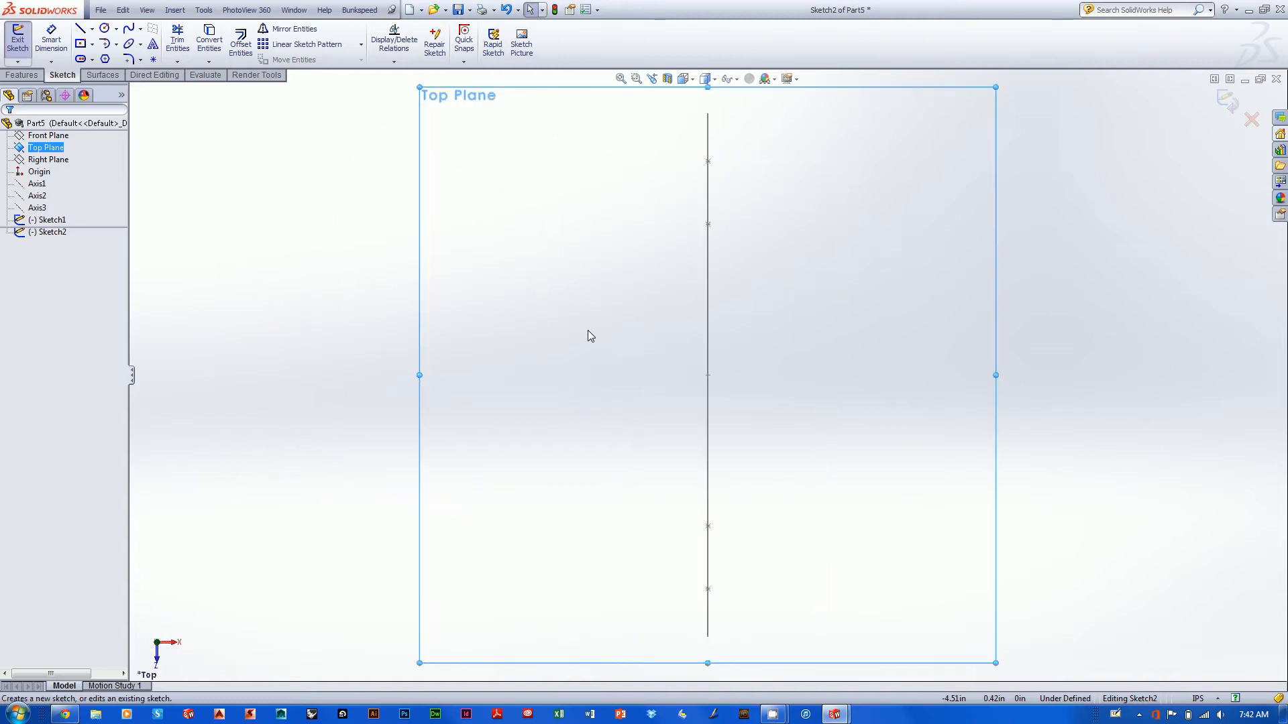
scroll(900, 361, "up", 1)
mouse_move(900, 360)
middle_mouse_down("shift")
mouse_move(755, 459)
mouse_move(837, 354)
middle_mouse_up("shift")
left_click_drag(814, 365, 719, 440, "shift")
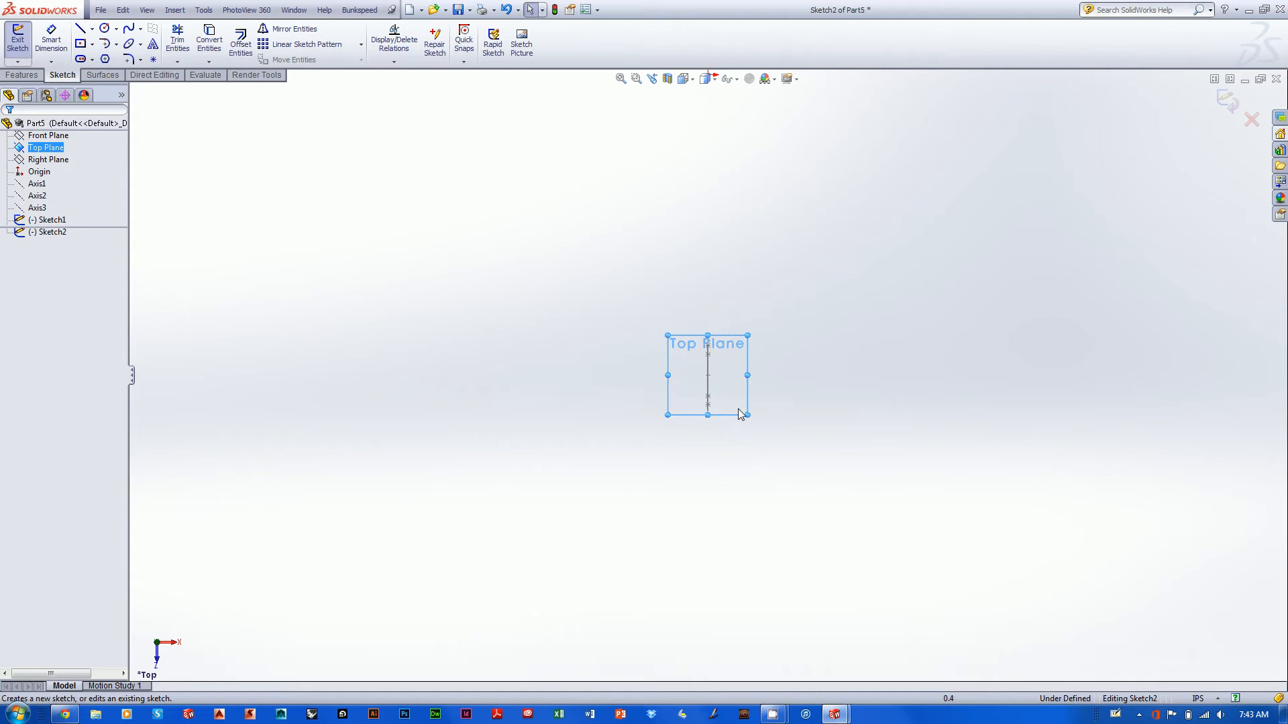
left_click(128, 43)
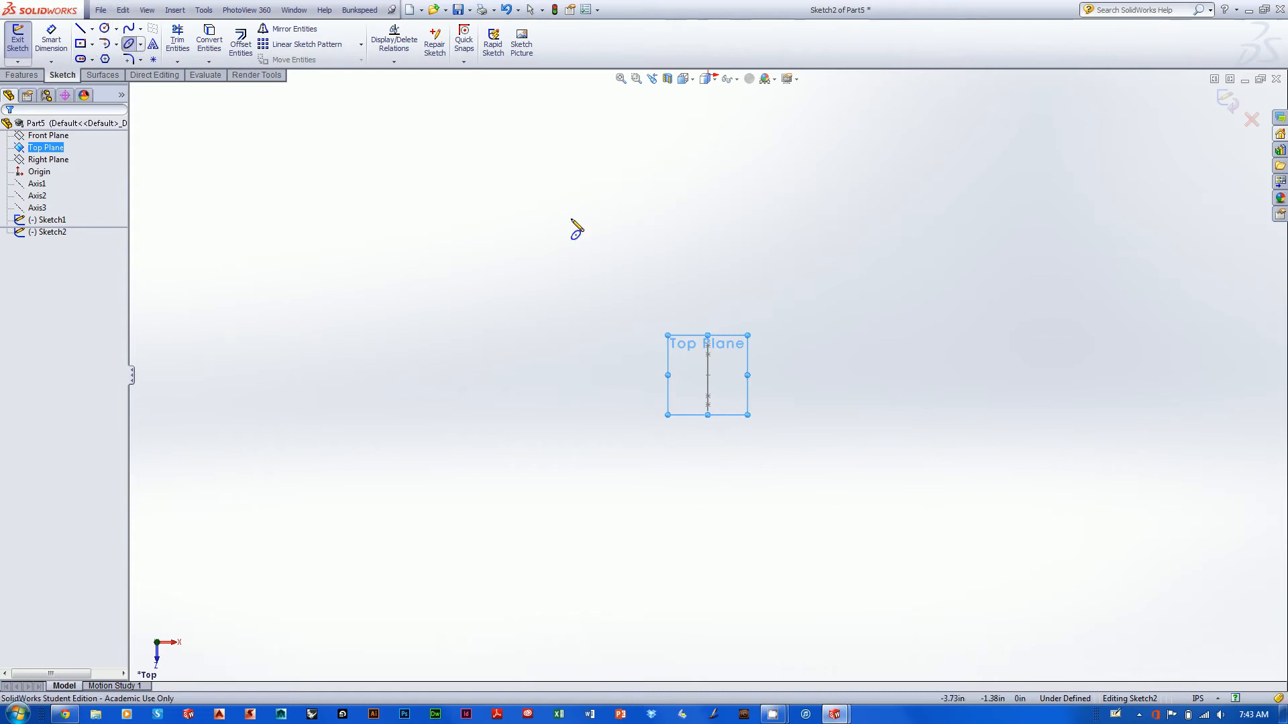
left_click(505, 308)
left_click(466, 343)
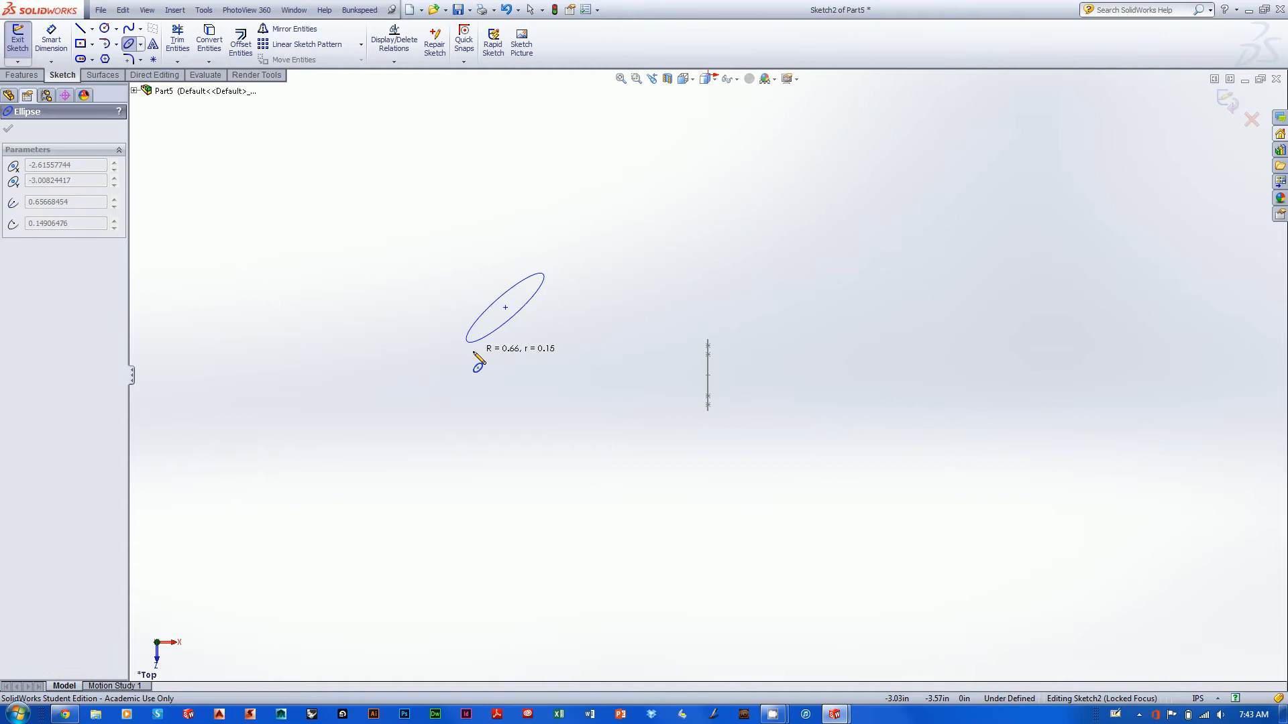
left_click(477, 362)
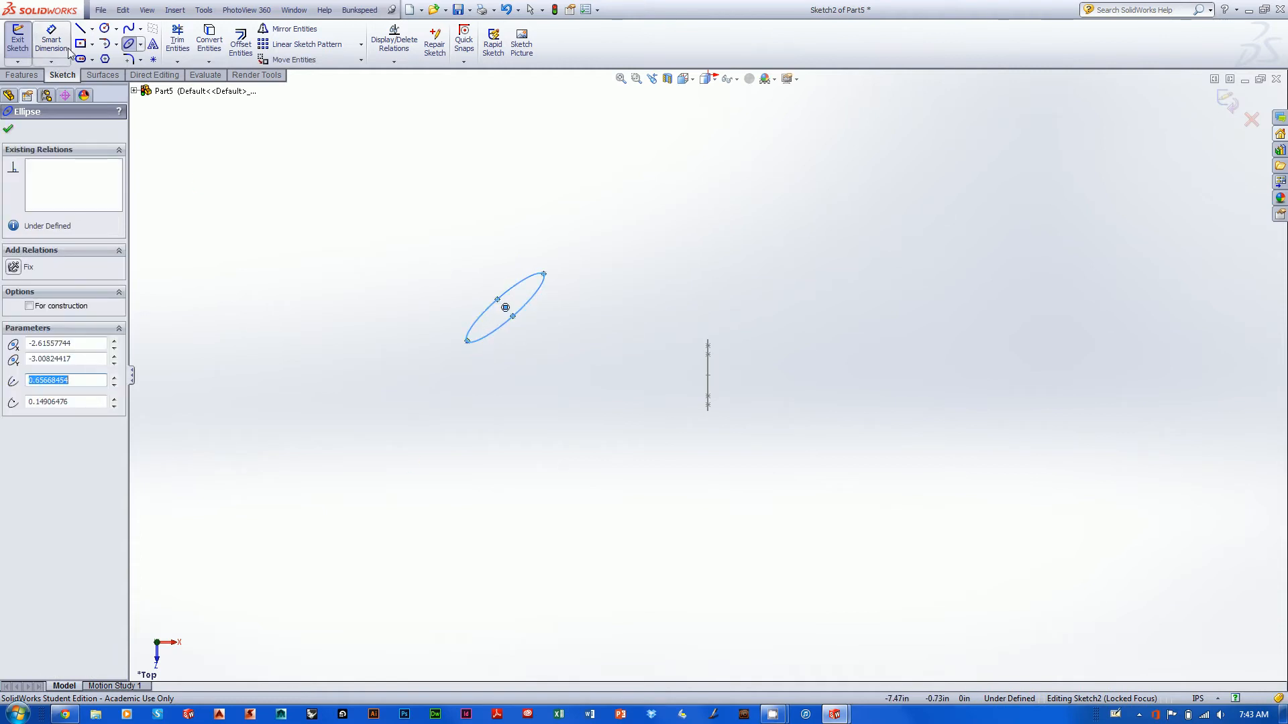
- Dimension the long axis of the Top Plane ellipse to 1 in and close the sketch
left_click(51, 41)
left_click(467, 342)
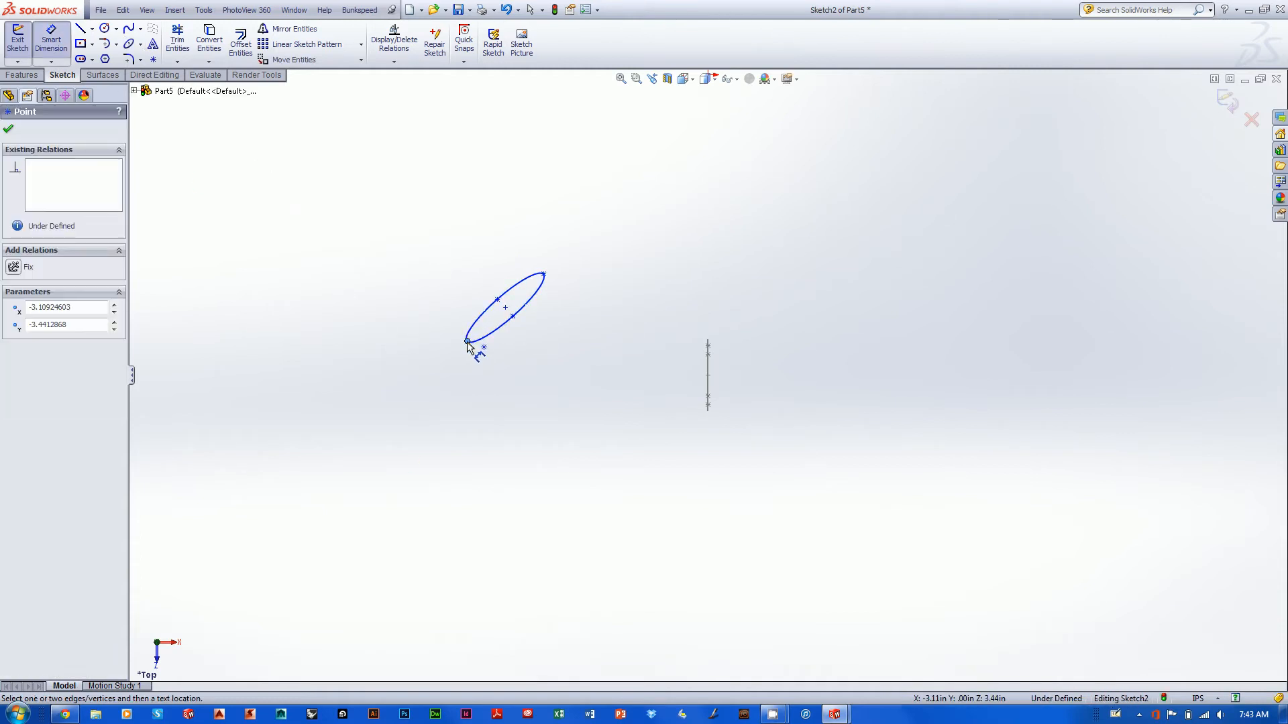
left_click(544, 274)
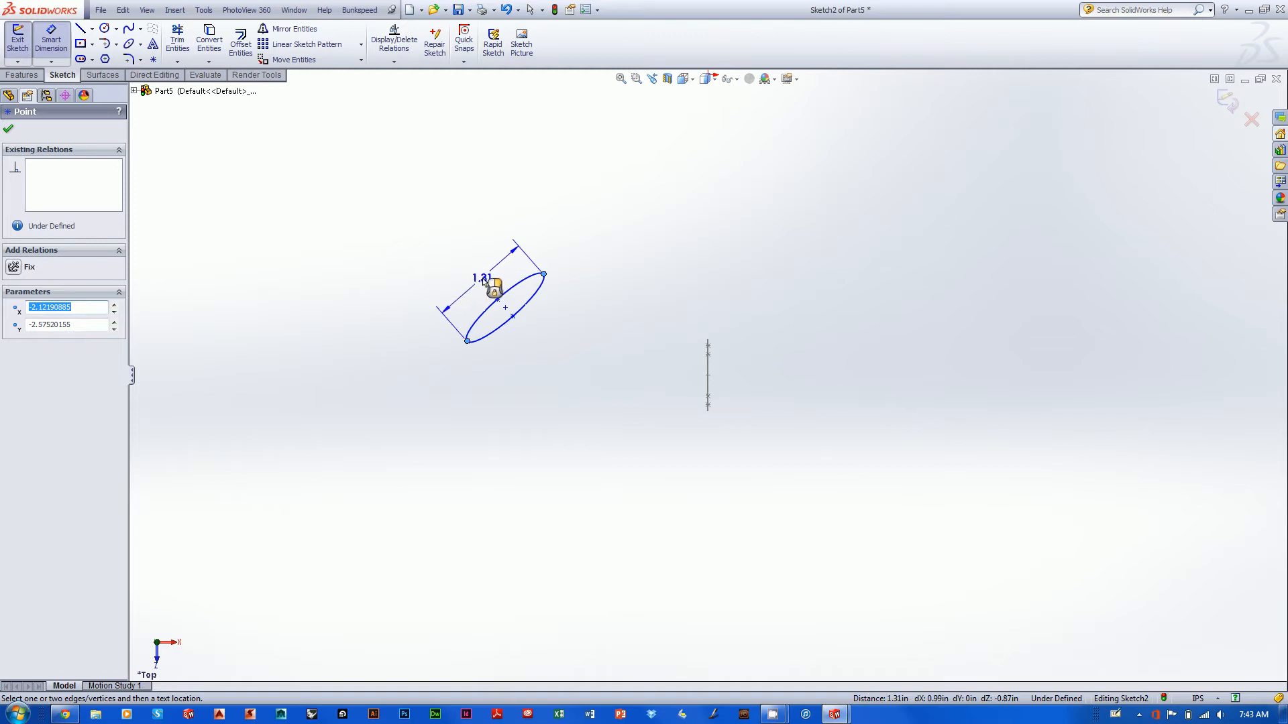
left_click(485, 336)
type("1")
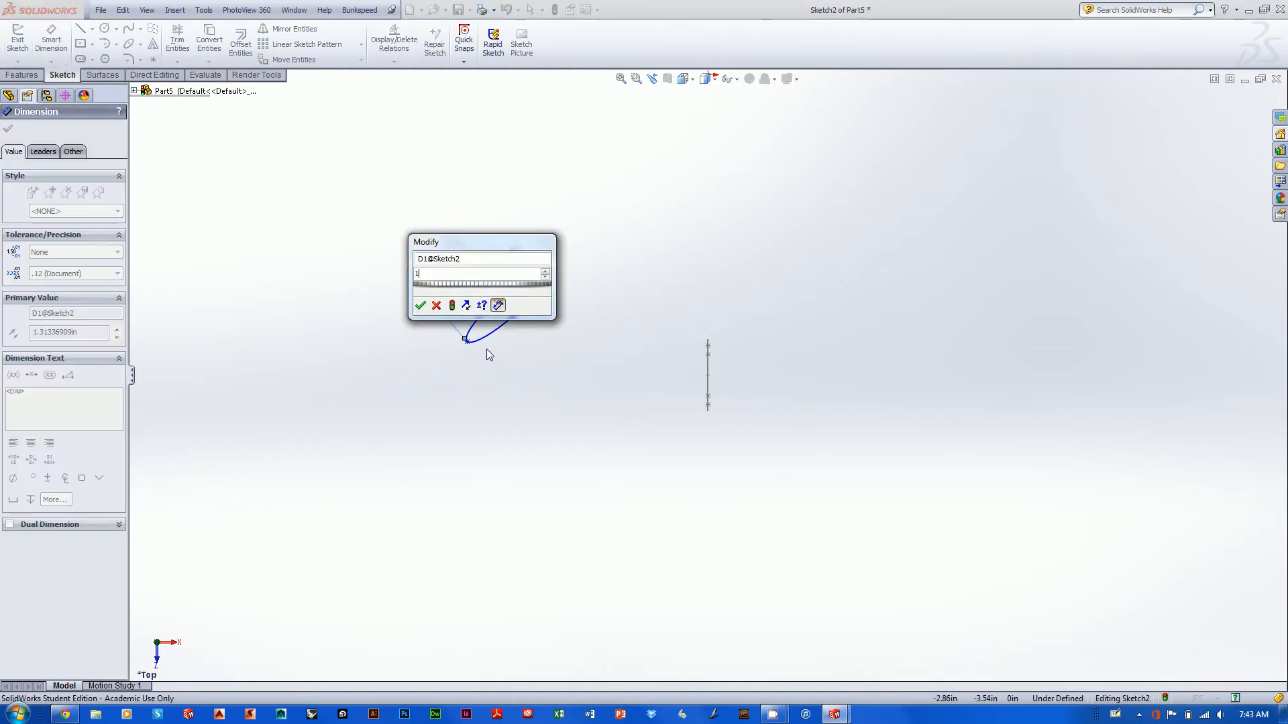
key("Return")
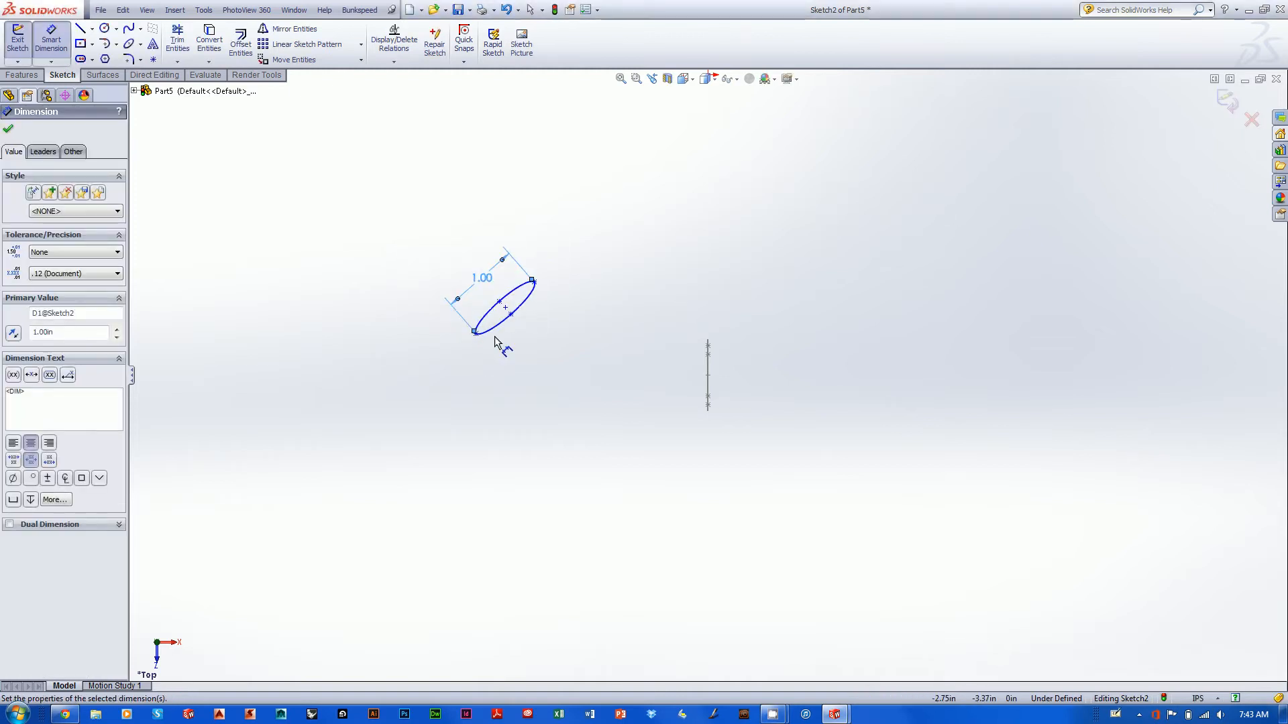
left_click(1228, 101)
- Show the Front, Top and Right planes in the model, and hide the Front Plane again
mouse_move(710, 480)
middle_mouse_down()
mouse_move(823, 394)
mouse_move(877, 468)
mouse_move(713, 491)
mouse_move(617, 443)
mouse_move(721, 509)
mouse_move(729, 430)
mouse_move(690, 443)
mouse_move(728, 421)
middle_mouse_up()
left_click(47, 136)
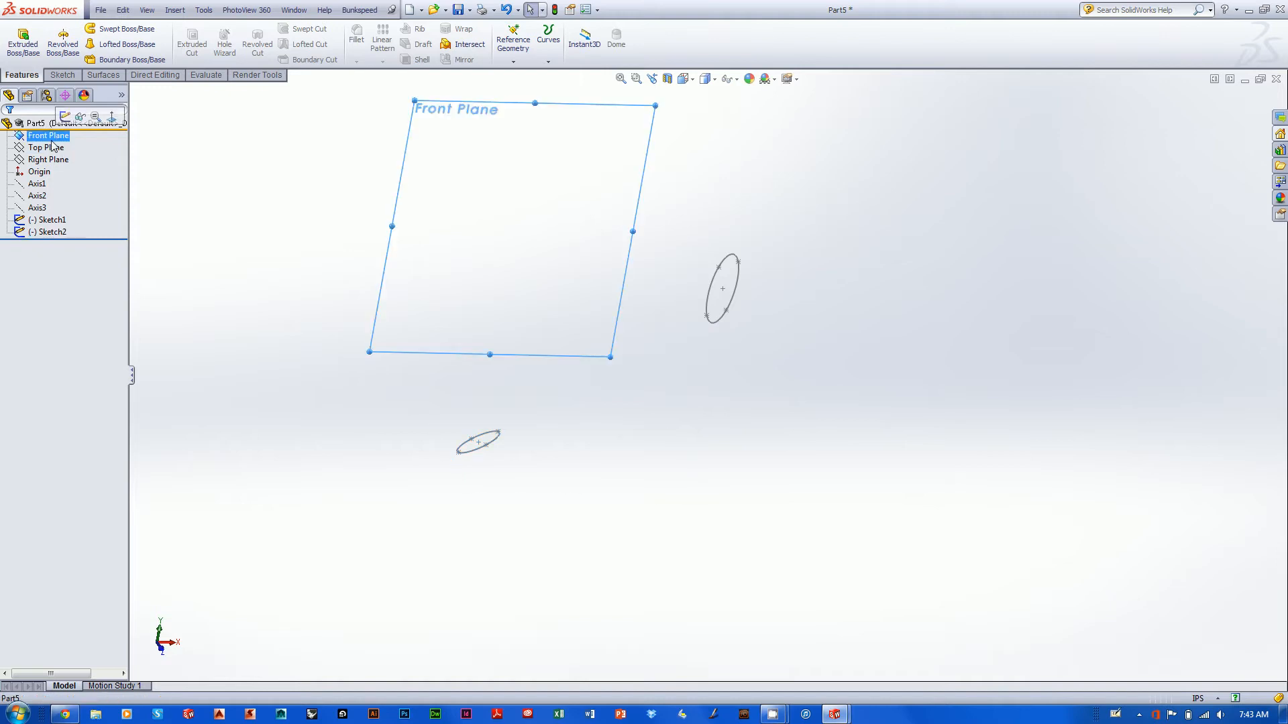
left_click(46, 148, "ctrl")
left_click(47, 159, "ctrl")
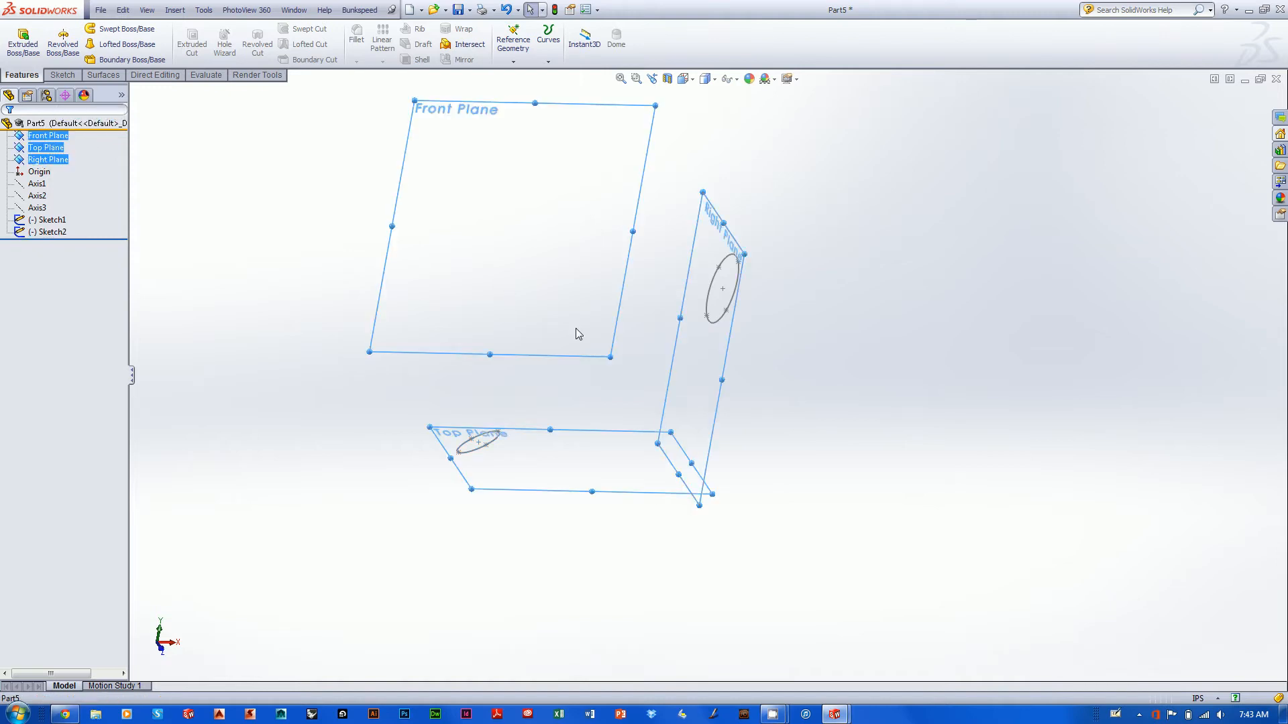
middle_click_drag(720, 296, 594, 284)
right_click(63, 137)
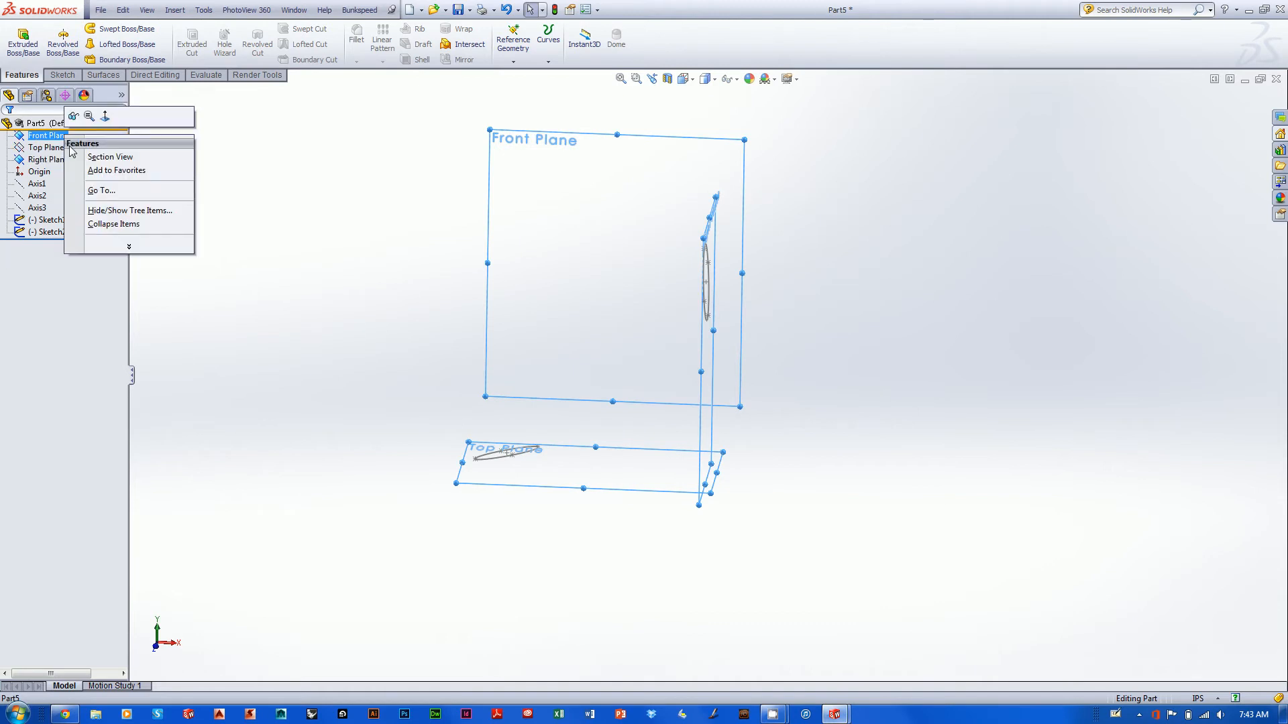
left_click(73, 119)
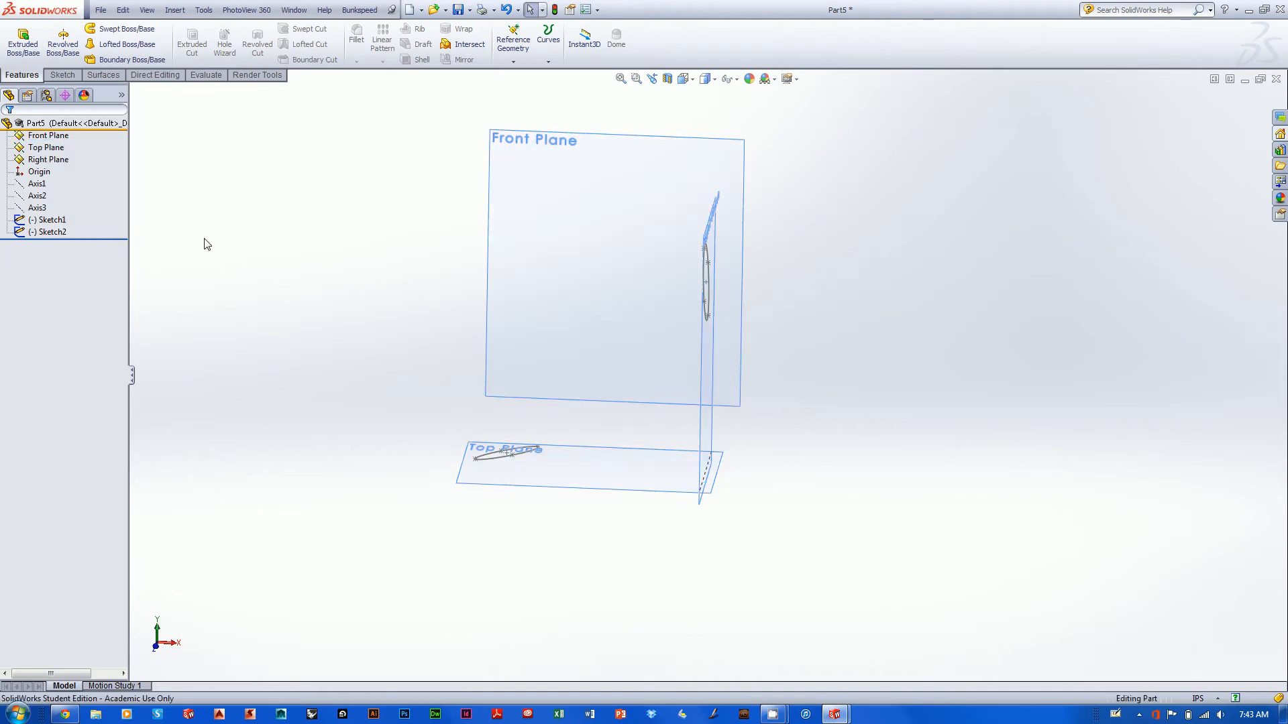
right_click(583, 177)
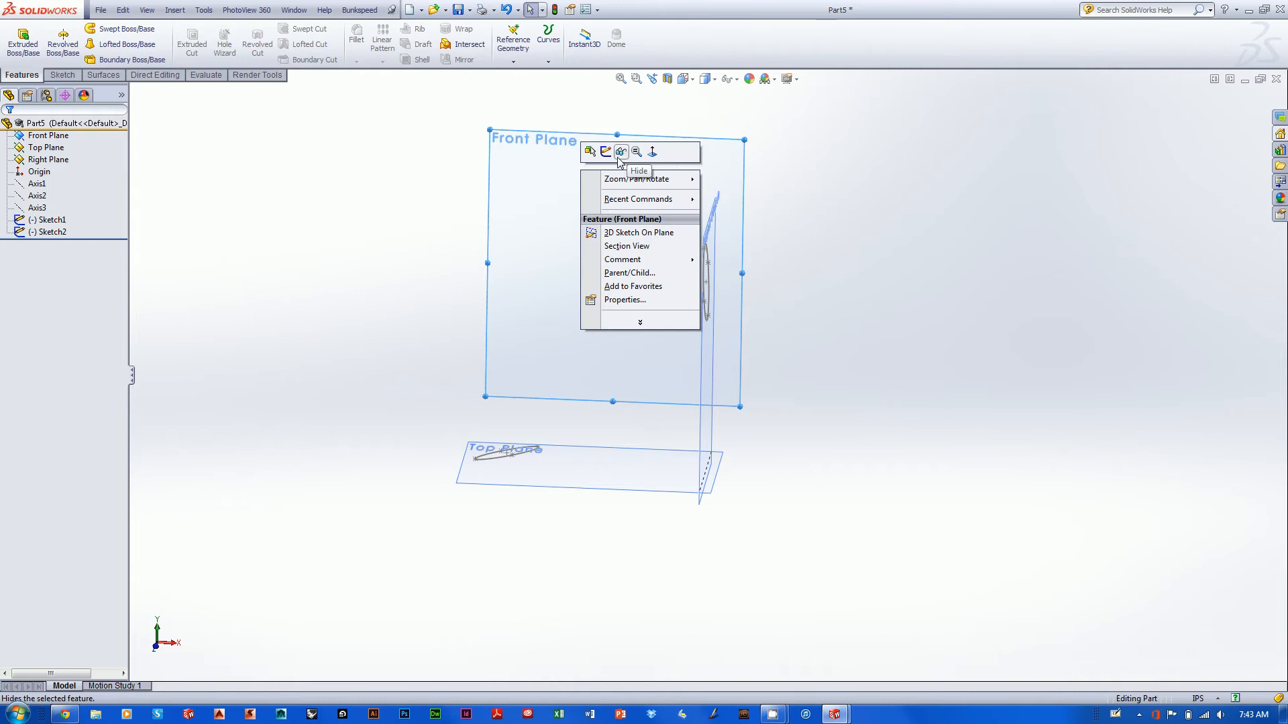
left_click(620, 152)
- Start a lofted boss using the Right Plane ellipse and the Top Plane ellipse as its profiles
mouse_move(661, 210)
middle_mouse_down()
mouse_move(923, 213)
mouse_move(885, 270)
mouse_move(901, 237)
middle_mouse_up()
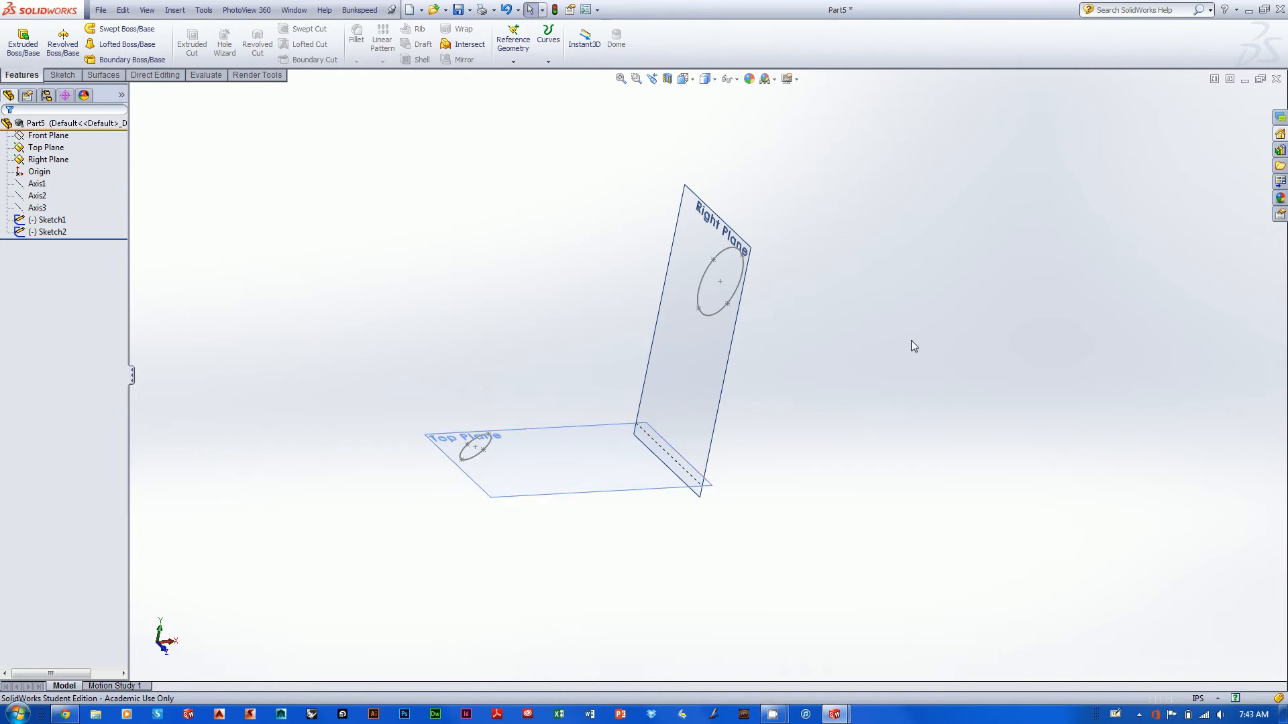
left_click(117, 45)
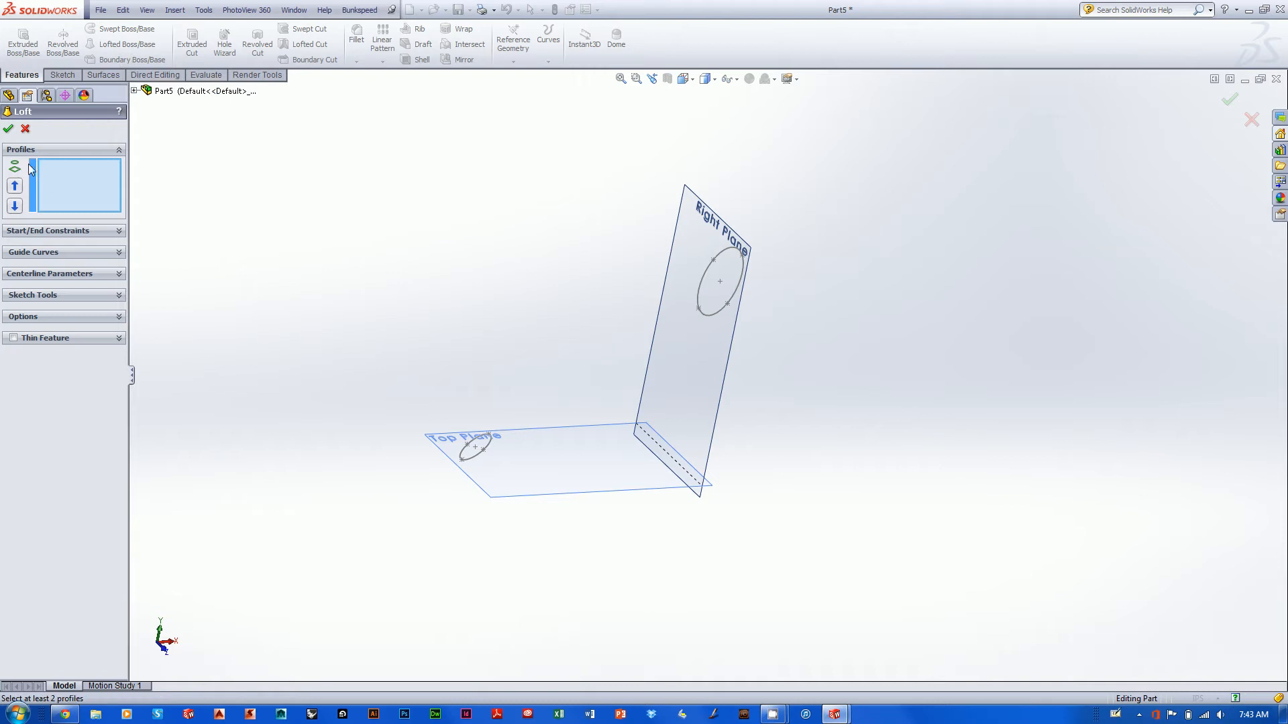
left_click(719, 310)
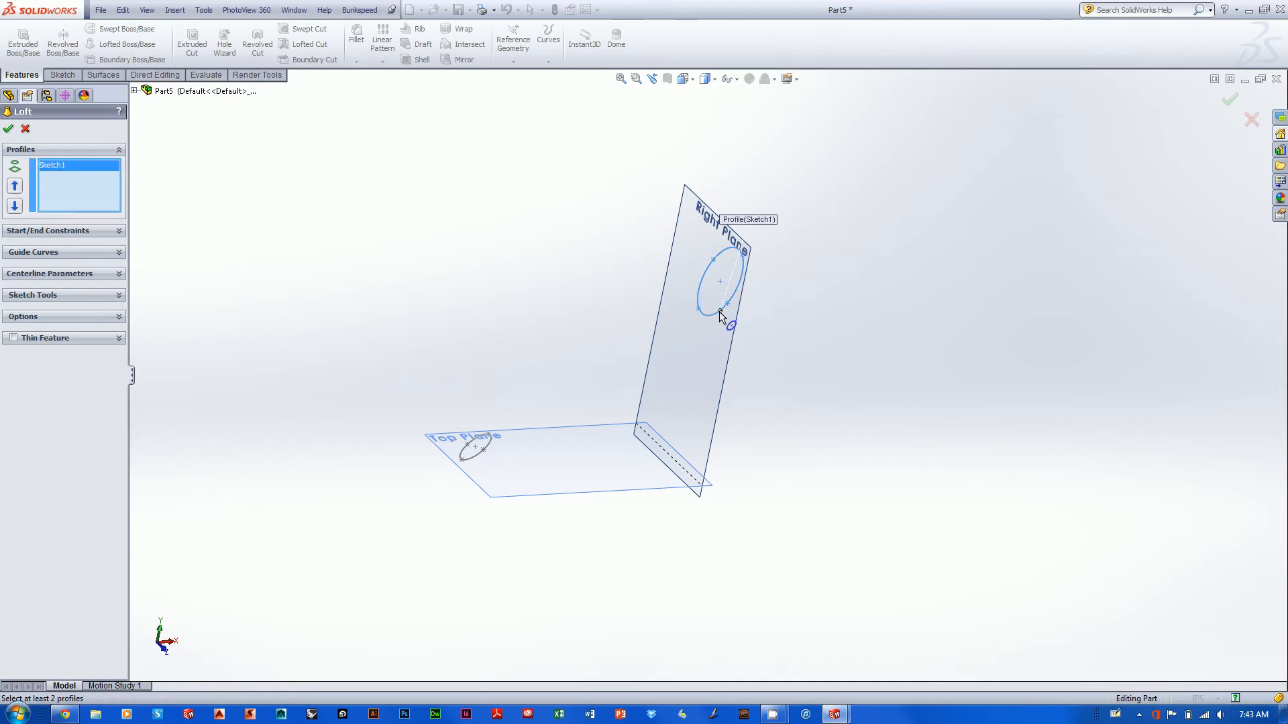
left_click(477, 456)
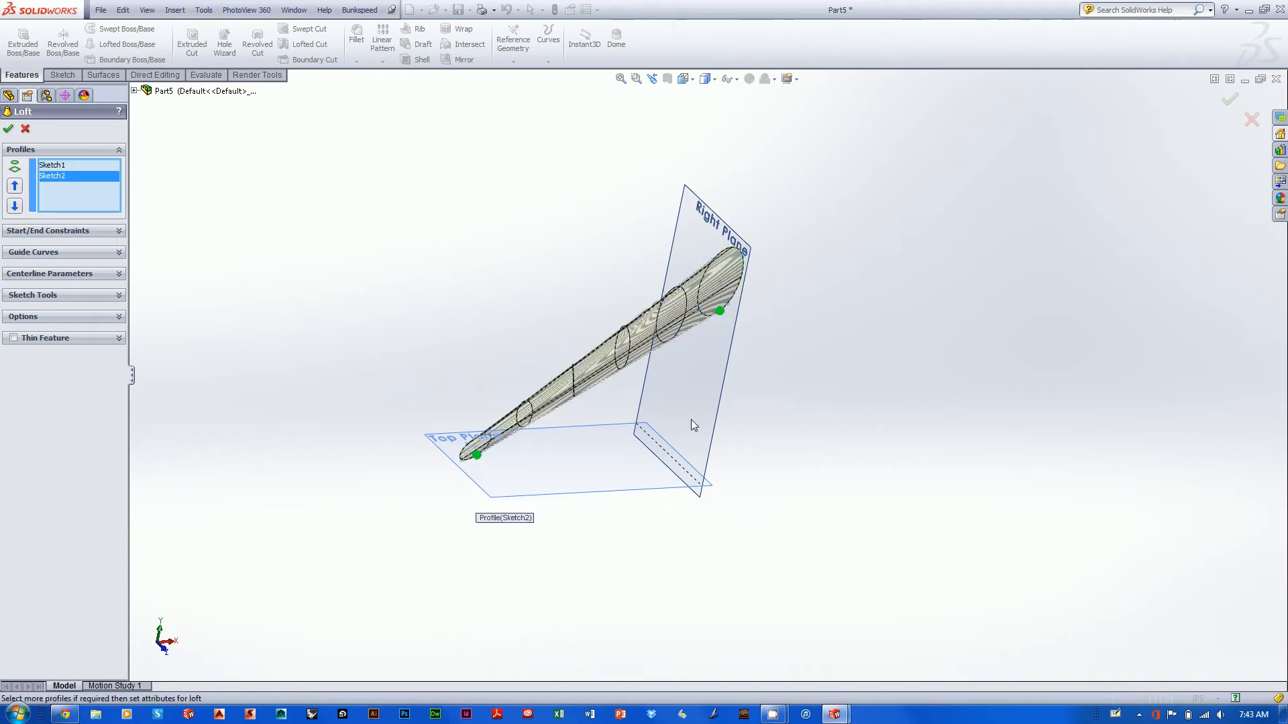
- Examine the loft preview from several angles, checking how it runs between the two ellipses and meets their planes
middle_click_drag(684, 411, 698, 509)
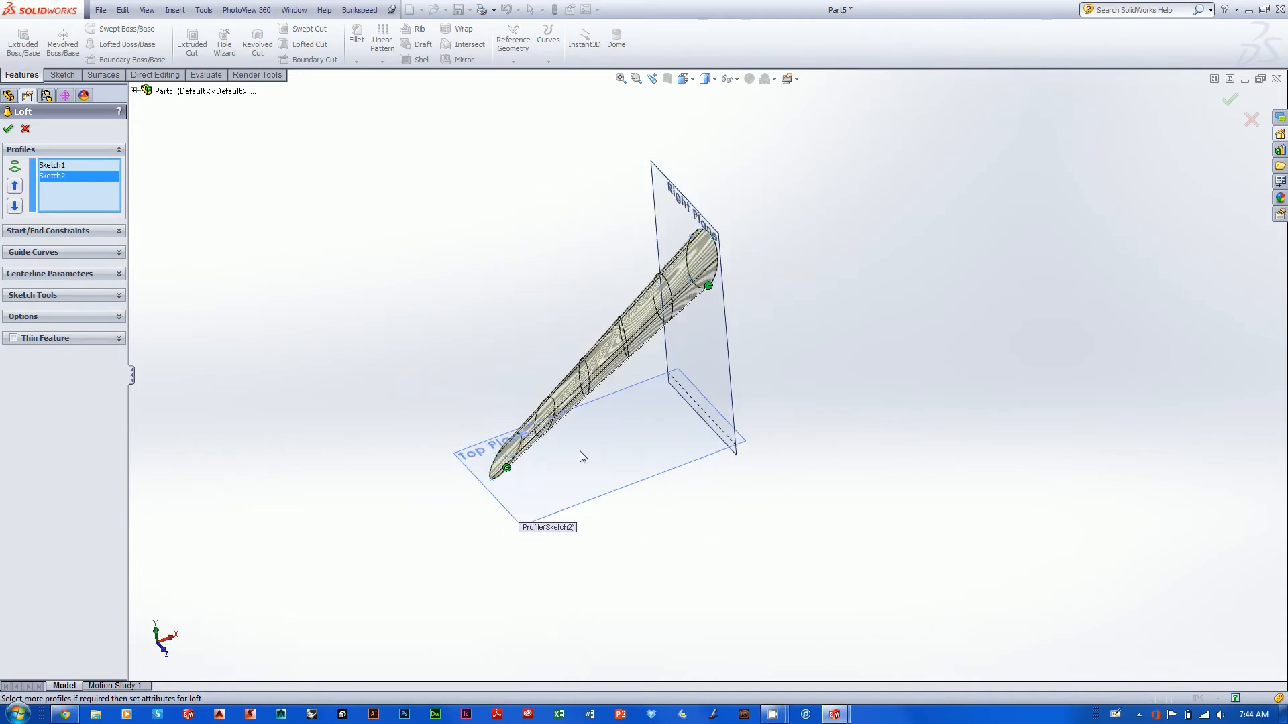
middle_click_drag(644, 403, 693, 328)
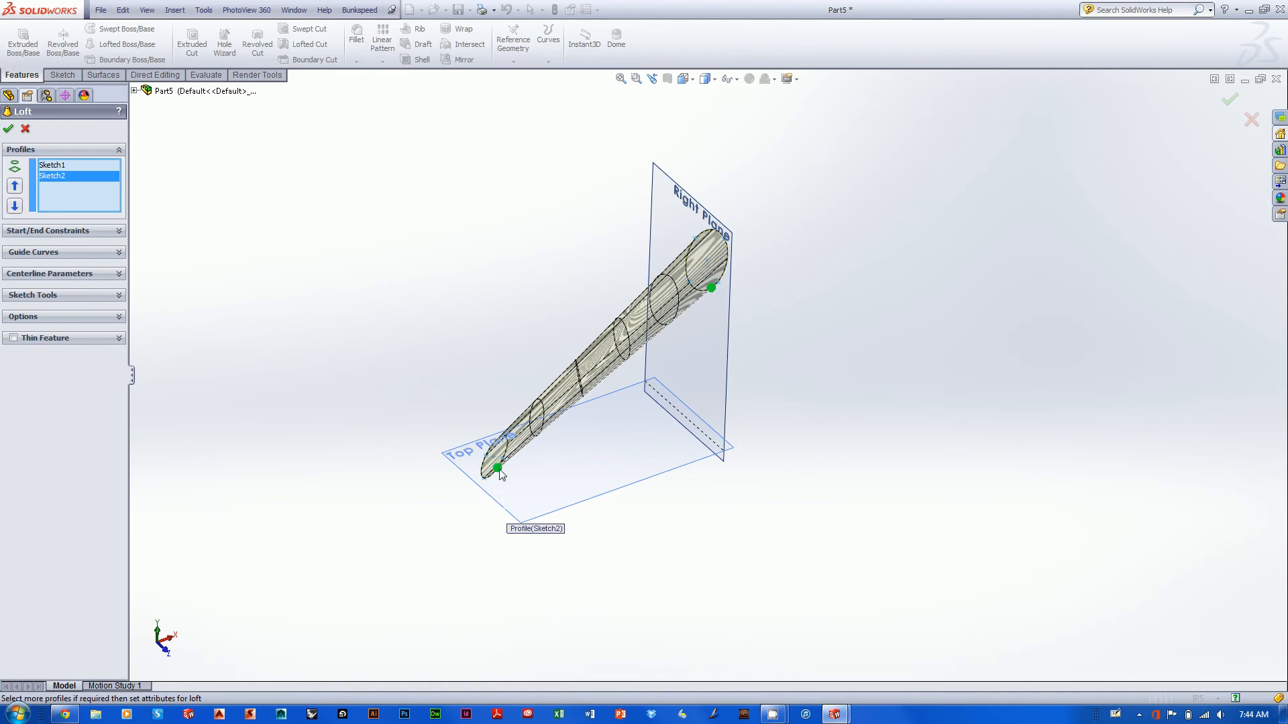
middle_click_drag(496, 476, 591, 457)
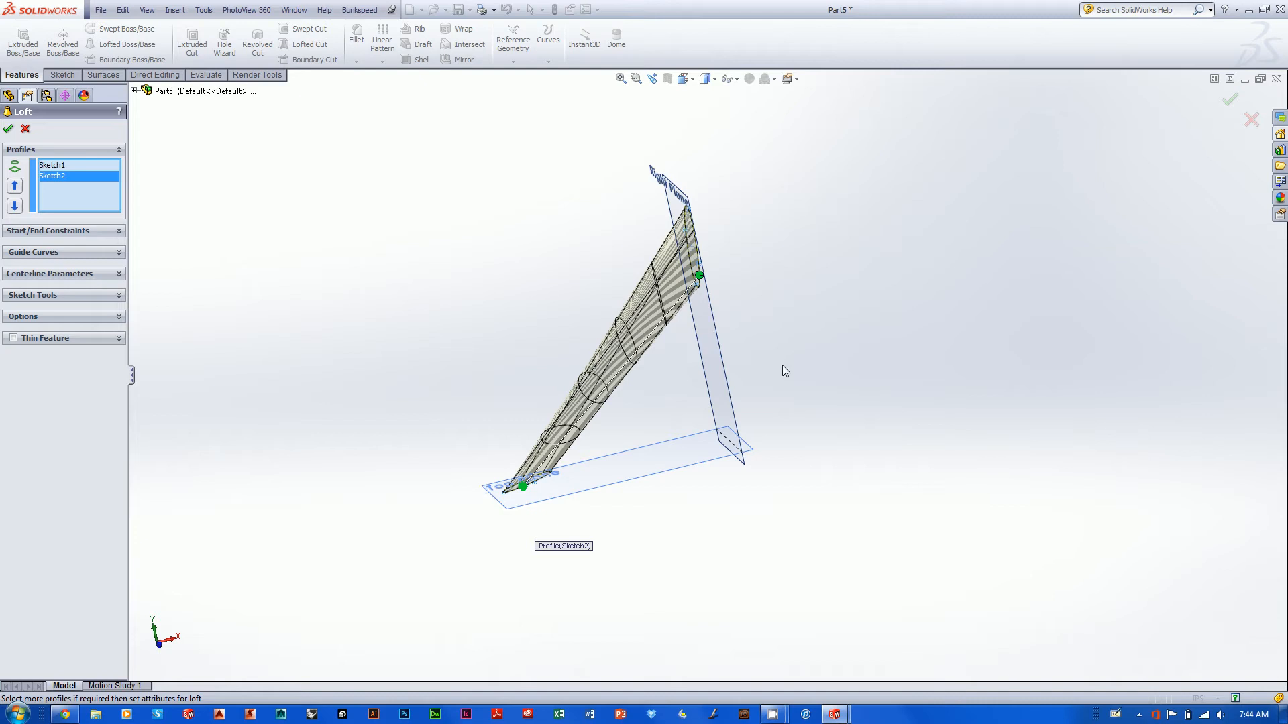
middle_click_drag(713, 398, 721, 391)
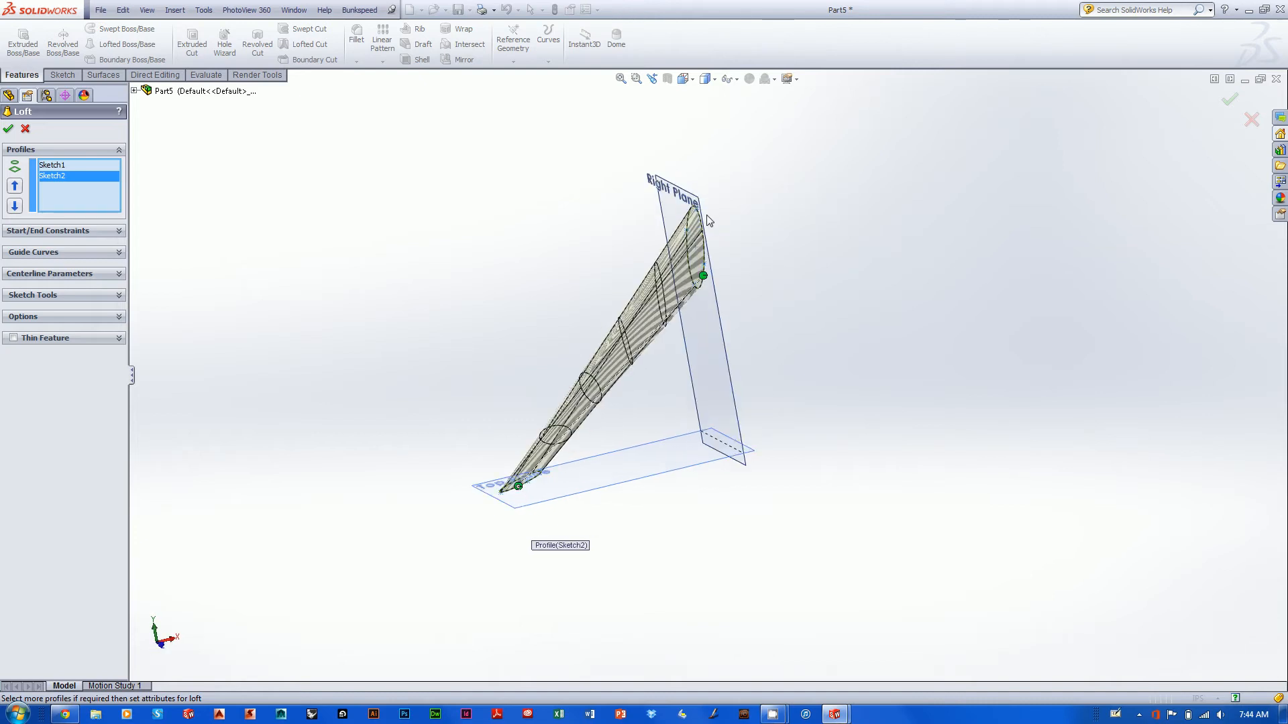
middle_click_drag(718, 215, 733, 253)
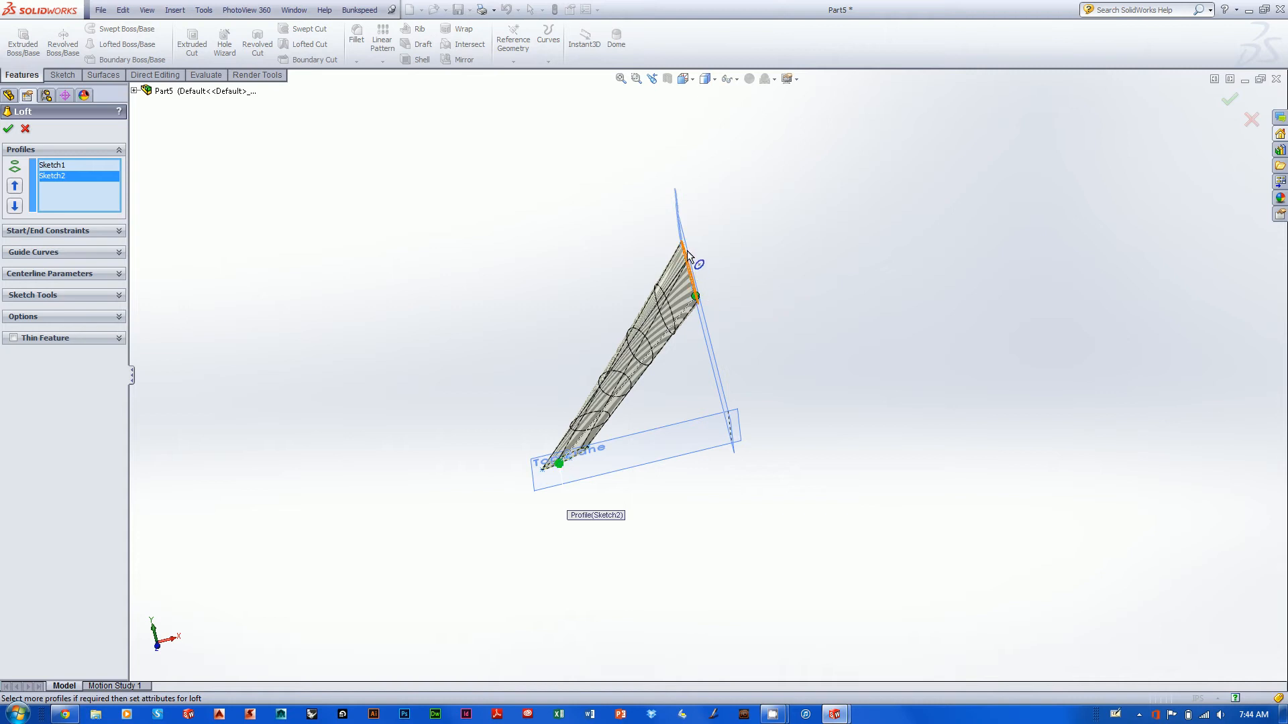
mouse_move(779, 279)
middle_mouse_down()
mouse_move(656, 280)
mouse_move(834, 239)
mouse_move(706, 295)
middle_mouse_up()
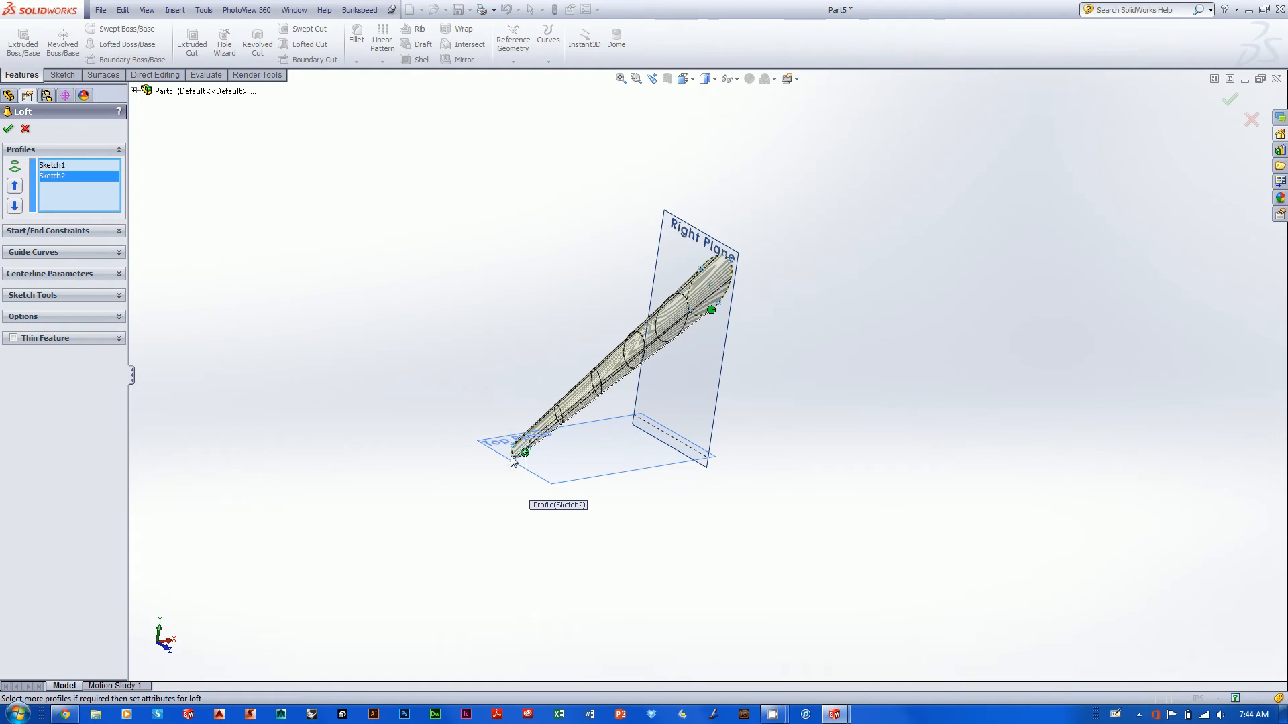
middle_click_drag(615, 470, 587, 461)
middle_click_drag(645, 428, 675, 520, "shift")
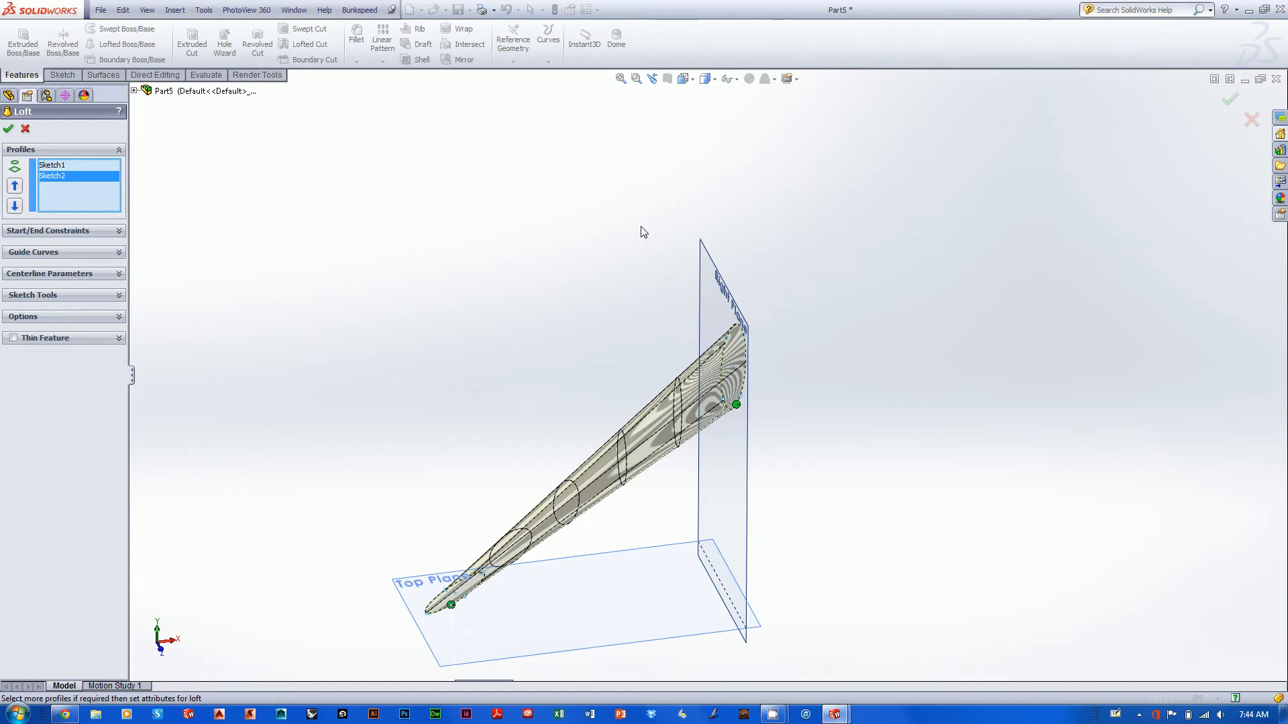
- Set the loft's start constraint at the Right Plane ellipse to Normal To Profile
left_click(99, 229)
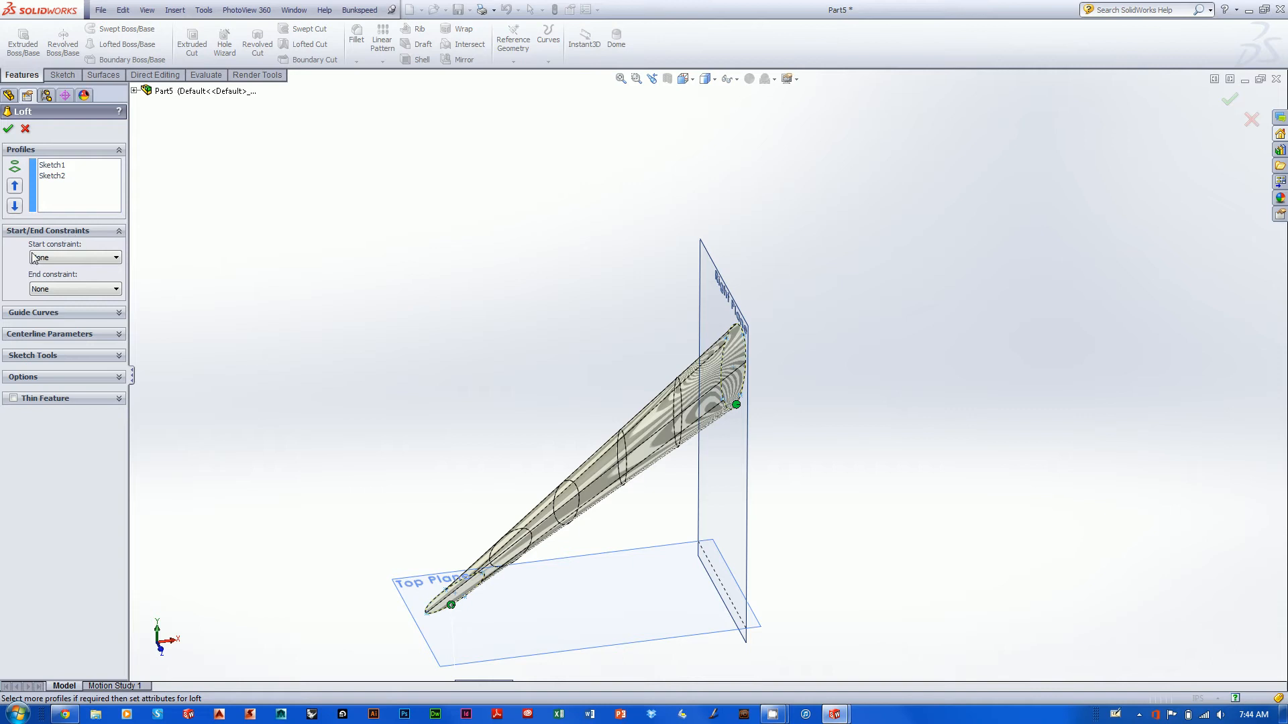
left_click(80, 259)
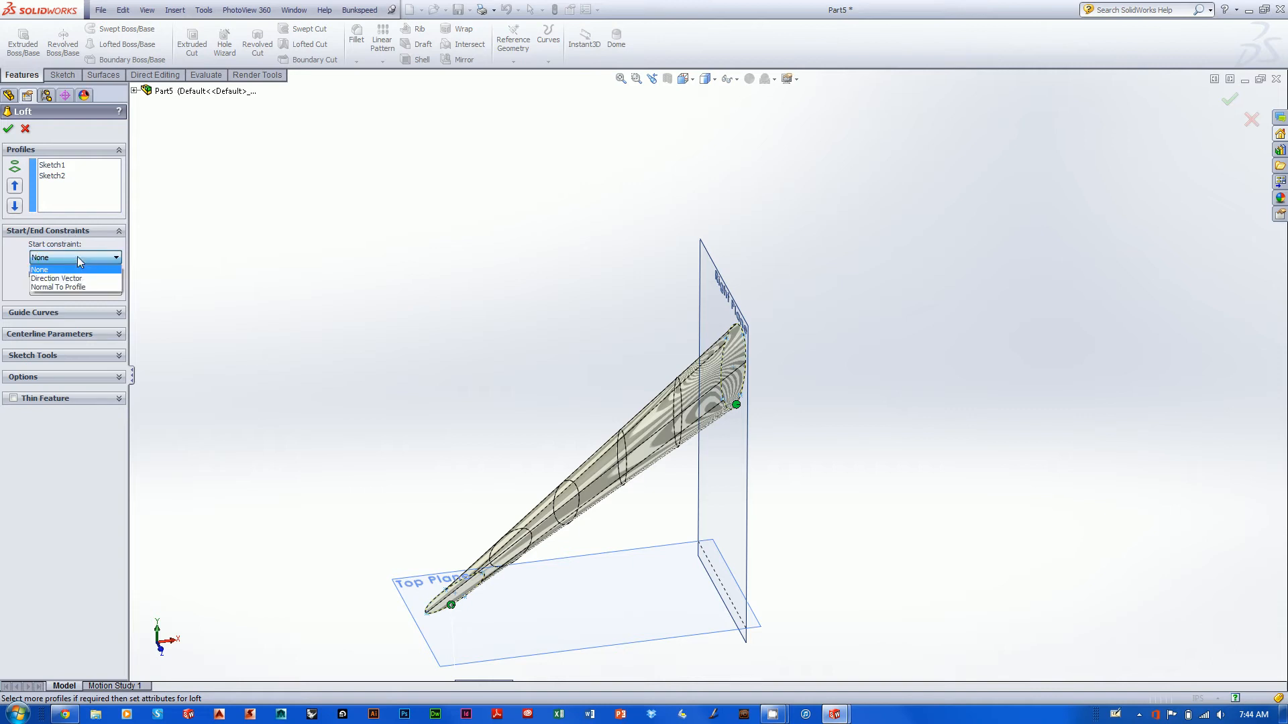
left_click(45, 269)
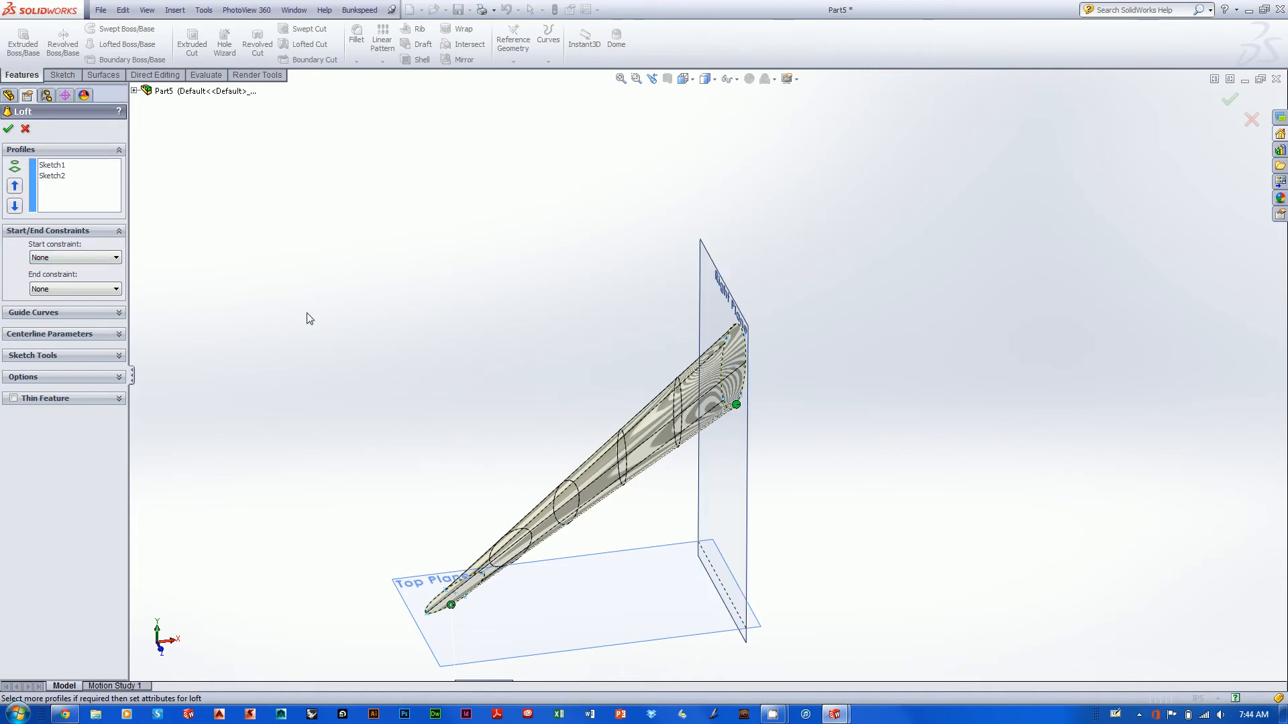
left_click(53, 259)
left_click(53, 279)
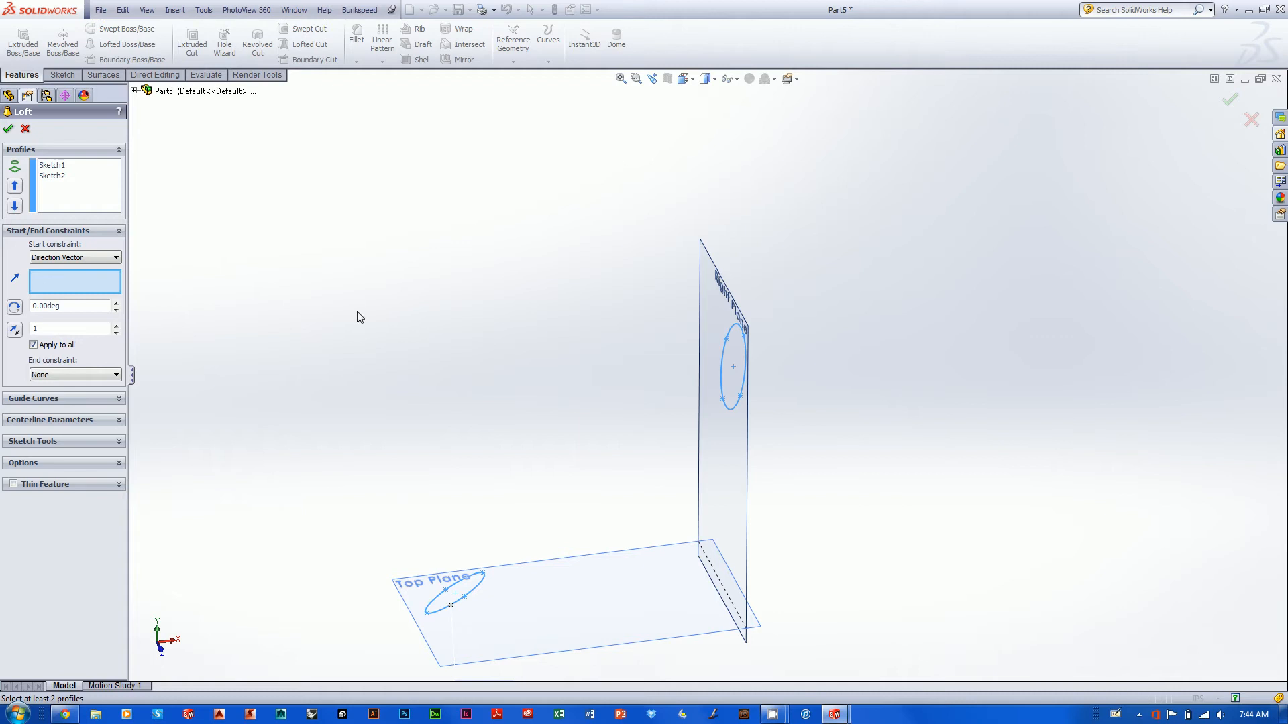
left_click(59, 259)
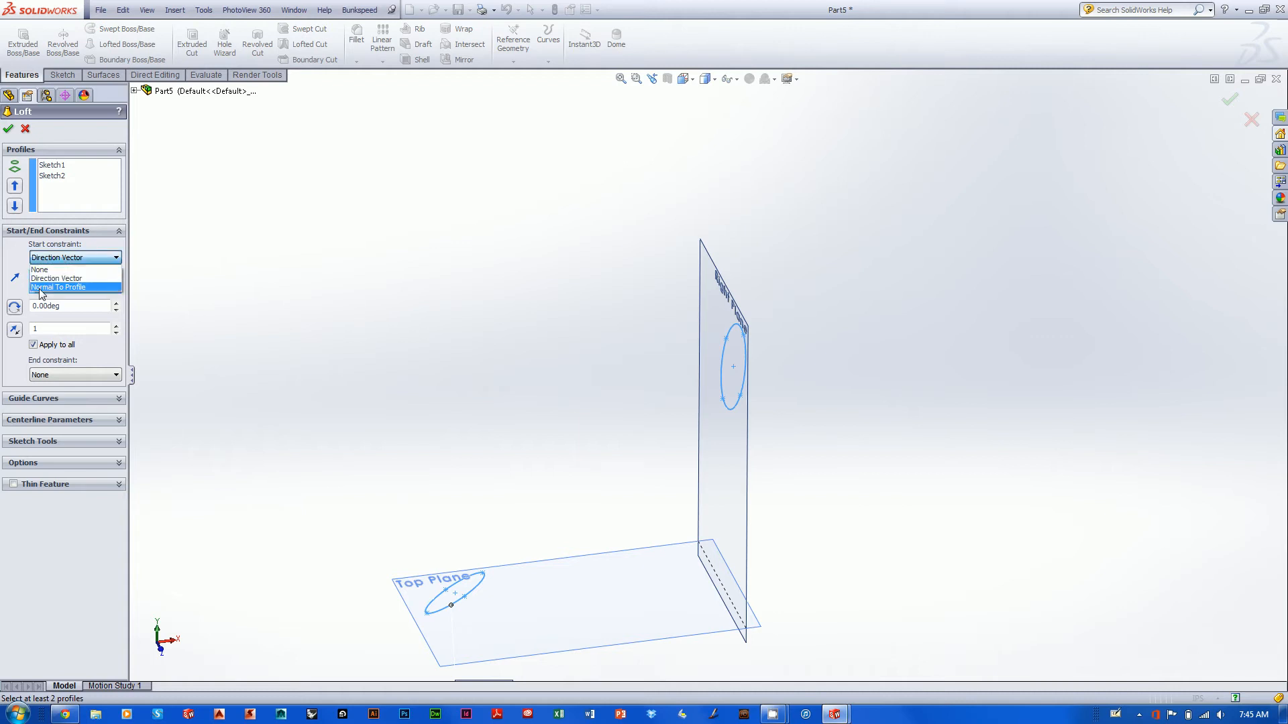
left_click(41, 287)
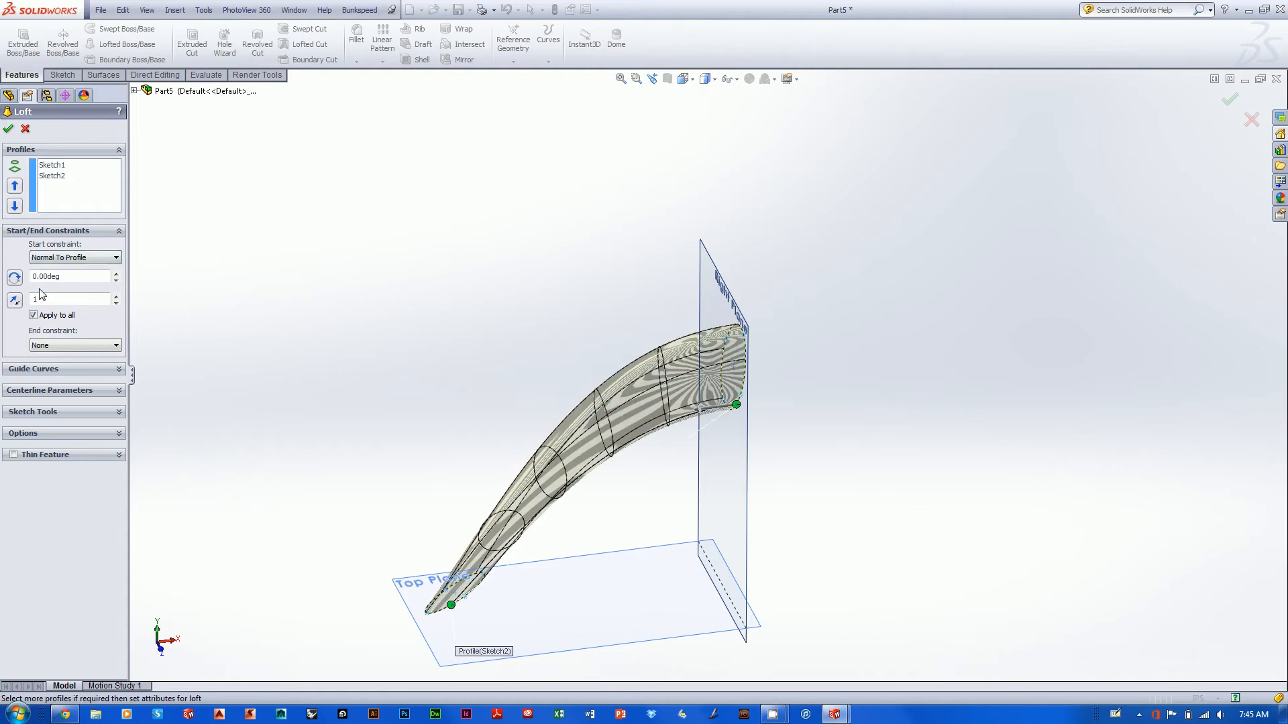
- Inspect the loft preview up close where it meets the Right Plane, comparing it with the Top Plane end
middle_click_drag(578, 258, 657, 239)
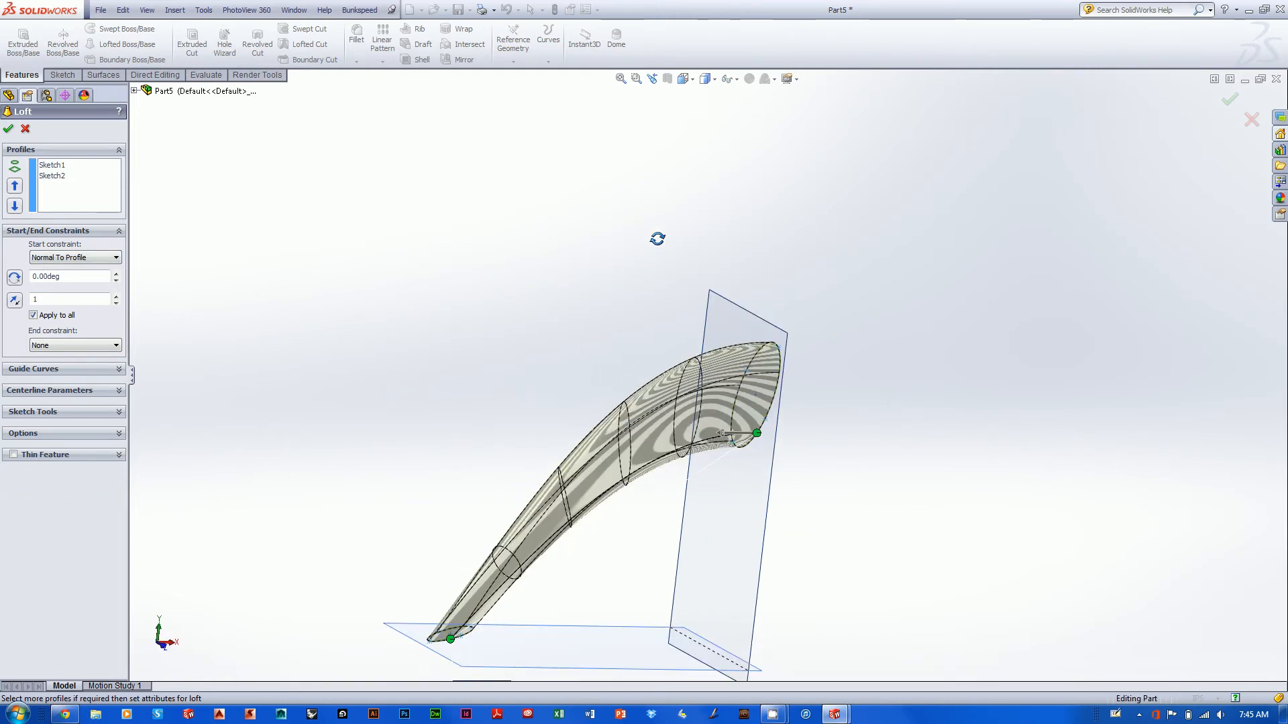
middle_click_drag(874, 489, 926, 390)
middle_click_drag(926, 390, 993, 451)
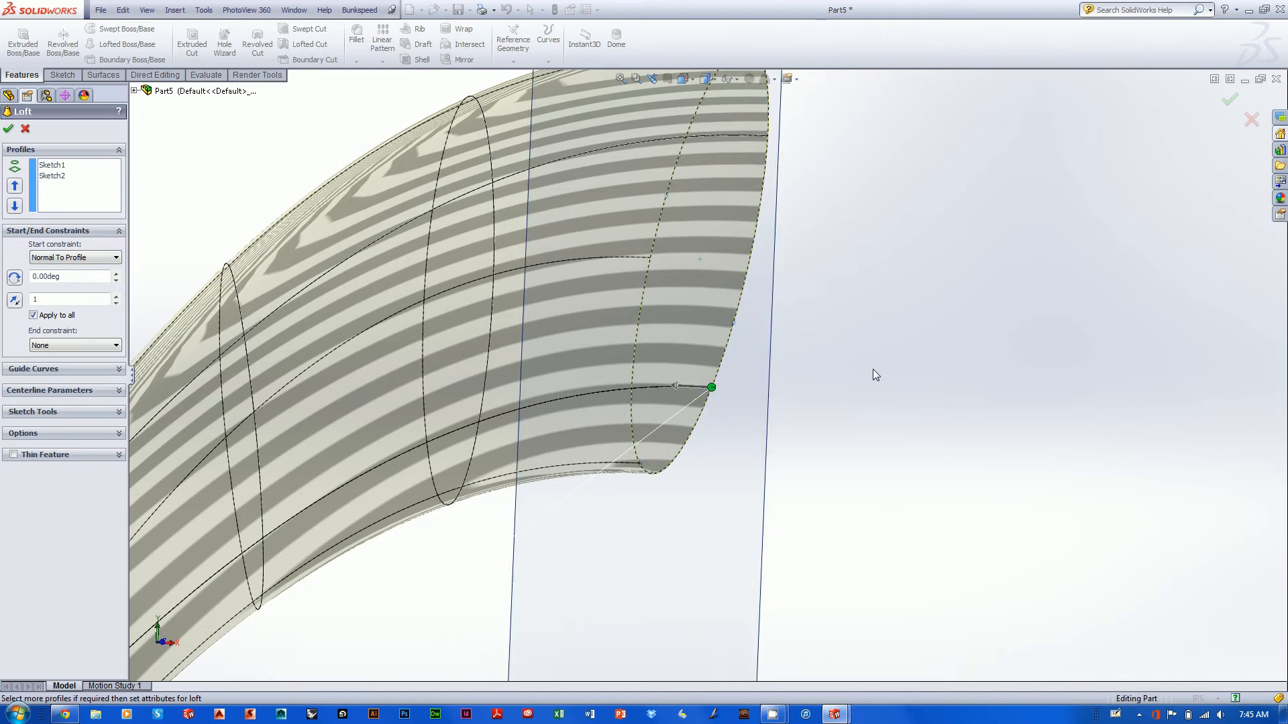
scroll(873, 370, "up", 3)
middle_click_drag(860, 412, 810, 423)
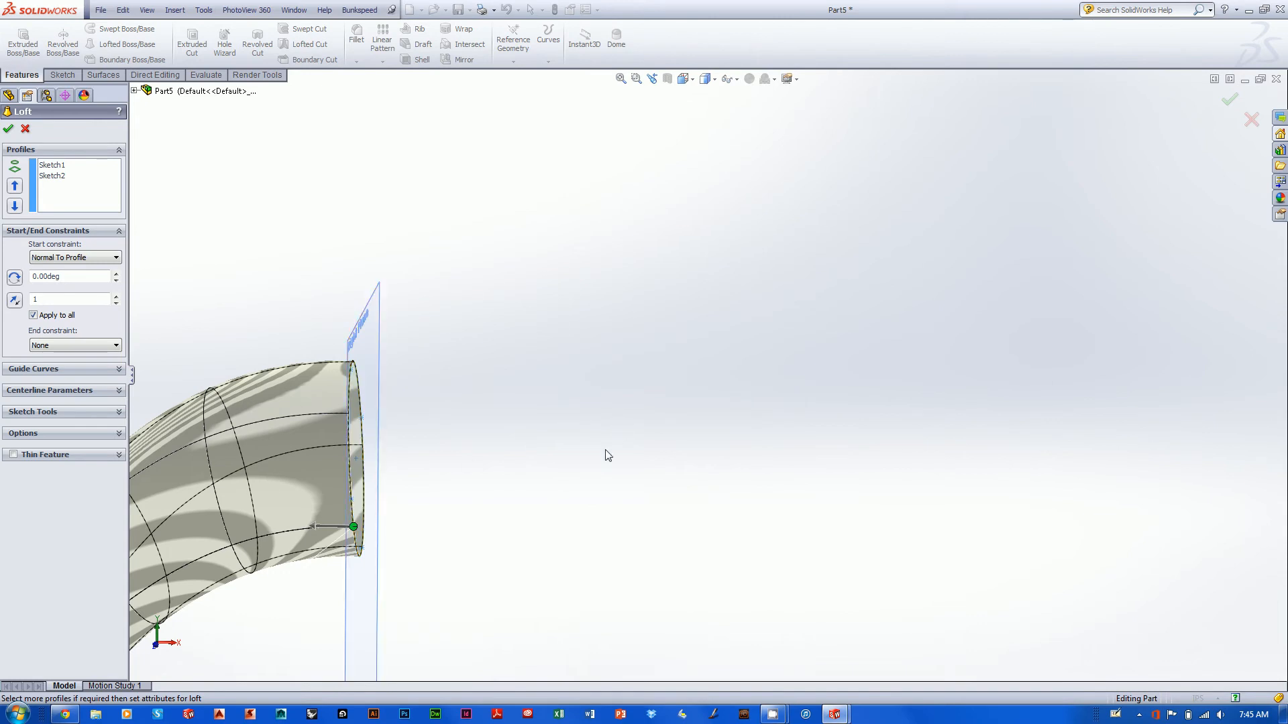
scroll(607, 455, "up", 3)
middle_click_drag(566, 495, 532, 526)
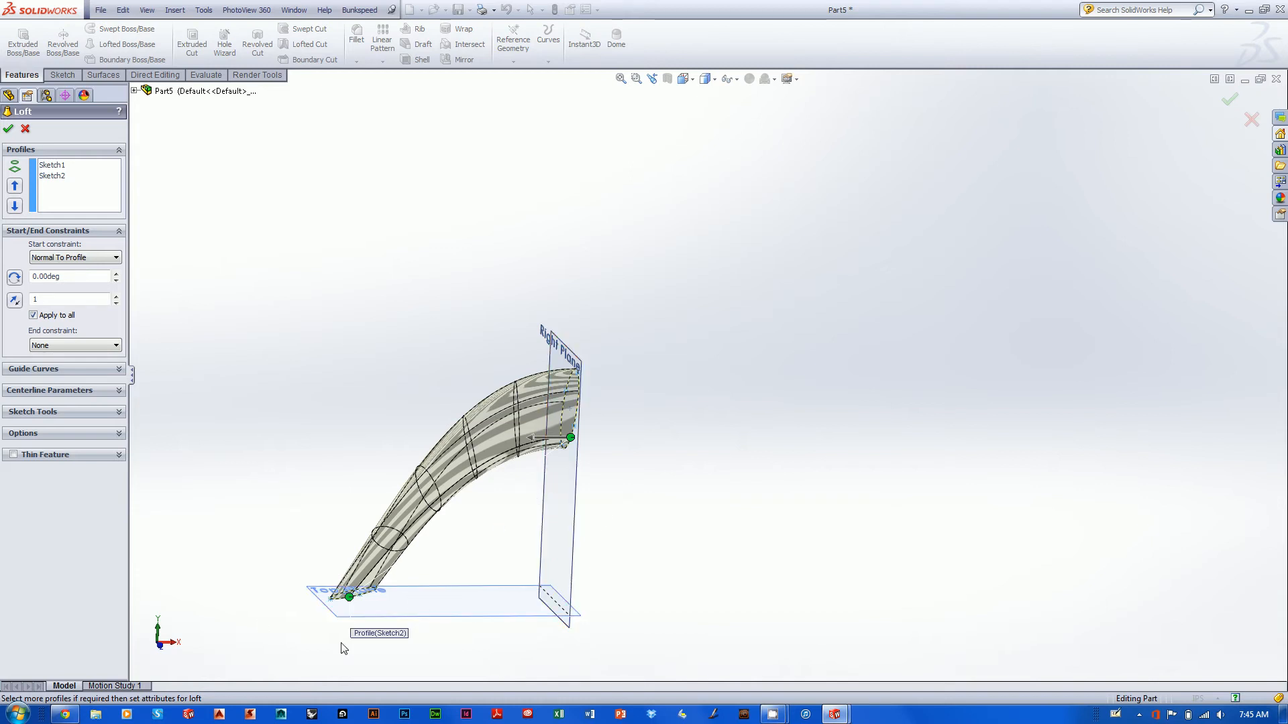
- Set the loft's end constraint at the Top Plane ellipse to Normal To Profile and accept the loft
left_click(64, 344)
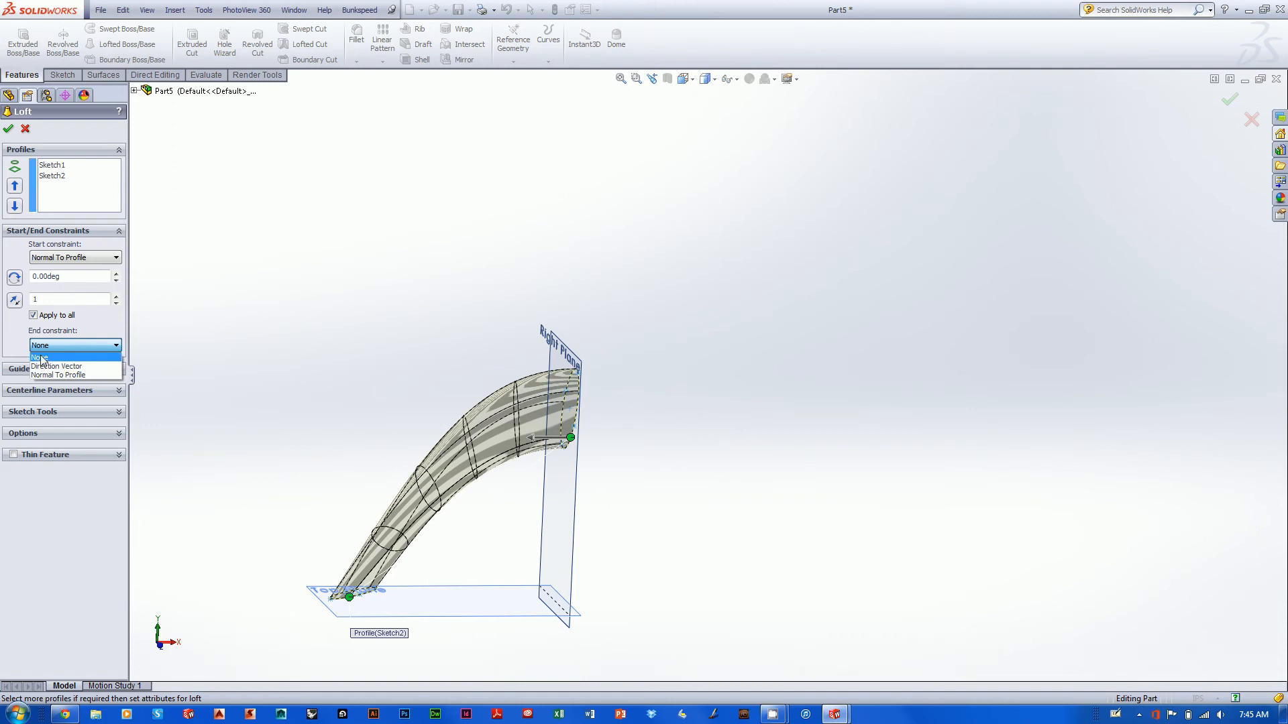
left_click(50, 367)
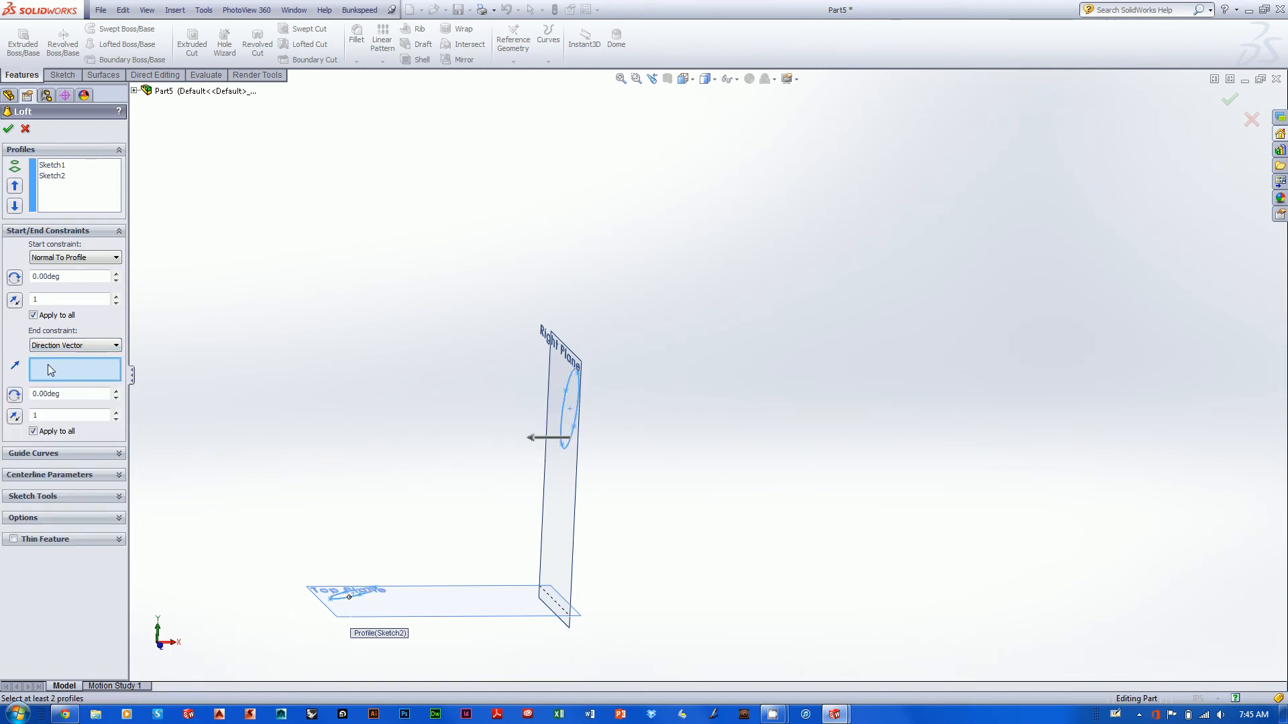
left_click(59, 346)
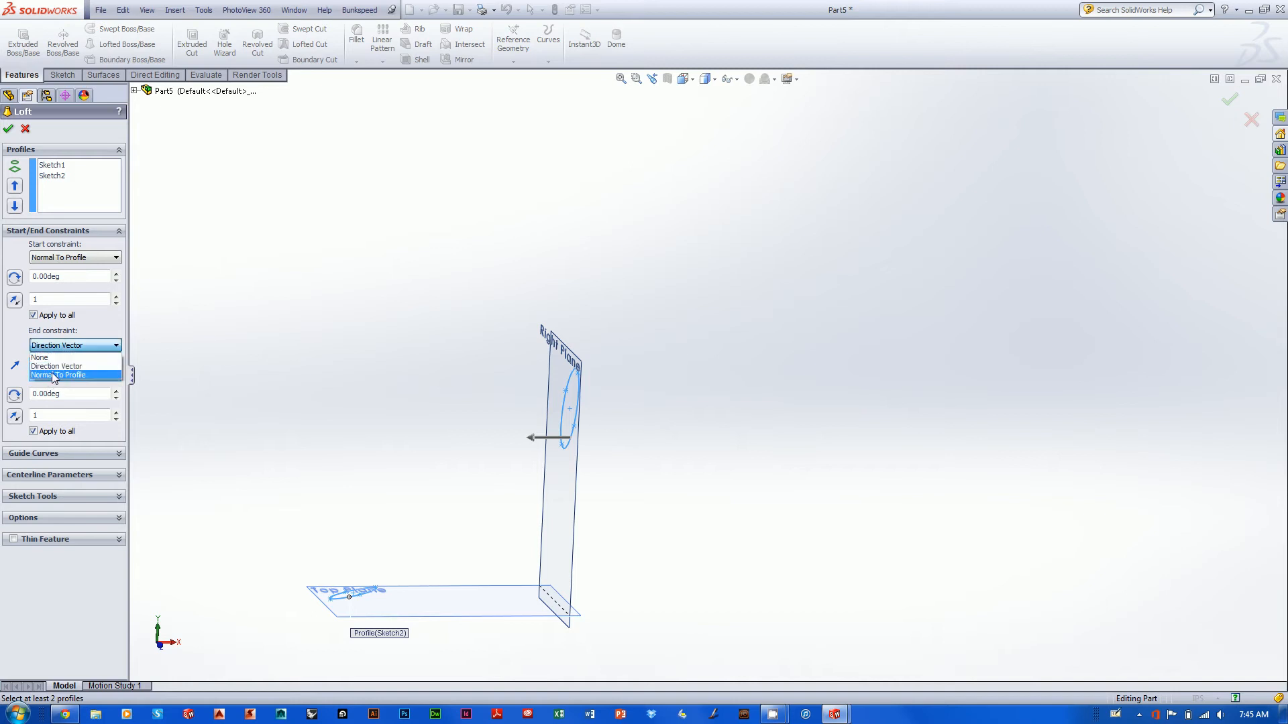
left_click(54, 377)
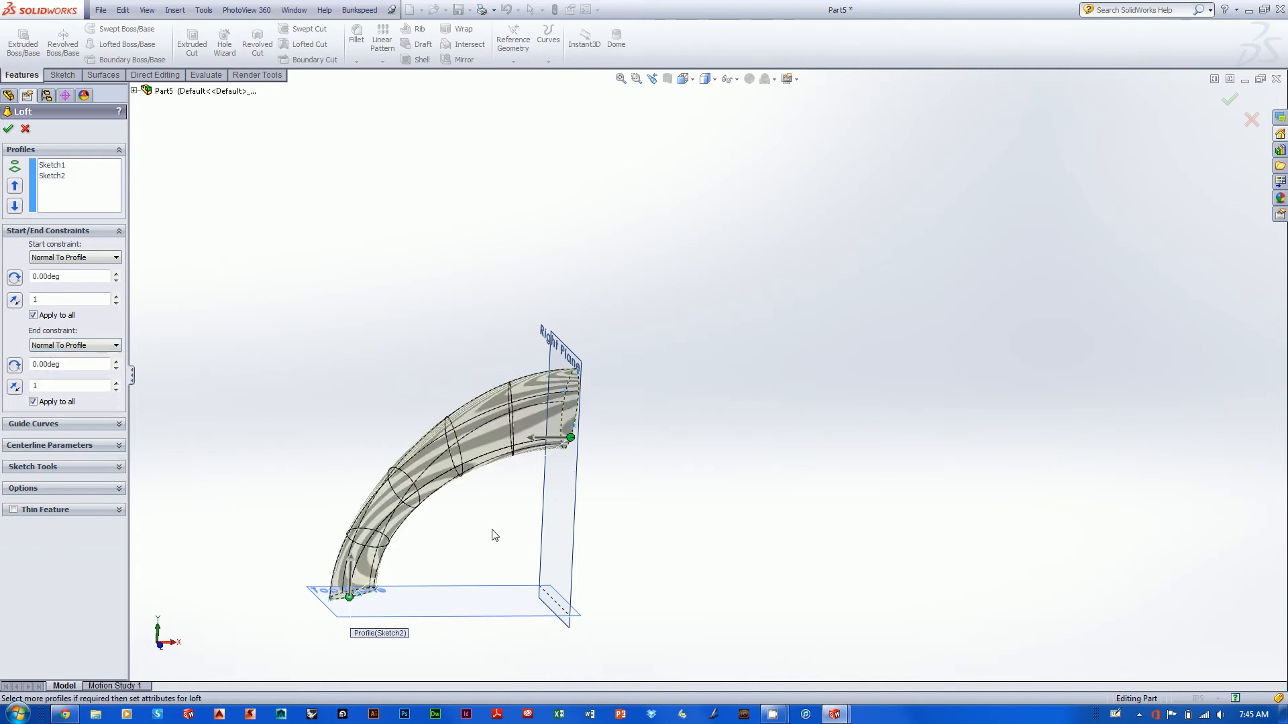
middle_click_drag(494, 534, 498, 607)
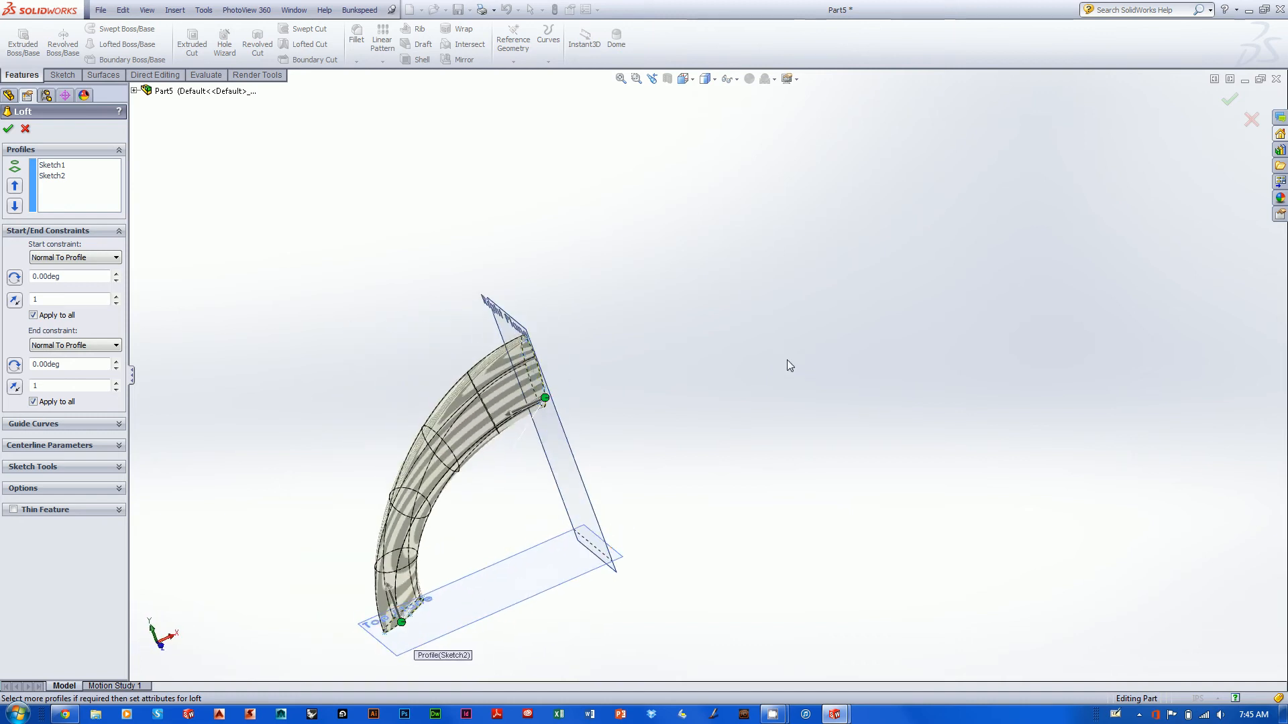
left_click(1230, 102)
- Mirror the loft about its flat elliptical end face on the Right Plane to form an arch
mouse_move(713, 398)
middle_mouse_down()
mouse_move(704, 425)
mouse_move(747, 389)
mouse_move(728, 436)
mouse_move(848, 368)
mouse_move(940, 376)
mouse_move(763, 398)
mouse_move(874, 451)
mouse_move(934, 419)
mouse_move(834, 503)
mouse_move(1038, 440)
mouse_move(1100, 398)
mouse_move(1107, 330)
middle_mouse_up()
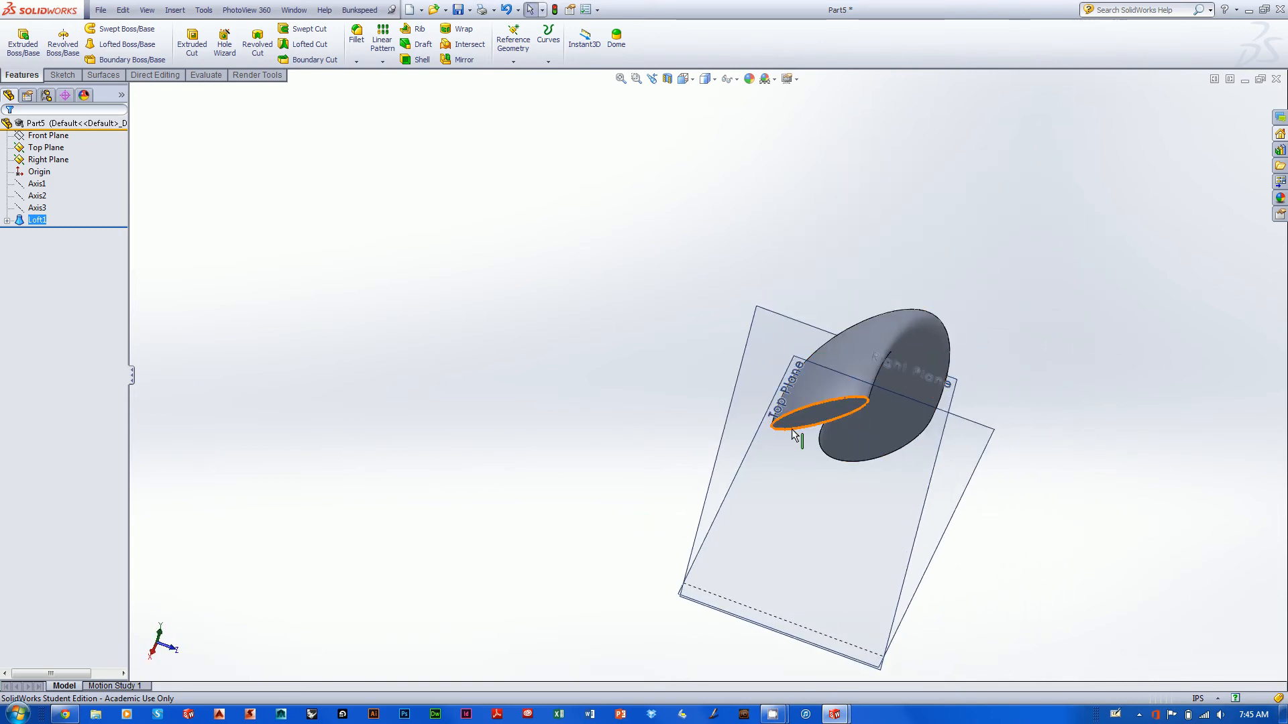
middle_click_drag(945, 419, 798, 493)
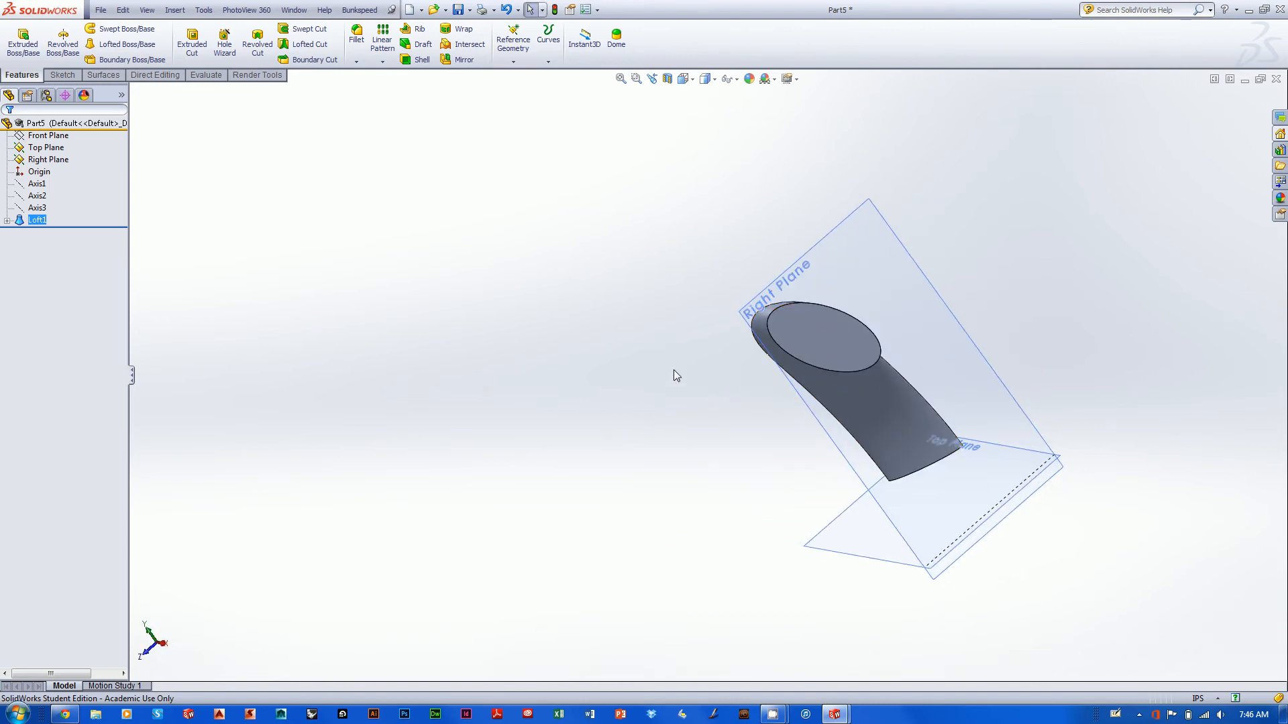
middle_click_drag(615, 396, 891, 424)
middle_click_drag(915, 412, 654, 420, "ctrl")
middle_click_drag(861, 380, 938, 360)
scroll(938, 361, "up", 3)
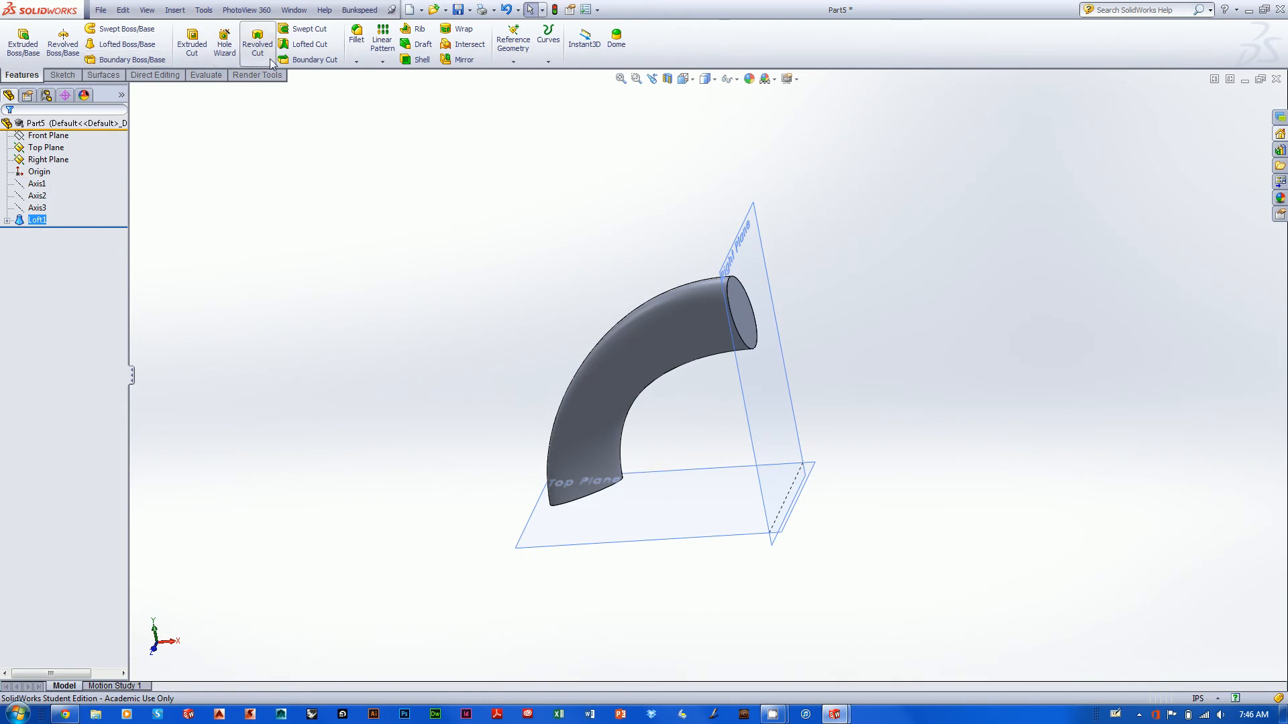
left_click(452, 62)
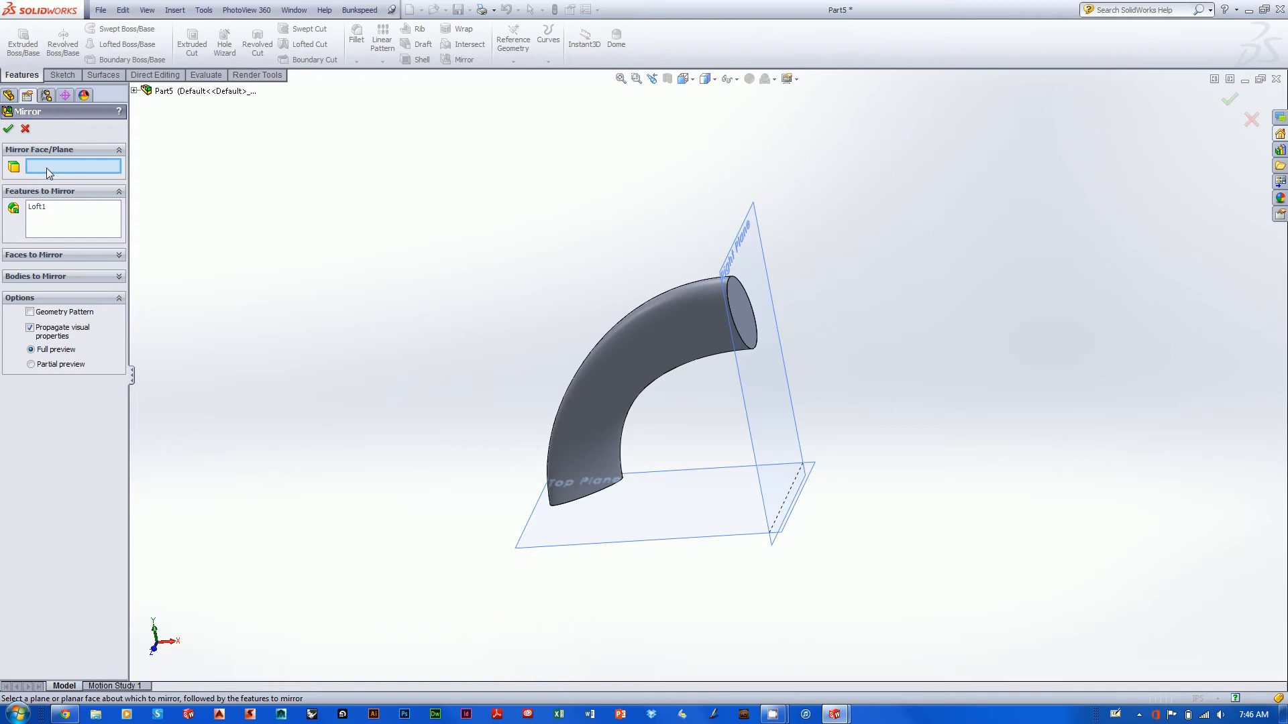
middle_click_drag(862, 121, 868, 127)
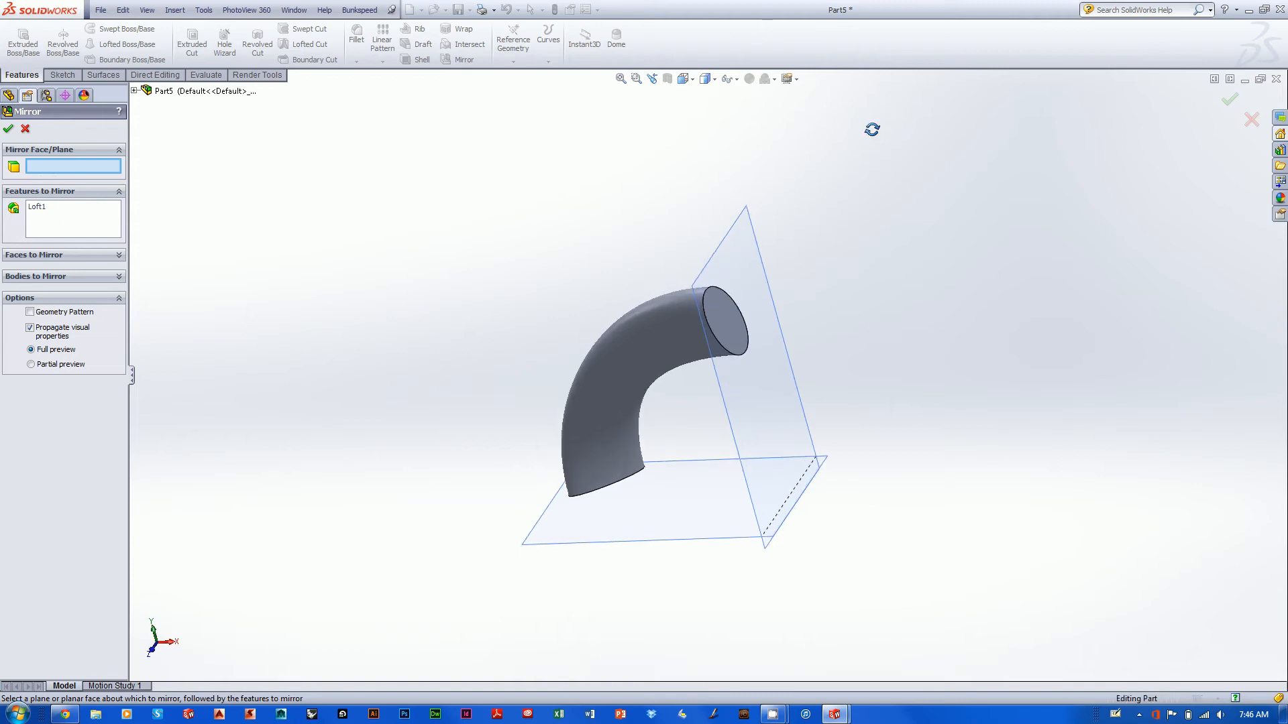
left_click(719, 309)
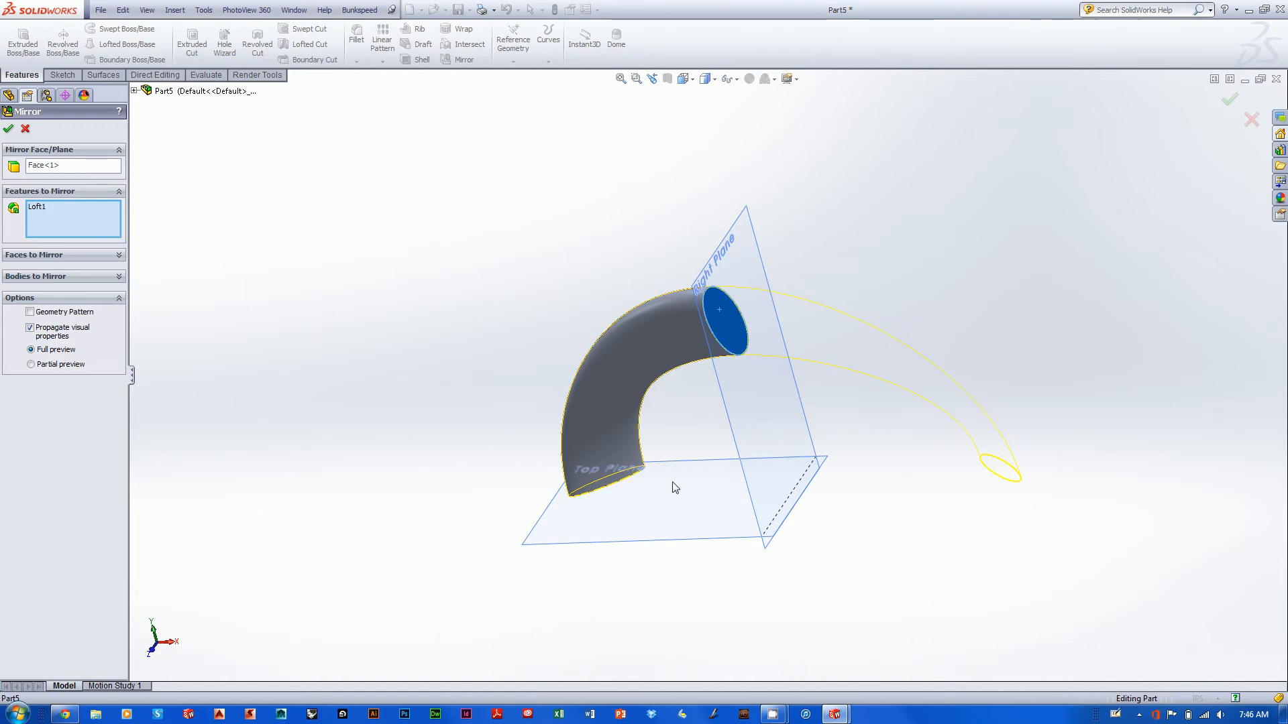
left_click(8, 129)
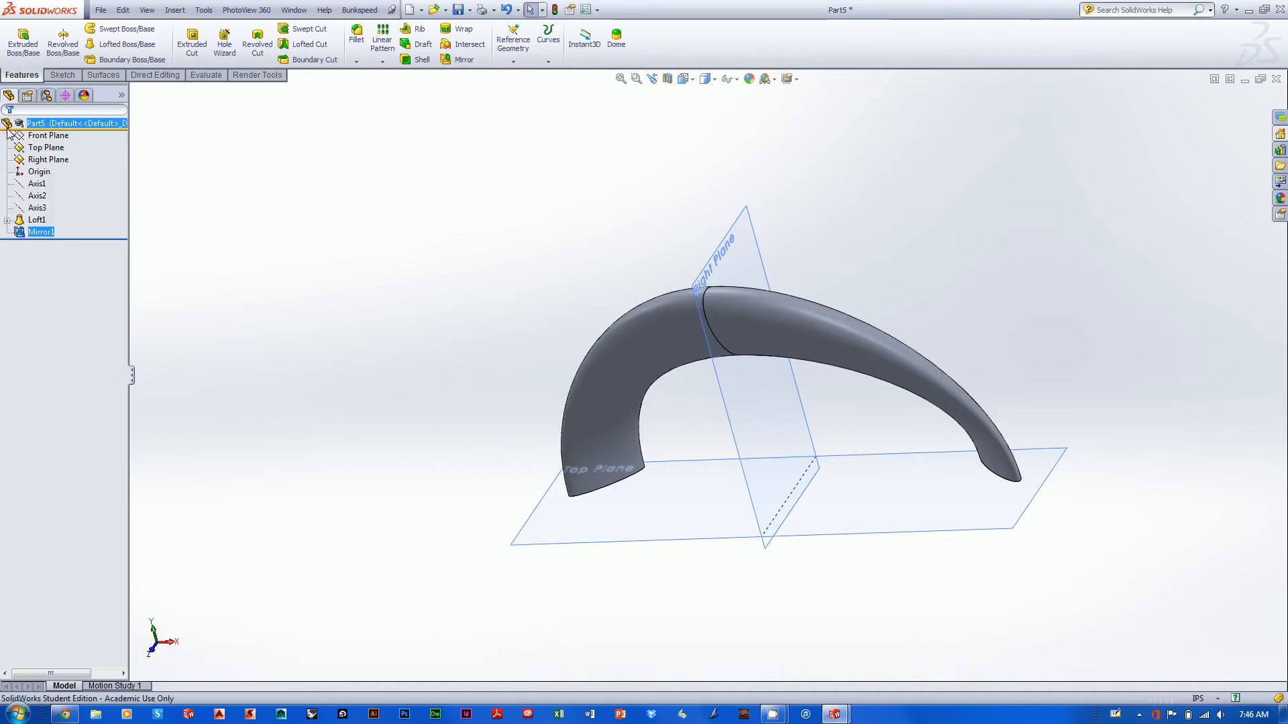
middle_click_drag(779, 241, 894, 310)
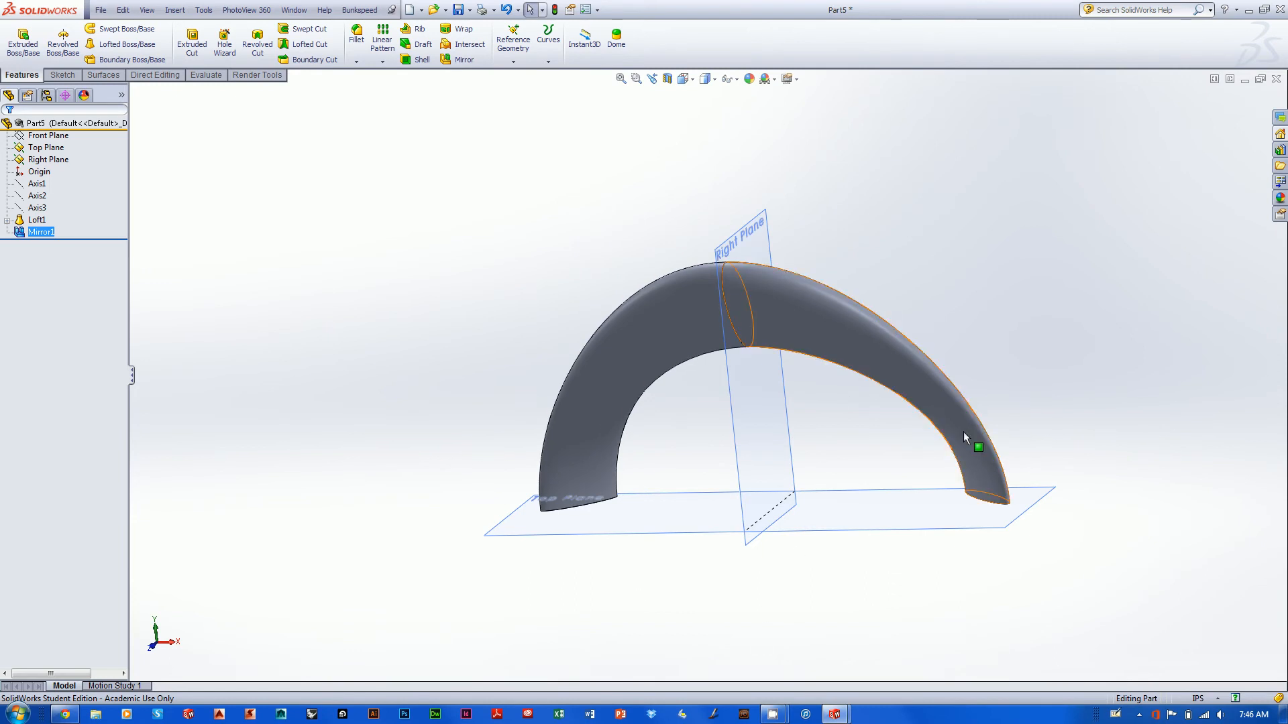
scroll(1019, 310, "up", 3)
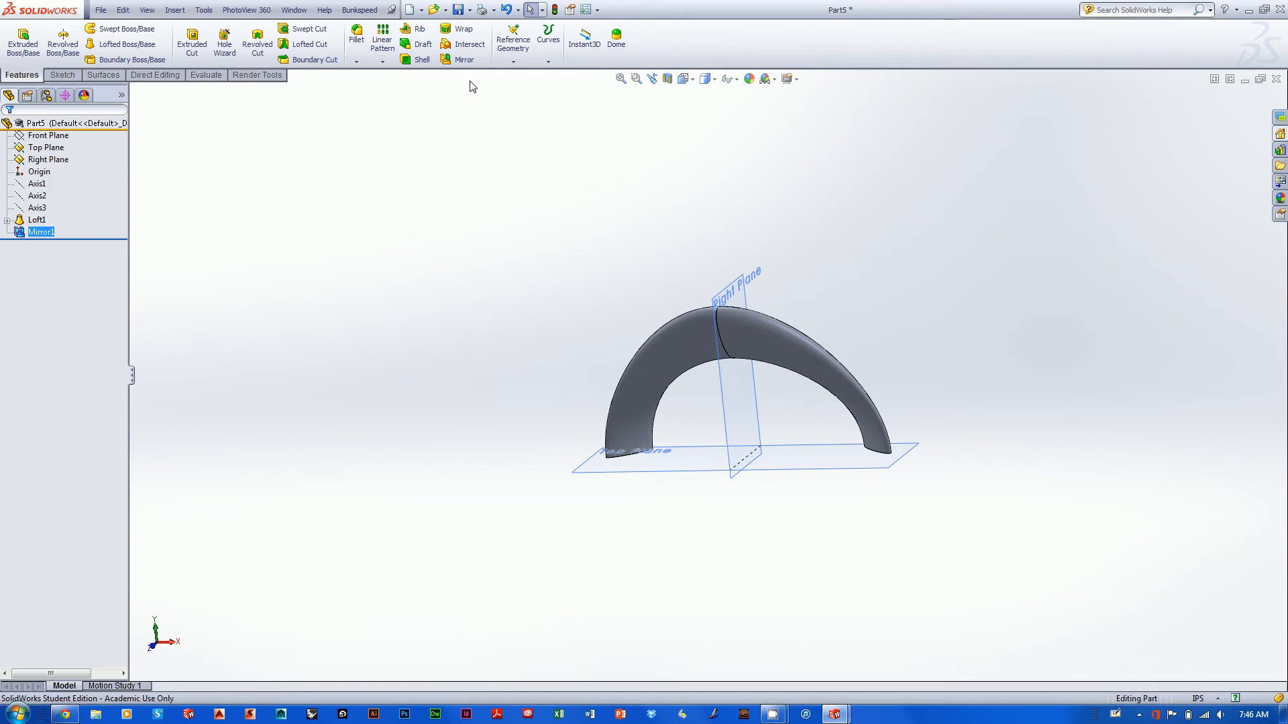
- Try to mirror the existing mirror feature about the flat elliptical end face of the arch lying on the Top Plane
left_click(470, 62)
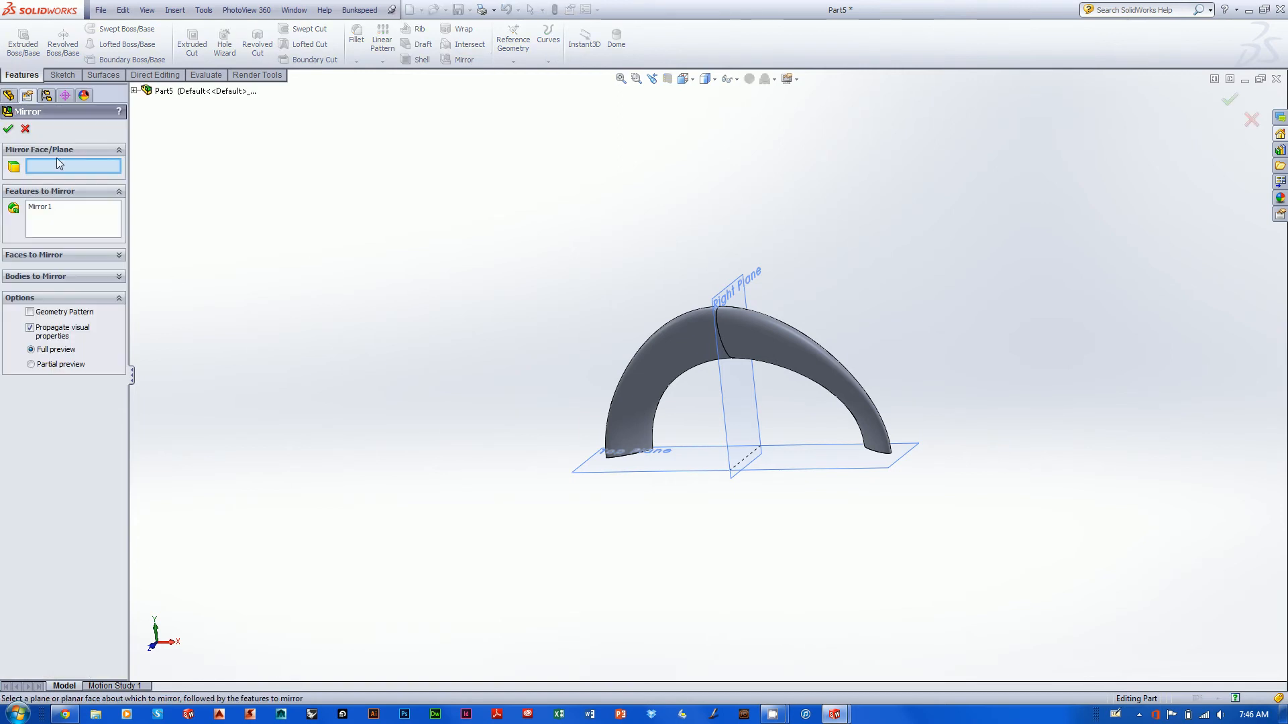
middle_click_drag(746, 597, 676, 275)
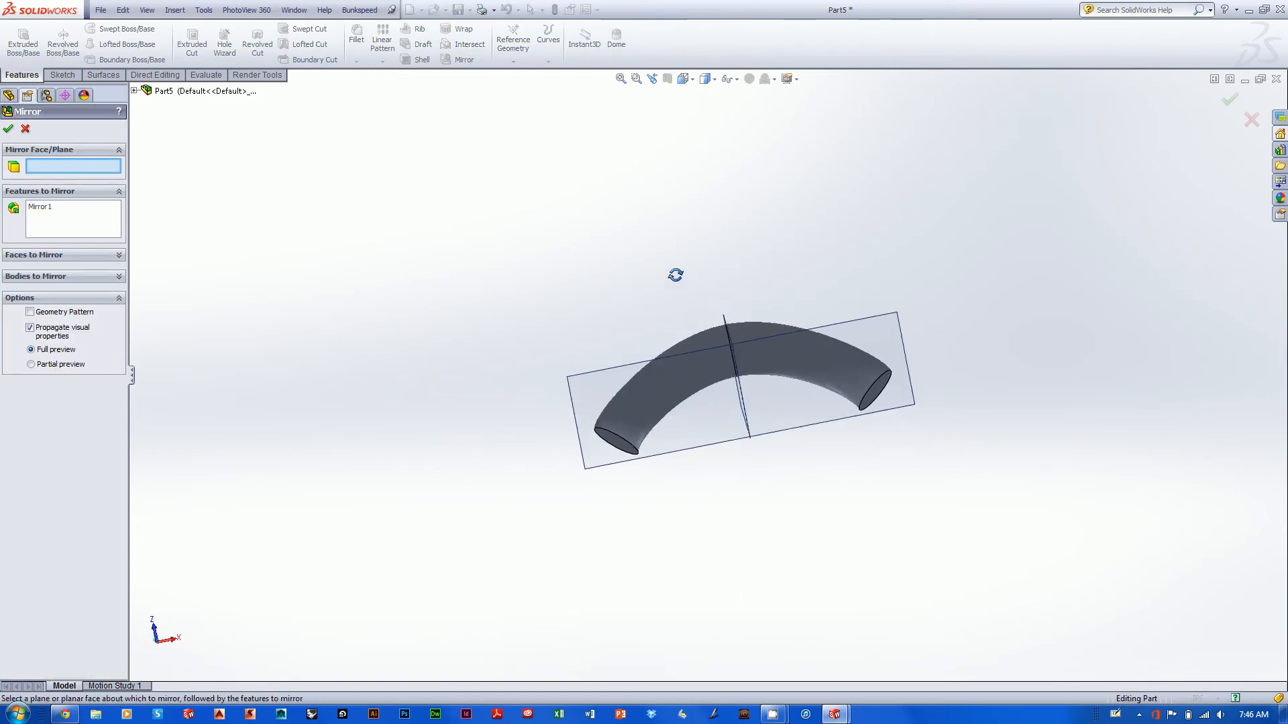
left_click(610, 443)
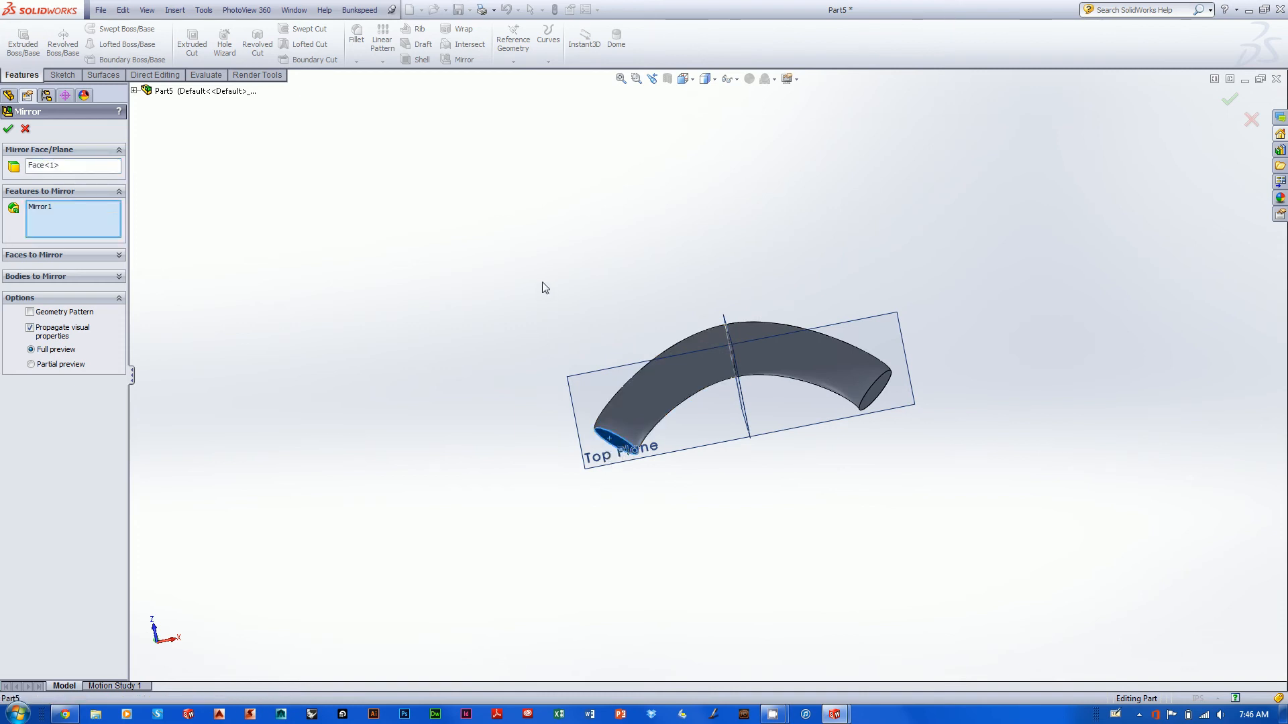
middle_click_drag(541, 284, 173, 242)
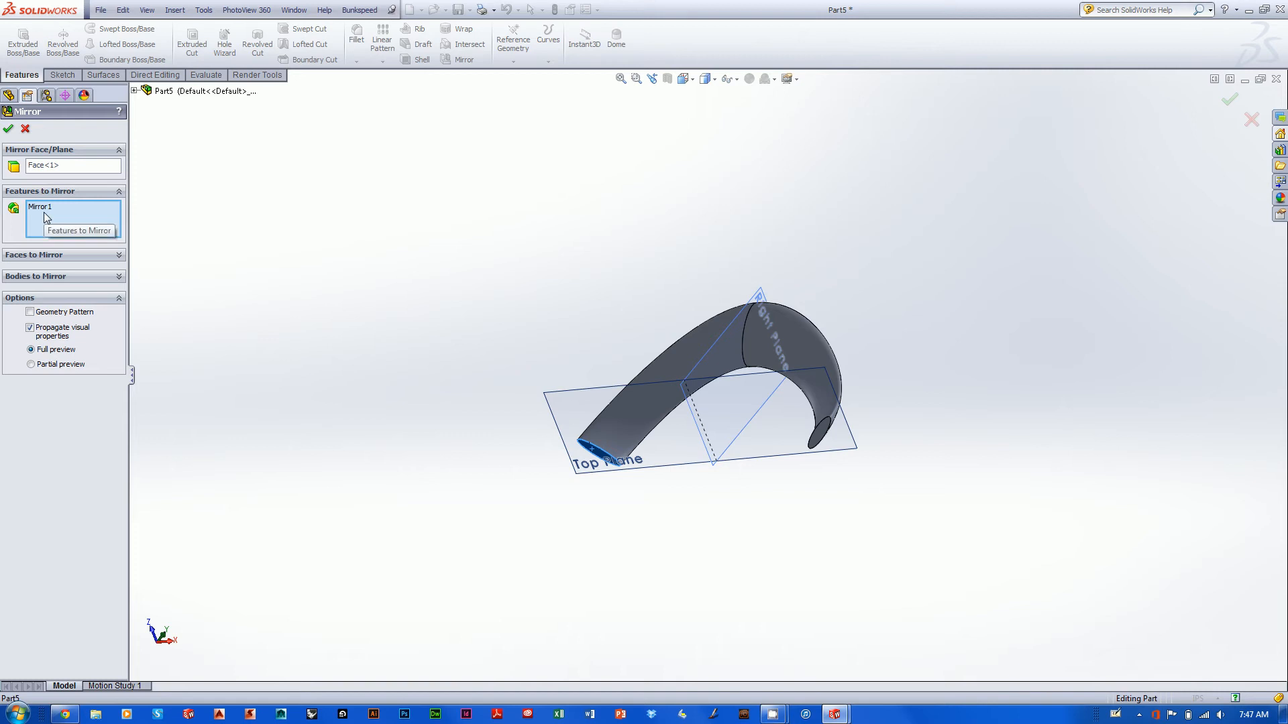
left_click(8, 130)
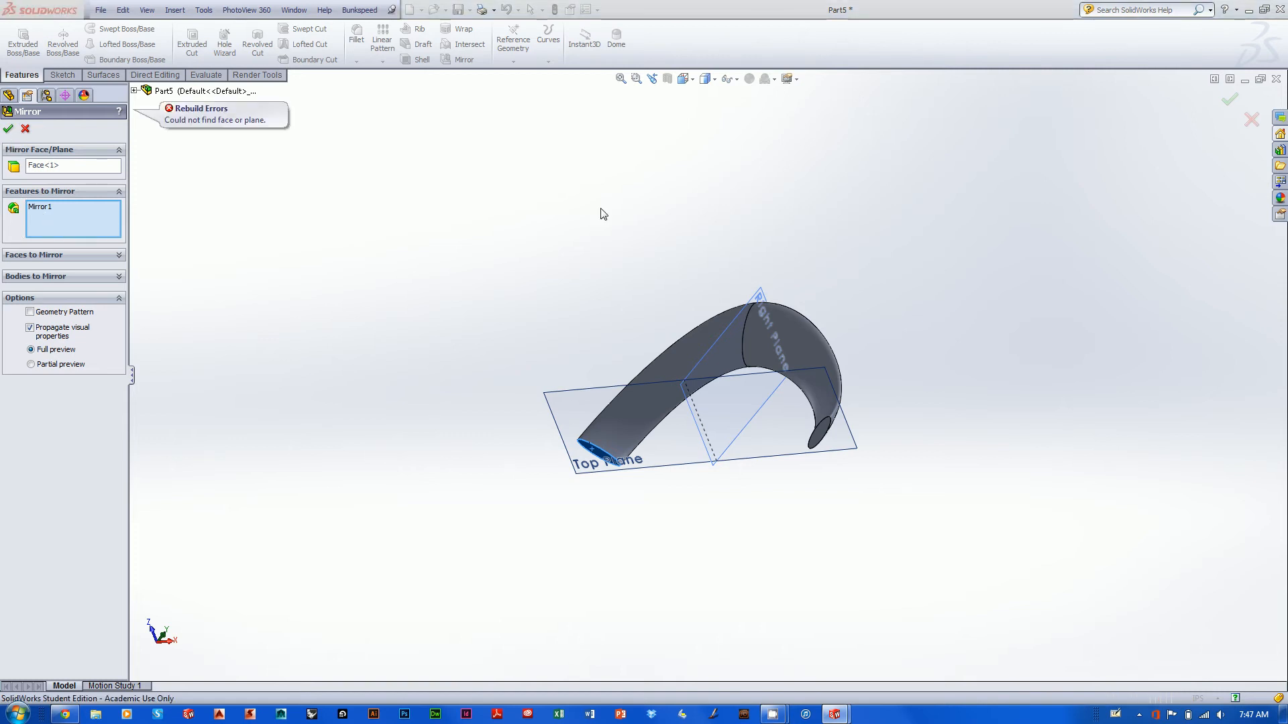
middle_click_drag(712, 266, 713, 512)
scroll(756, 454, "down", 5)
middle_click_drag(644, 417, 663, 397)
scroll(663, 397, "down", 1)
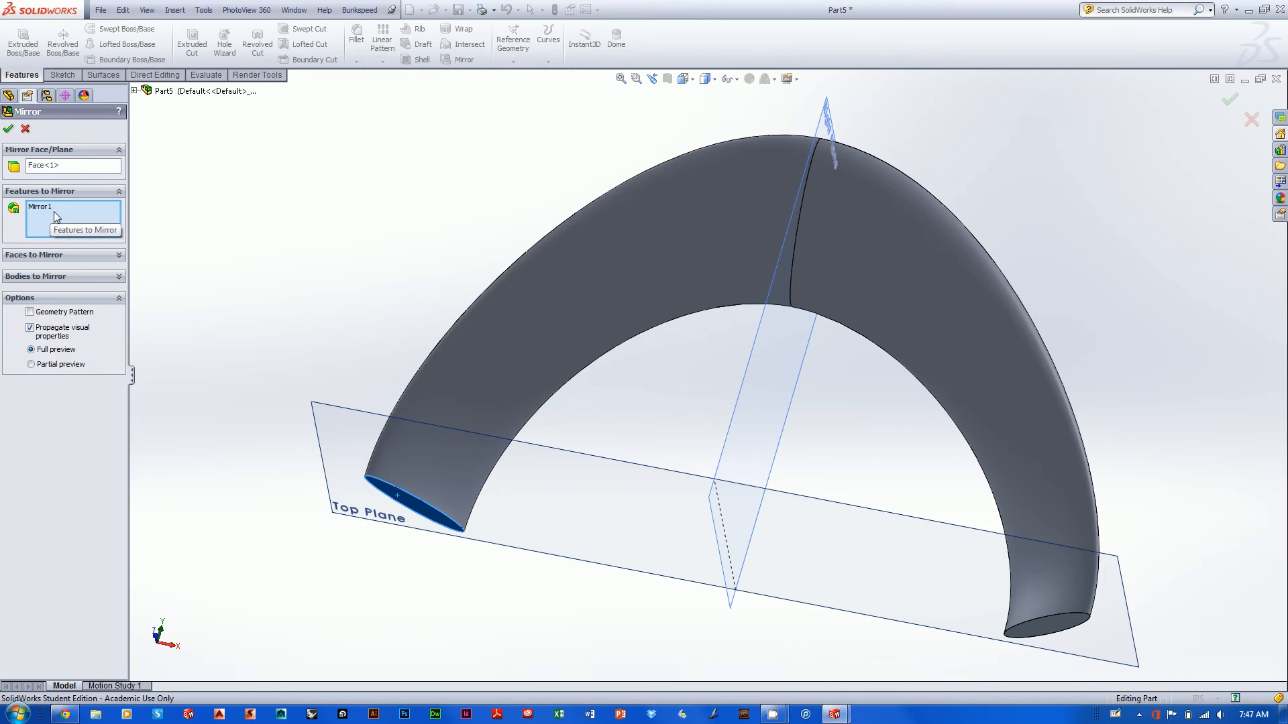
left_click(8, 130)
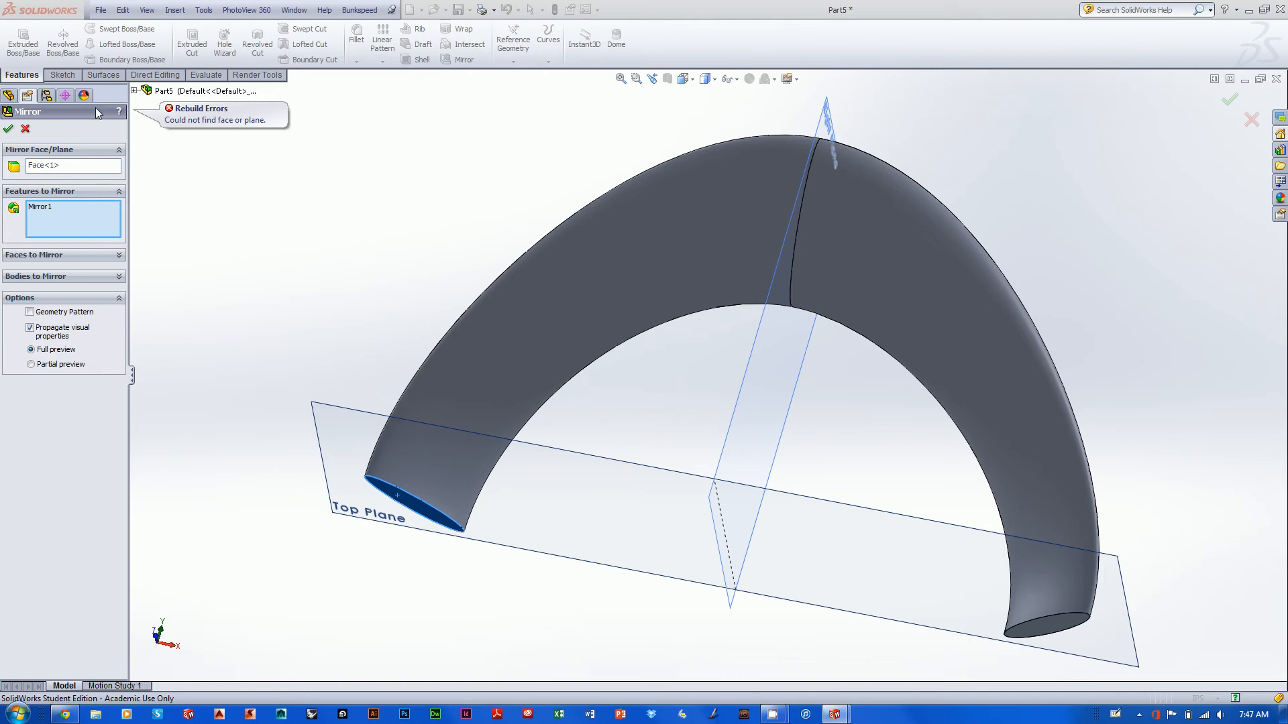
left_click(25, 130)
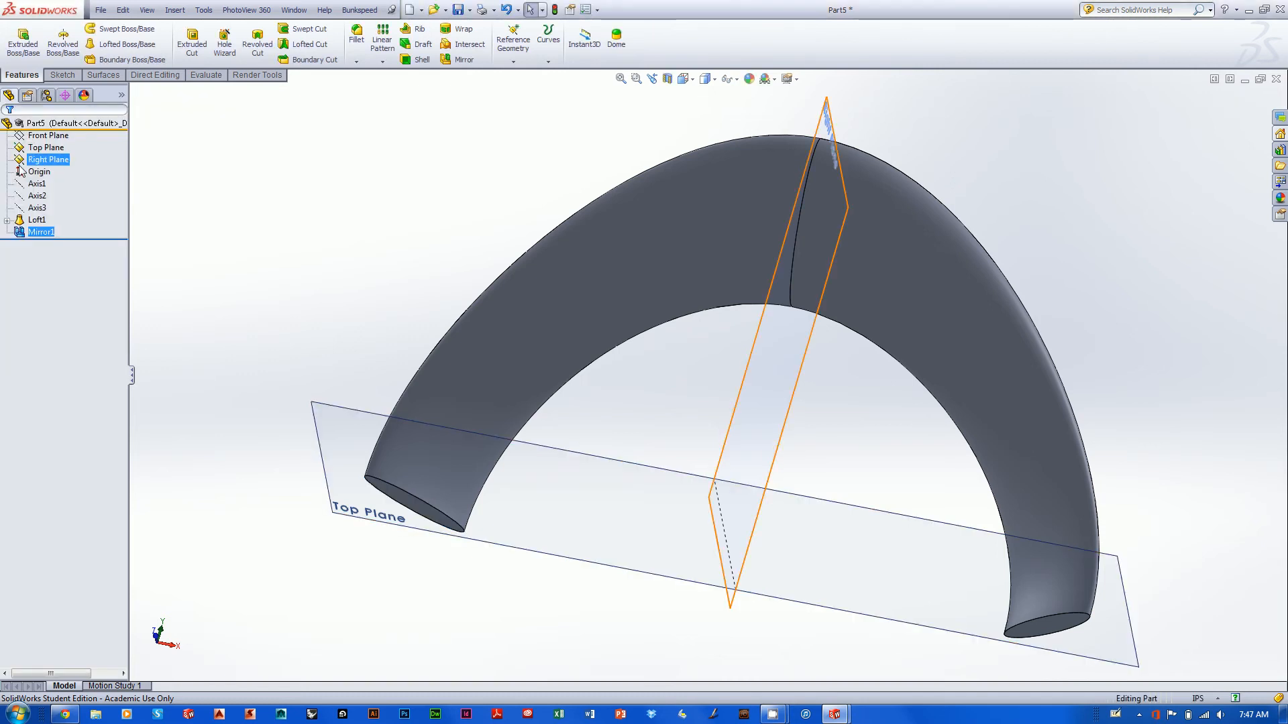
- Try to mirror the existing mirror feature about the Top Plane instead of the end face
left_click(460, 59)
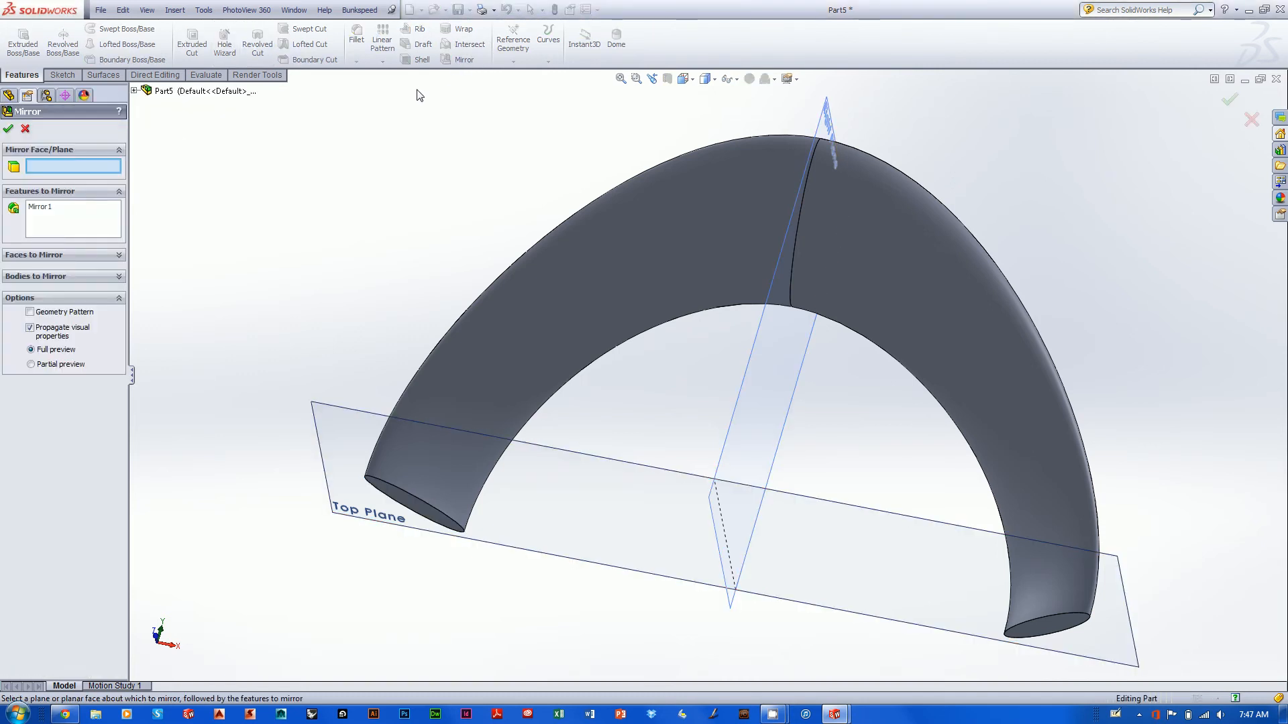
left_click(134, 90)
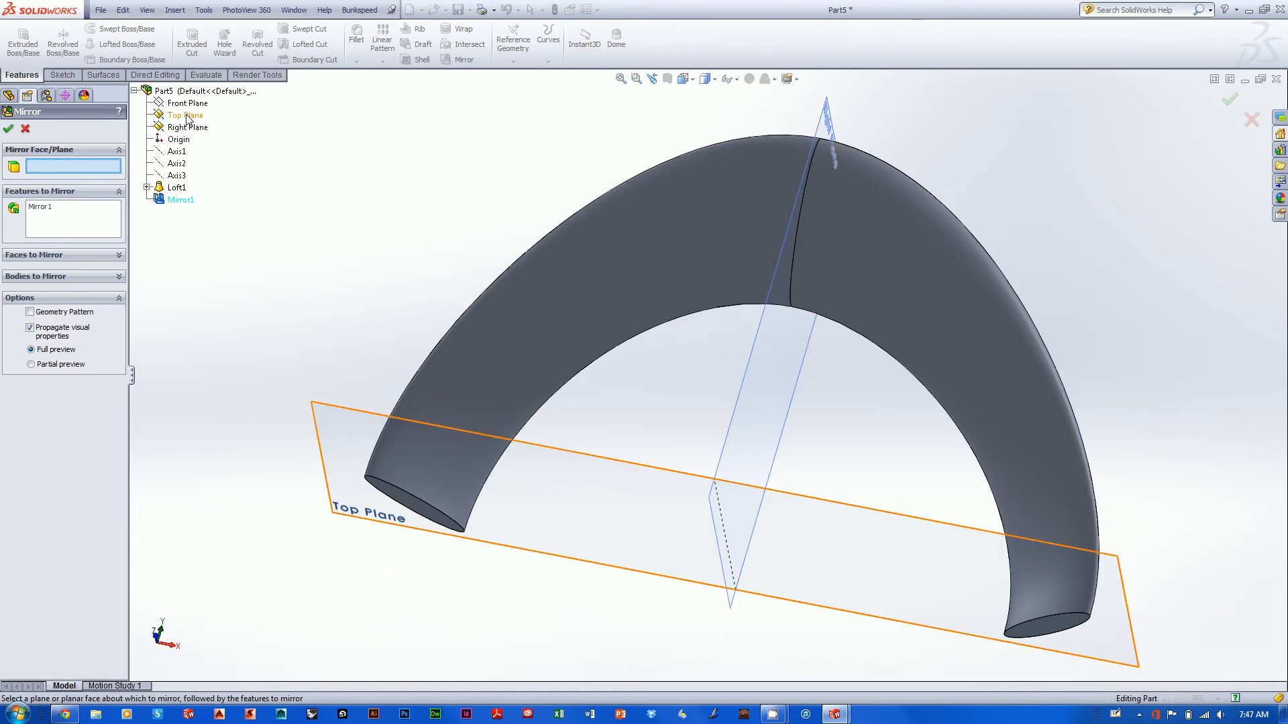
left_click(188, 115)
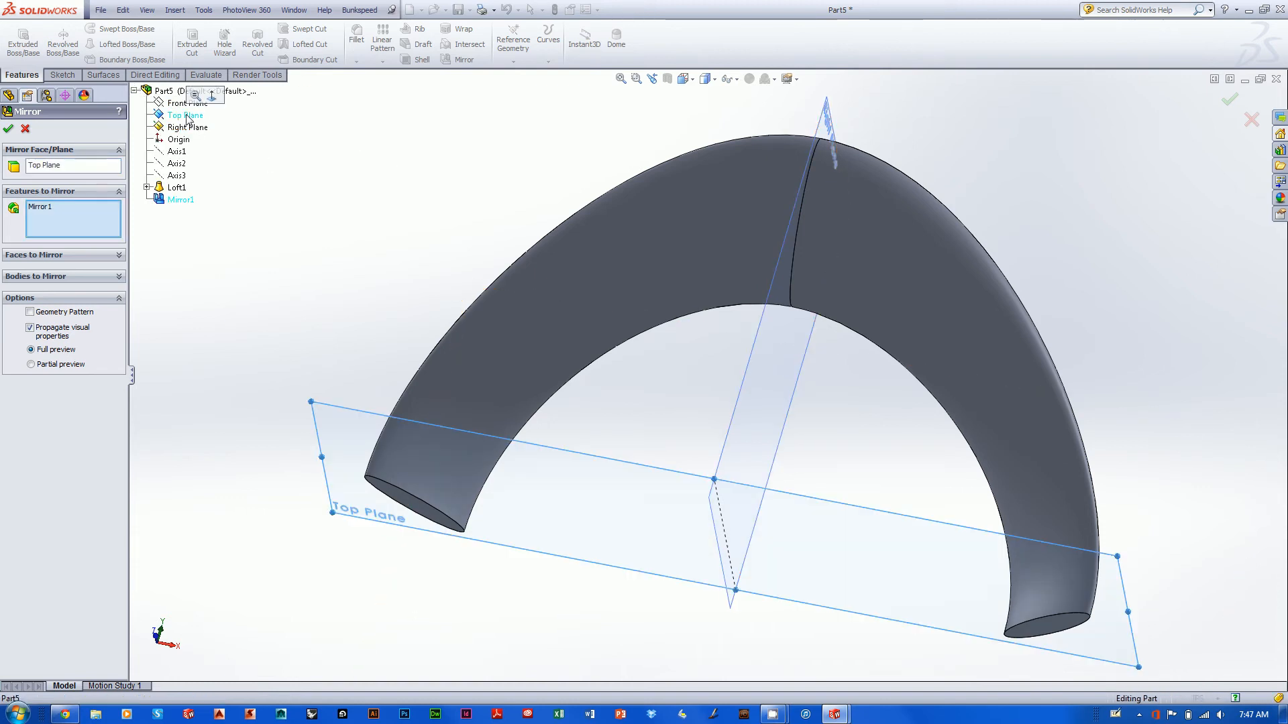
left_click(8, 129)
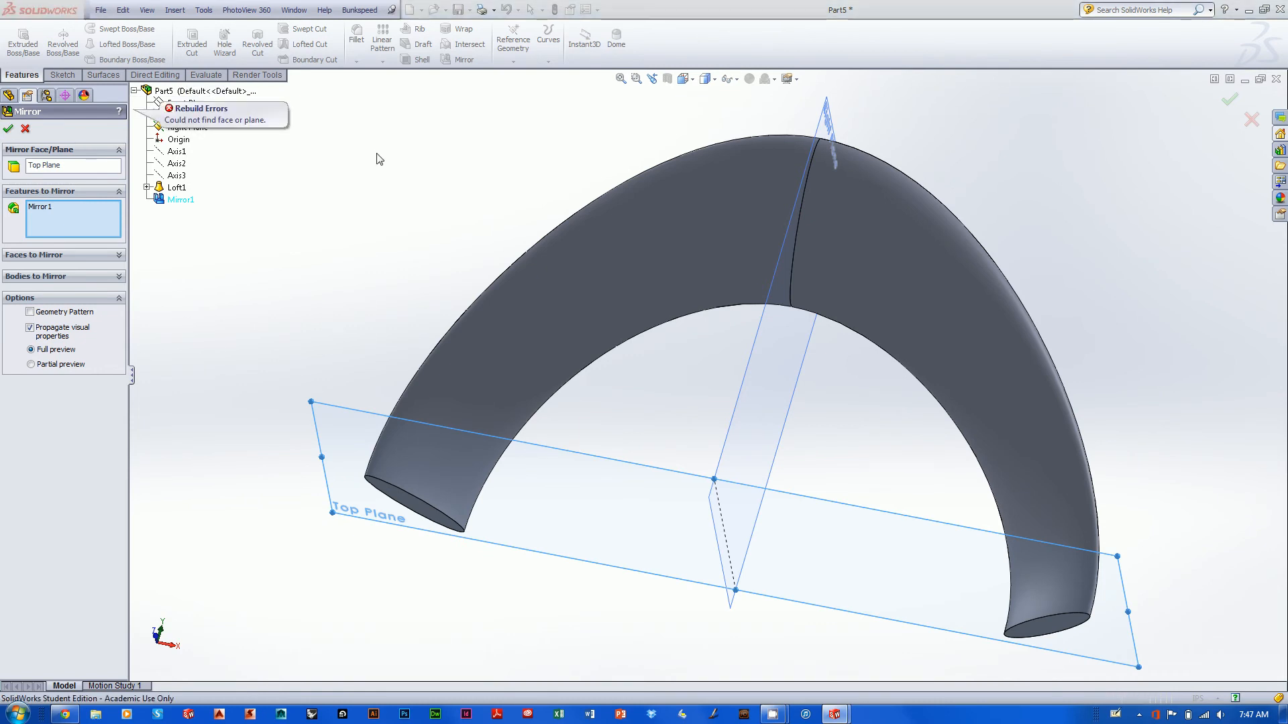
left_click(1251, 121)
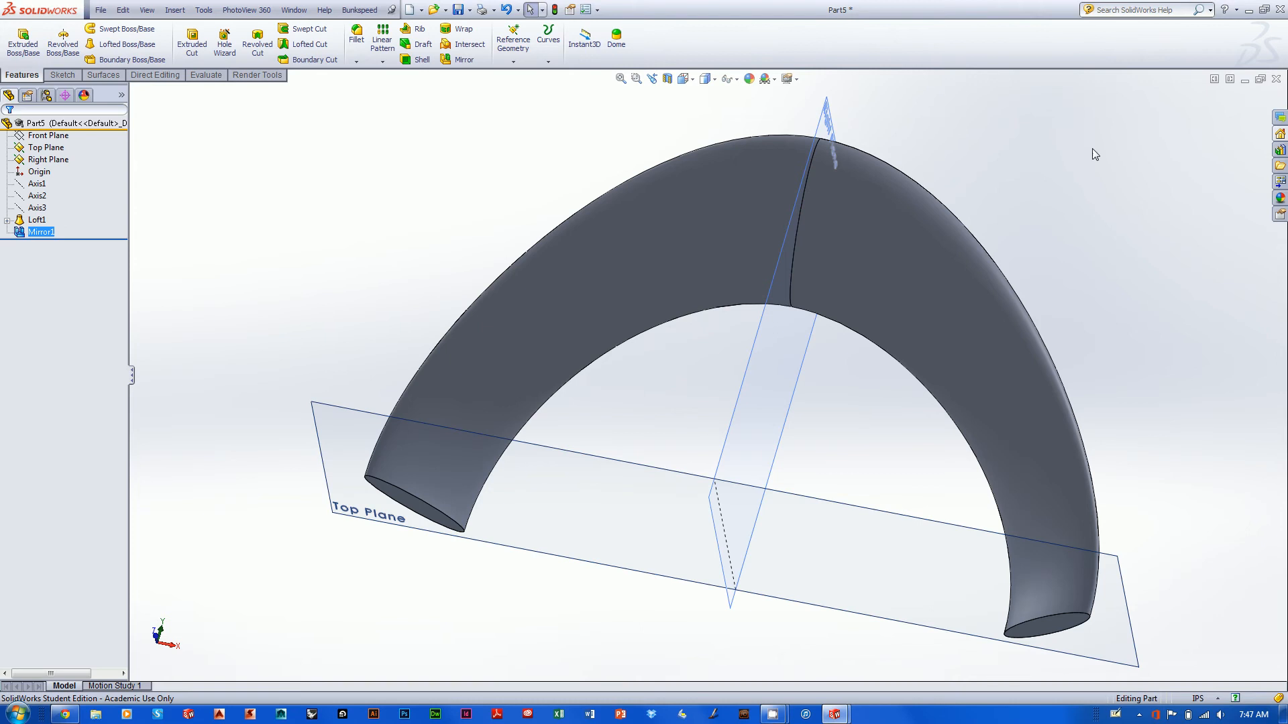
- Mirror the whole arch as a body about the Top Plane, with Merge solids and Knit surfaces enabled, to close the loop
middle_click_drag(433, 260, 413, 374)
scroll(362, 337, "down", 2)
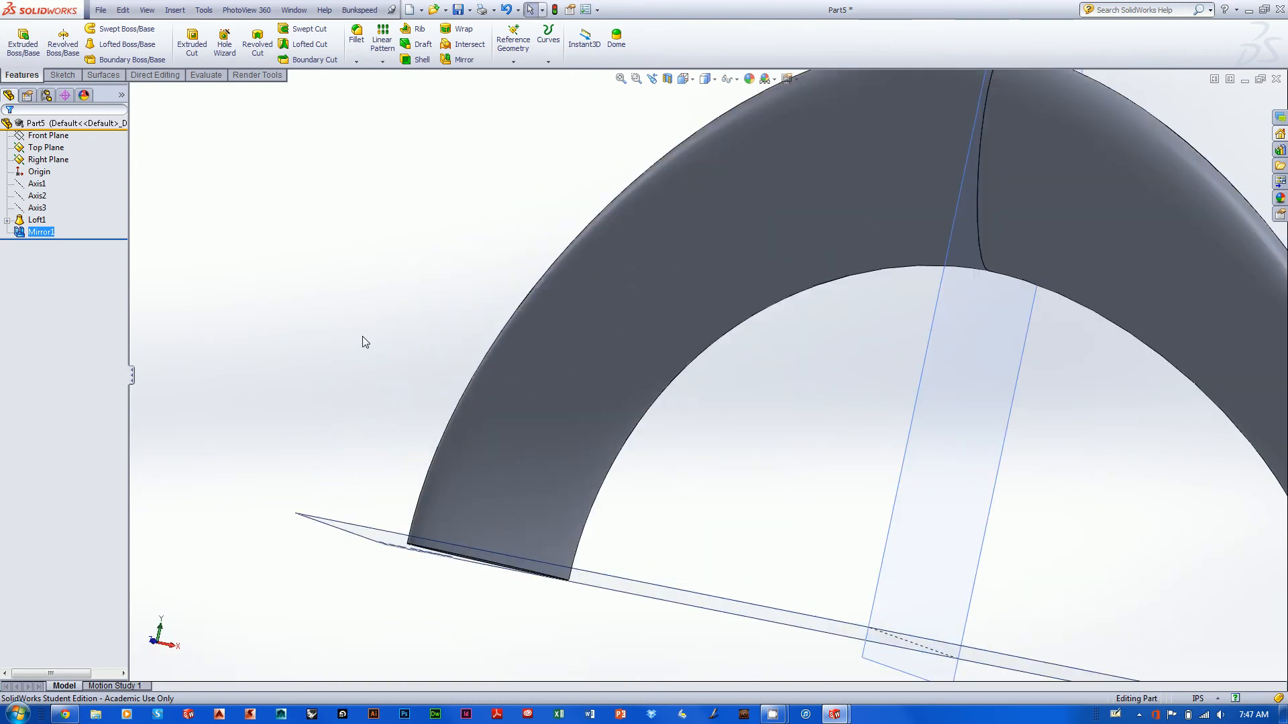
middle_click_drag(363, 337, 356, 365)
scroll(381, 305, "up", 1)
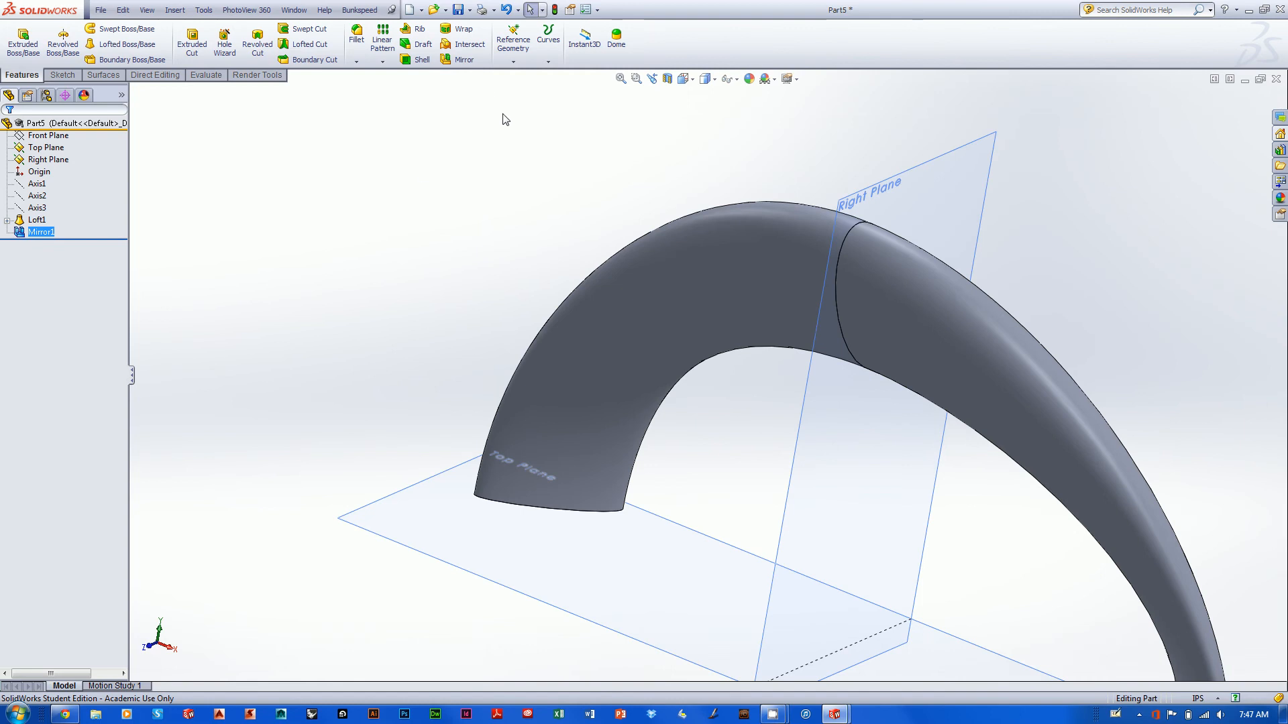
left_click(468, 57)
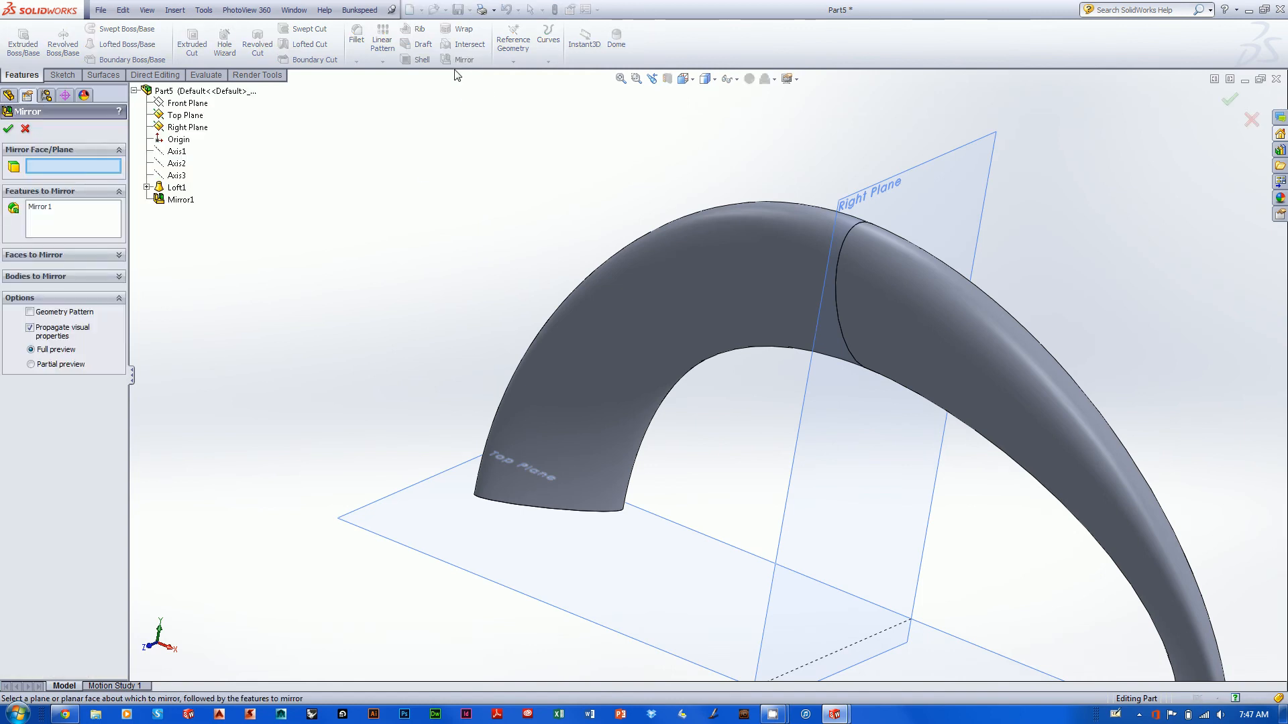
left_click(180, 116)
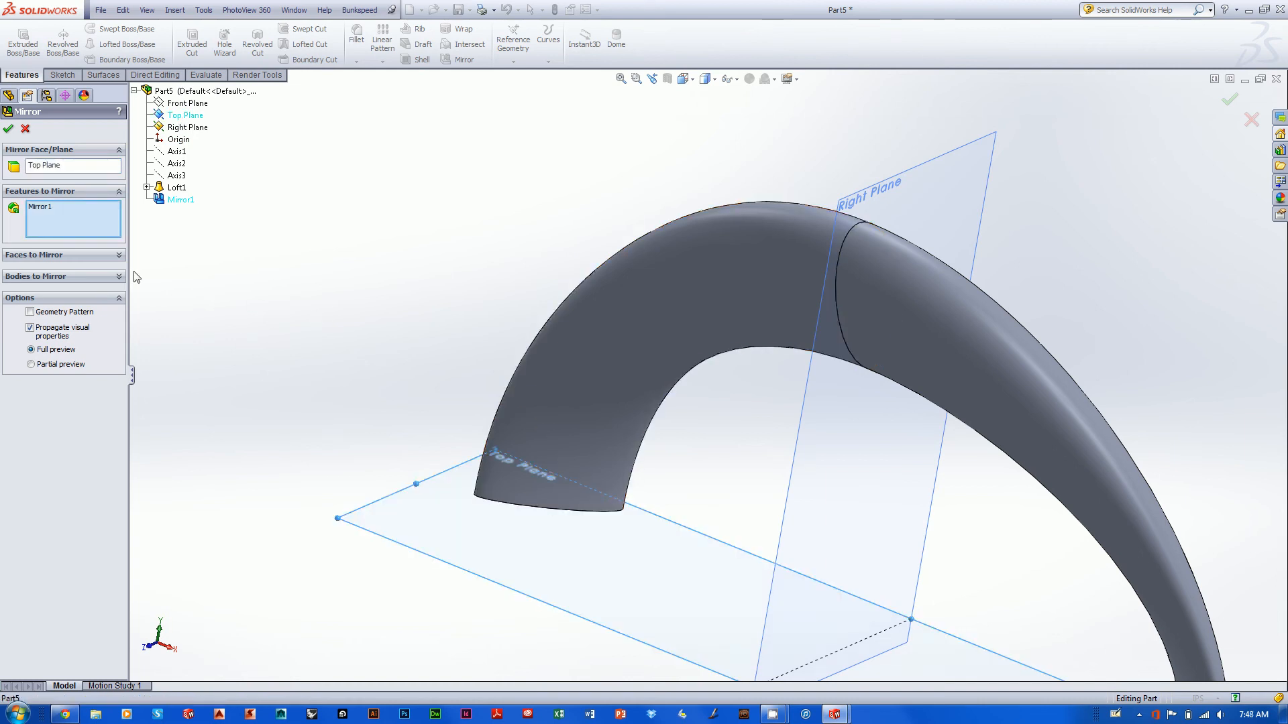
right_click(69, 214)
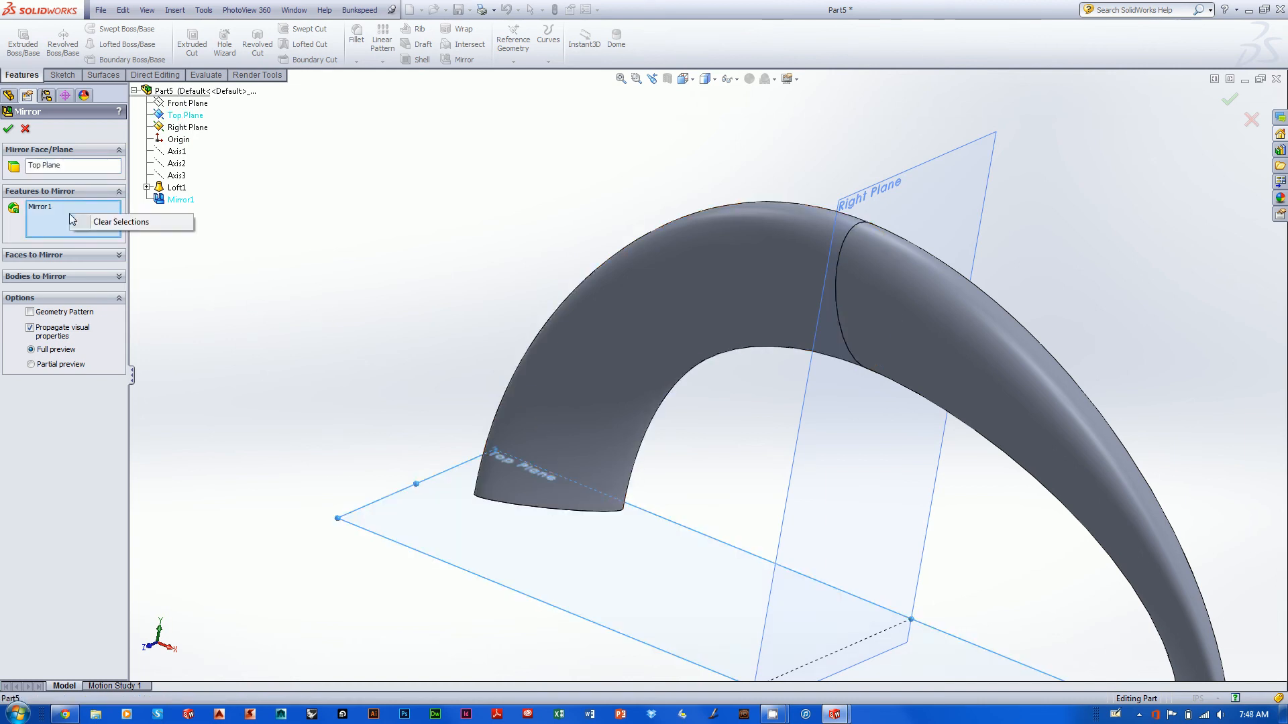
left_click(108, 226)
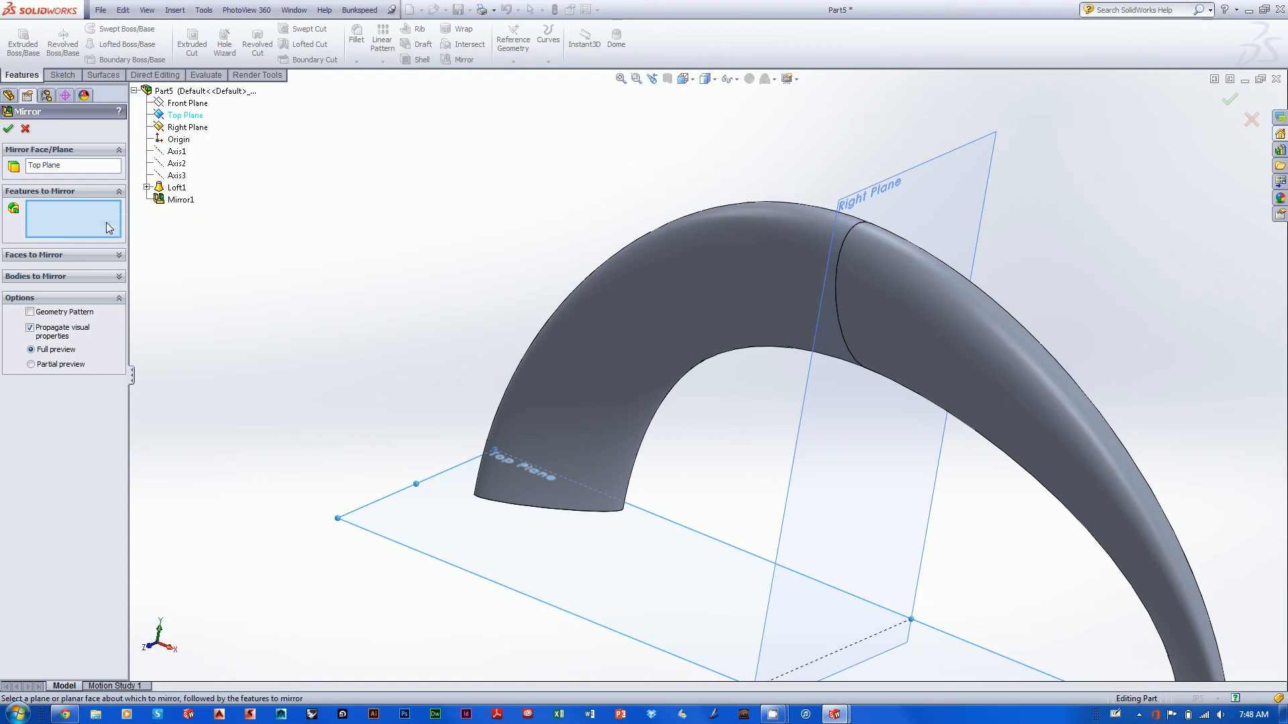
left_click(117, 277)
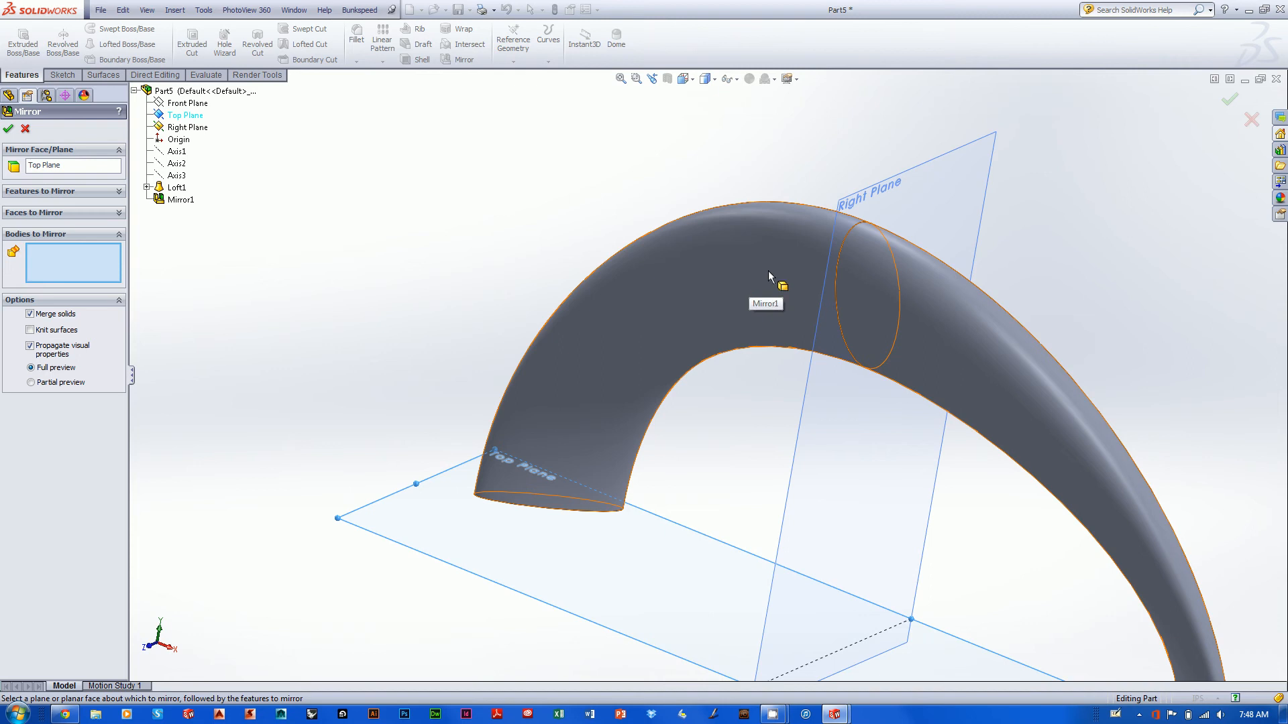
left_click(787, 292)
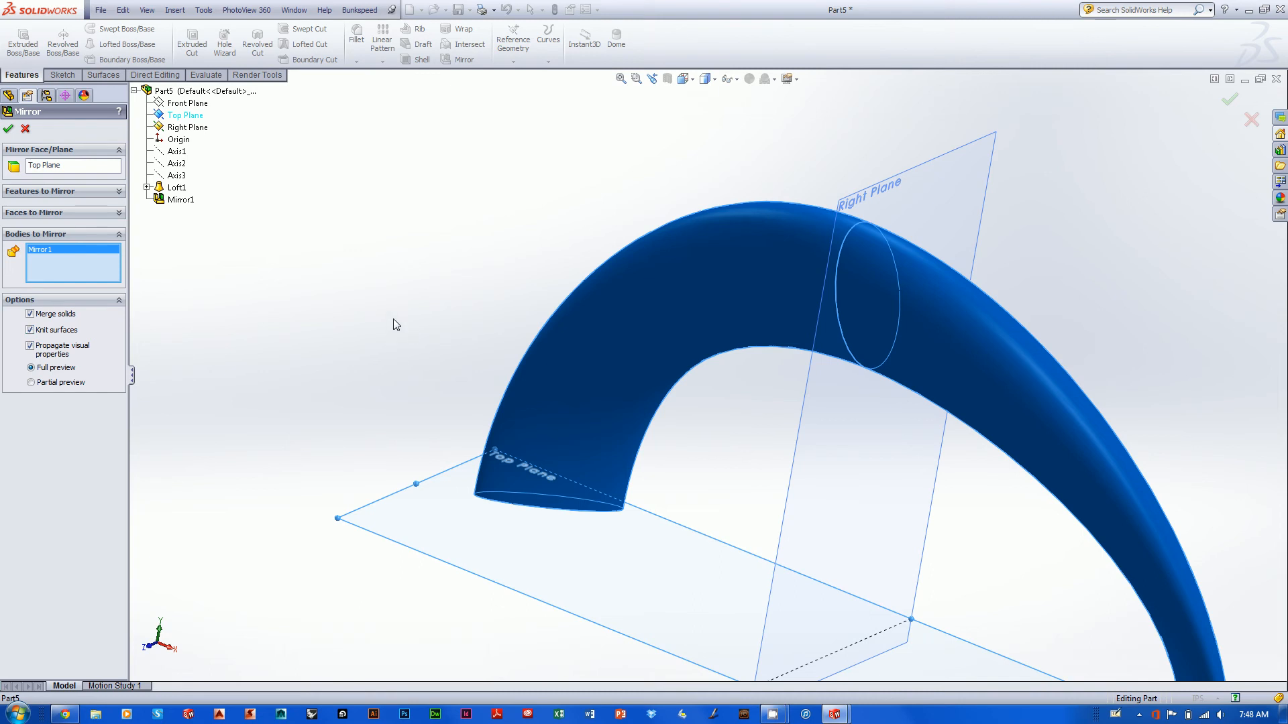
left_click(1228, 101)
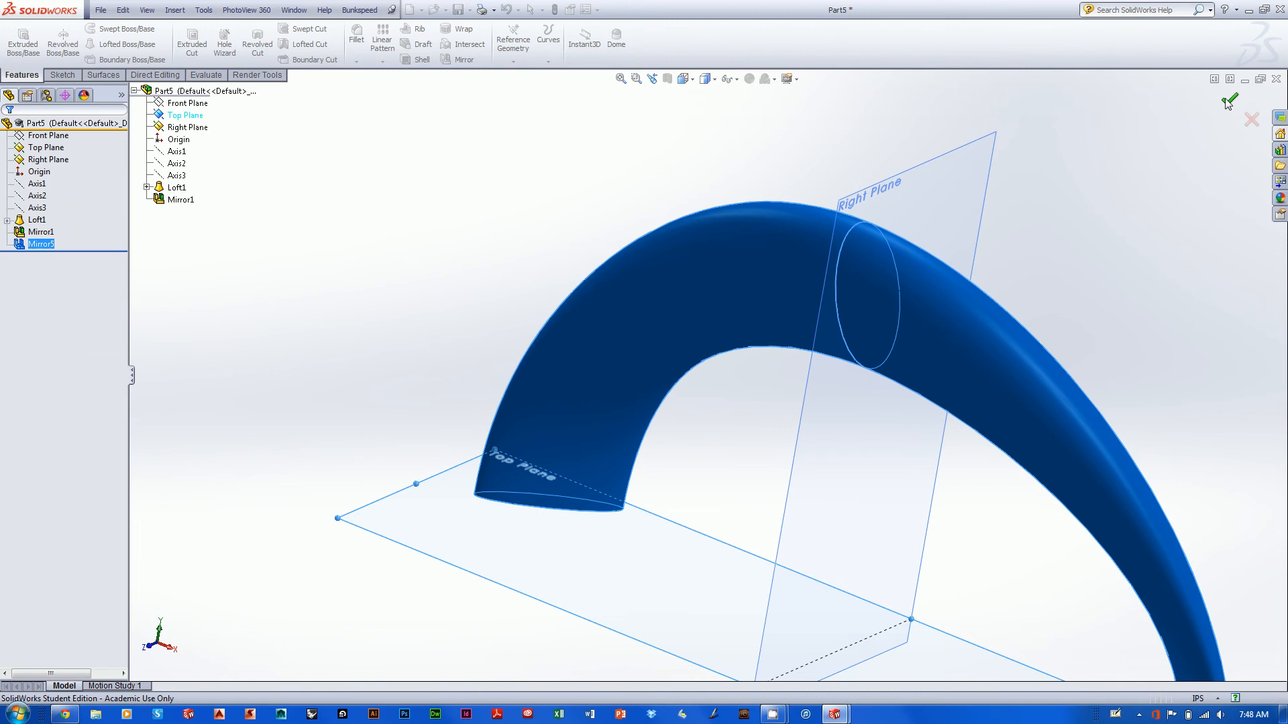
- Inspect the closed loop from several angles, examining the seams between its four segments and which segment is the original loft
key("f")
middle_click_drag(1074, 325, 860, 259)
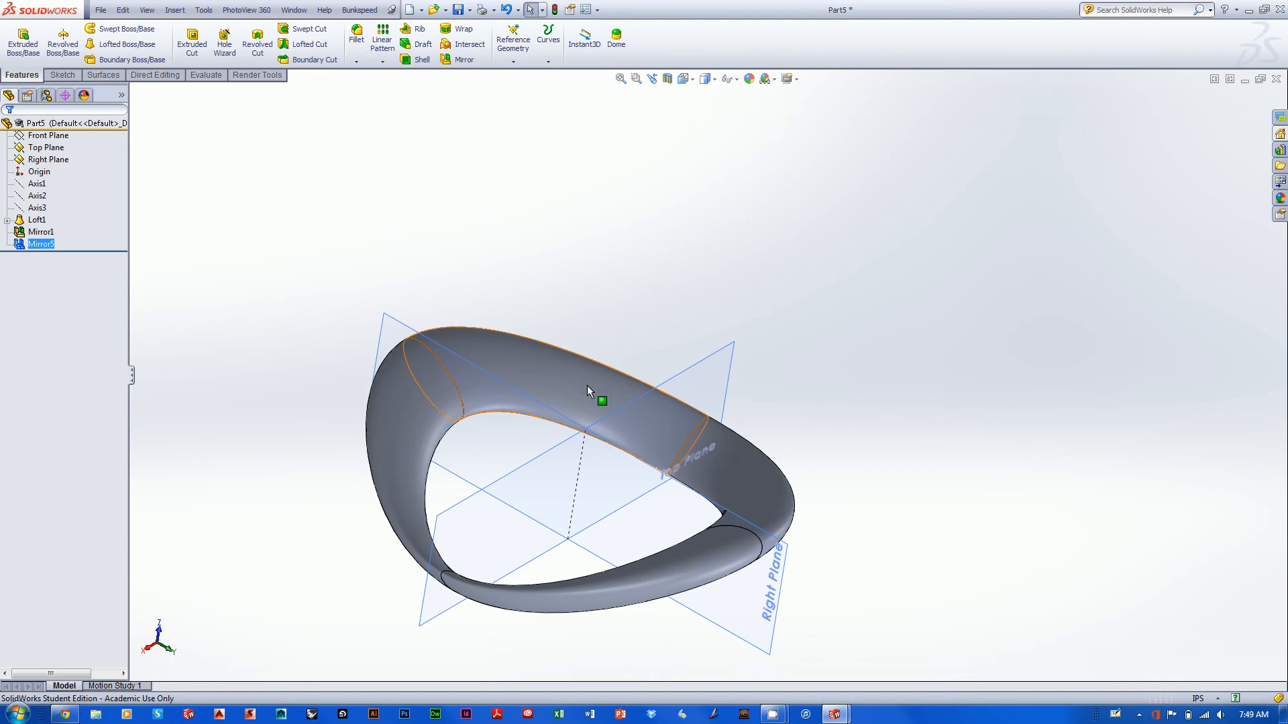
middle_click_drag(593, 210, 680, 282)
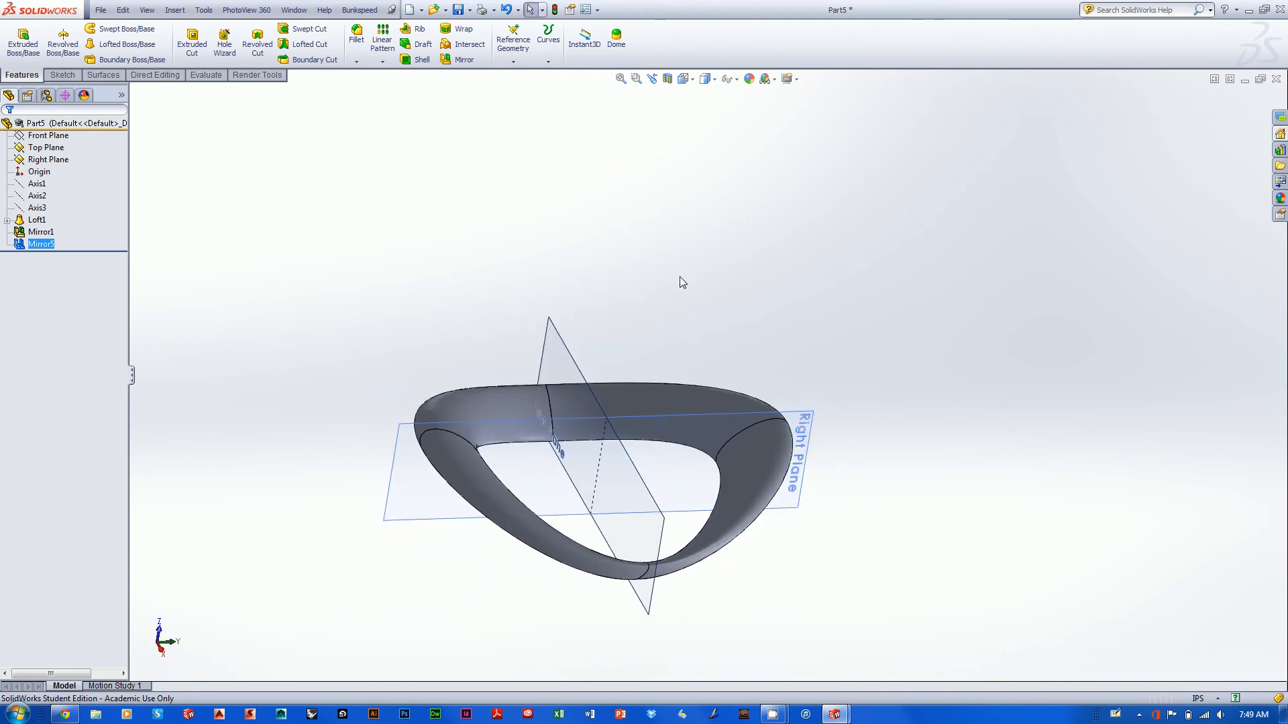
scroll(702, 270, "down", 2)
scroll(723, 257, "up", 1)
middle_click_drag(729, 247, 819, 153, "ctrl")
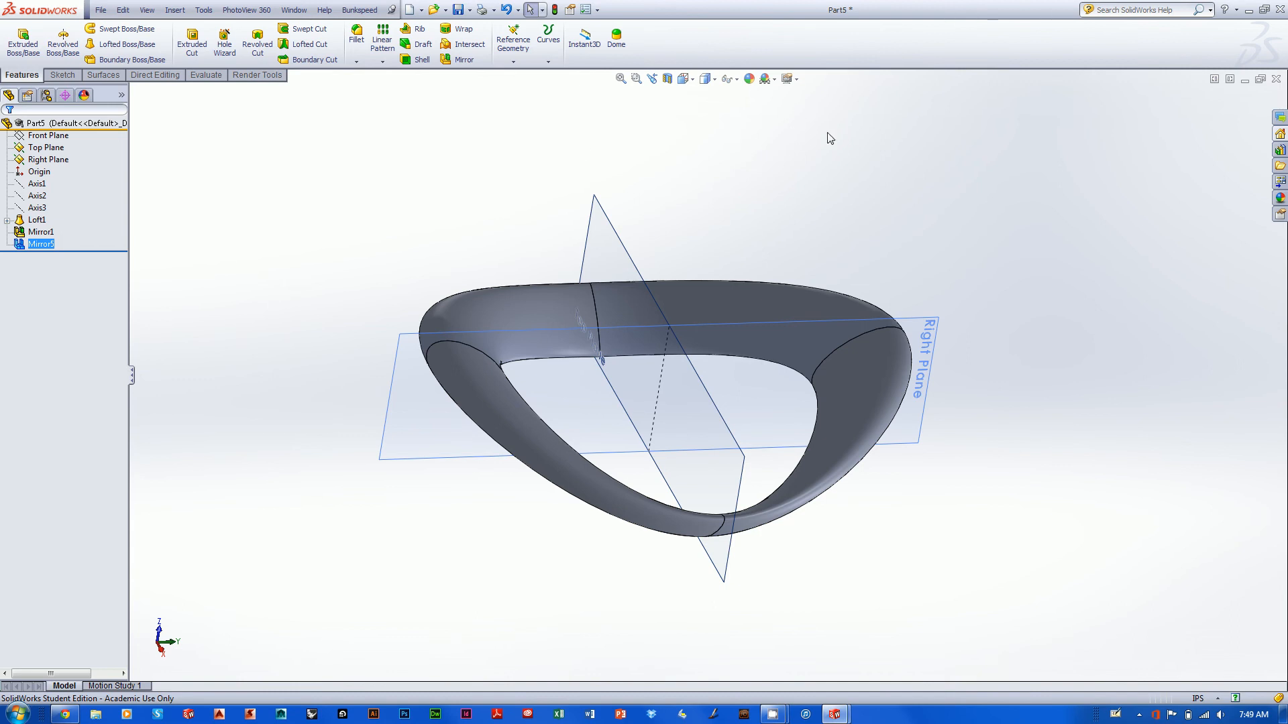
middle_click_drag(830, 137, 812, 189)
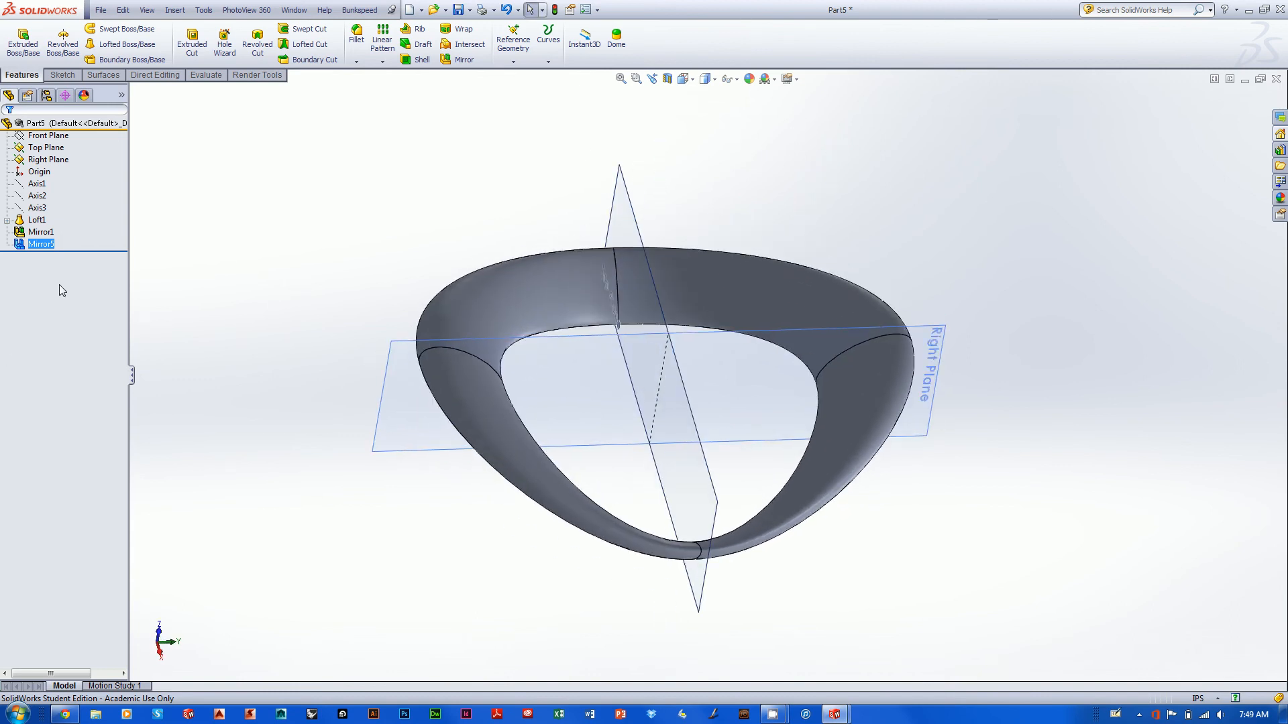
left_click(48, 222, "ctrl")
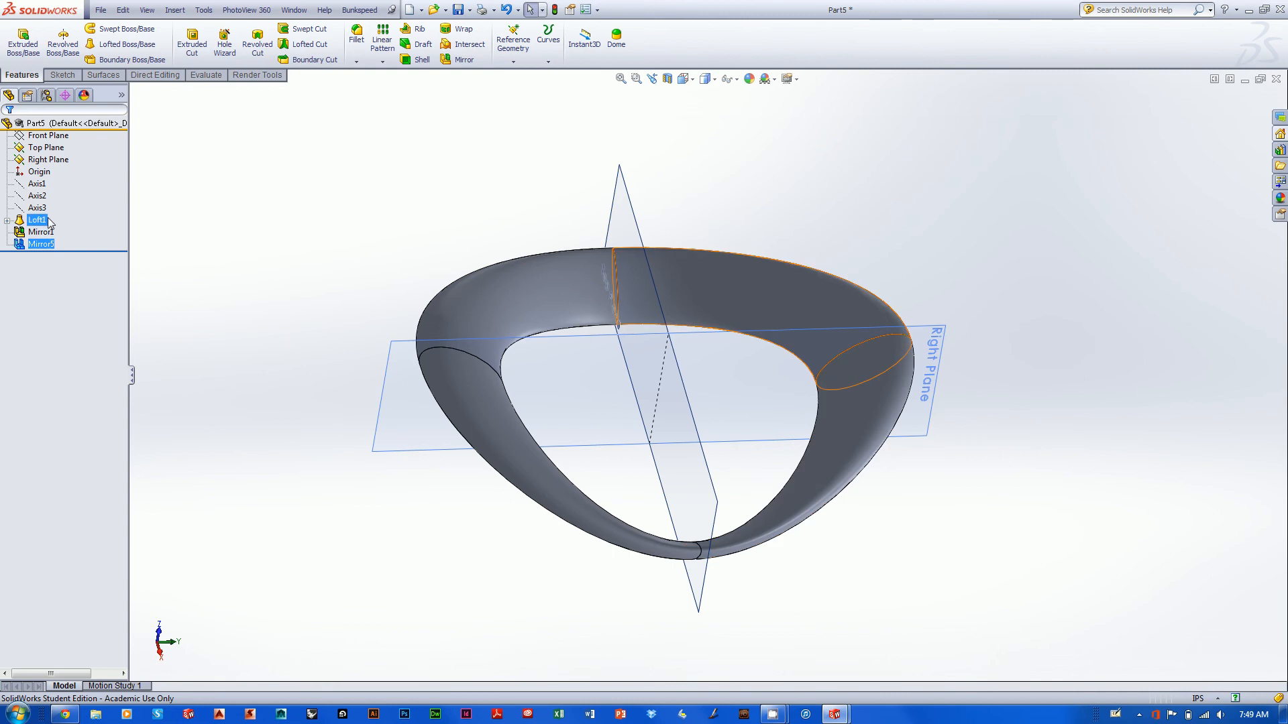
left_click(53, 222, "ctrl")
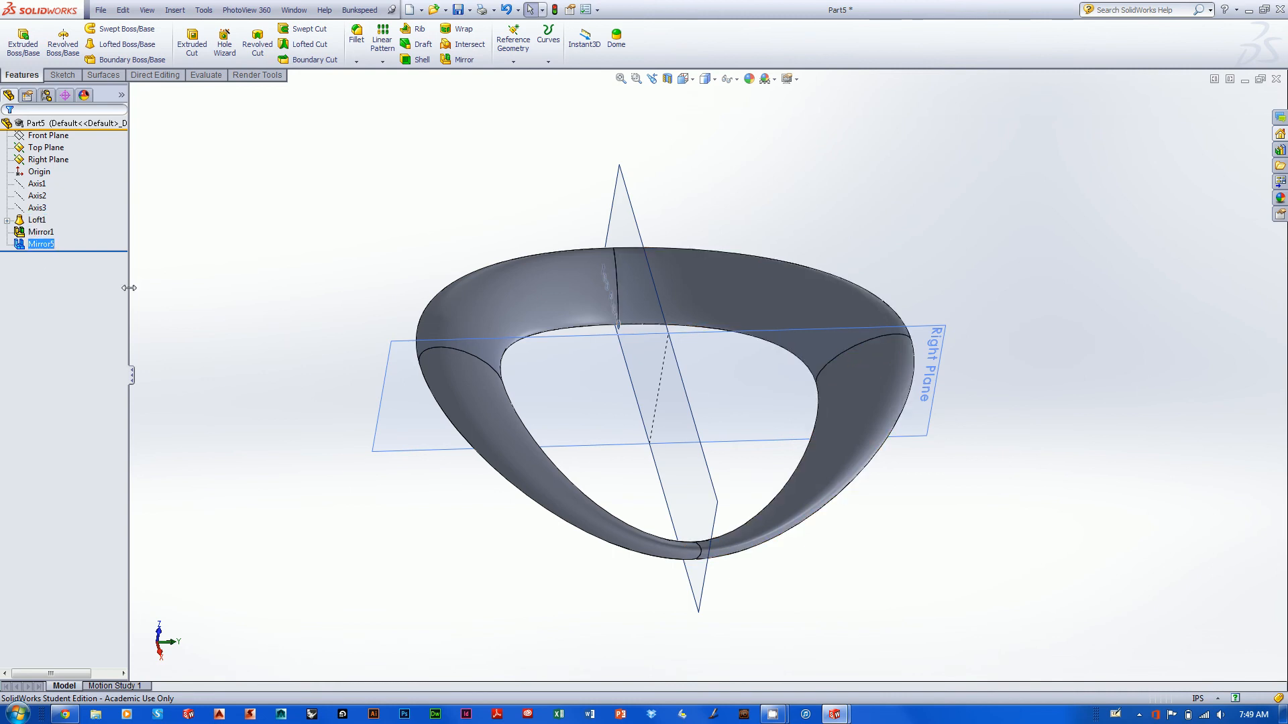
scroll(963, 146, "down", 1)
mouse_move(963, 146)
middle_mouse_down()
mouse_move(926, 219)
mouse_move(964, 146)
middle_mouse_up()
scroll(963, 146, "up", 1)
scroll(961, 185, "down", 3)
scroll(961, 186, "up", 1)
middle_click_drag(933, 217, 969, 173, "ctrl")
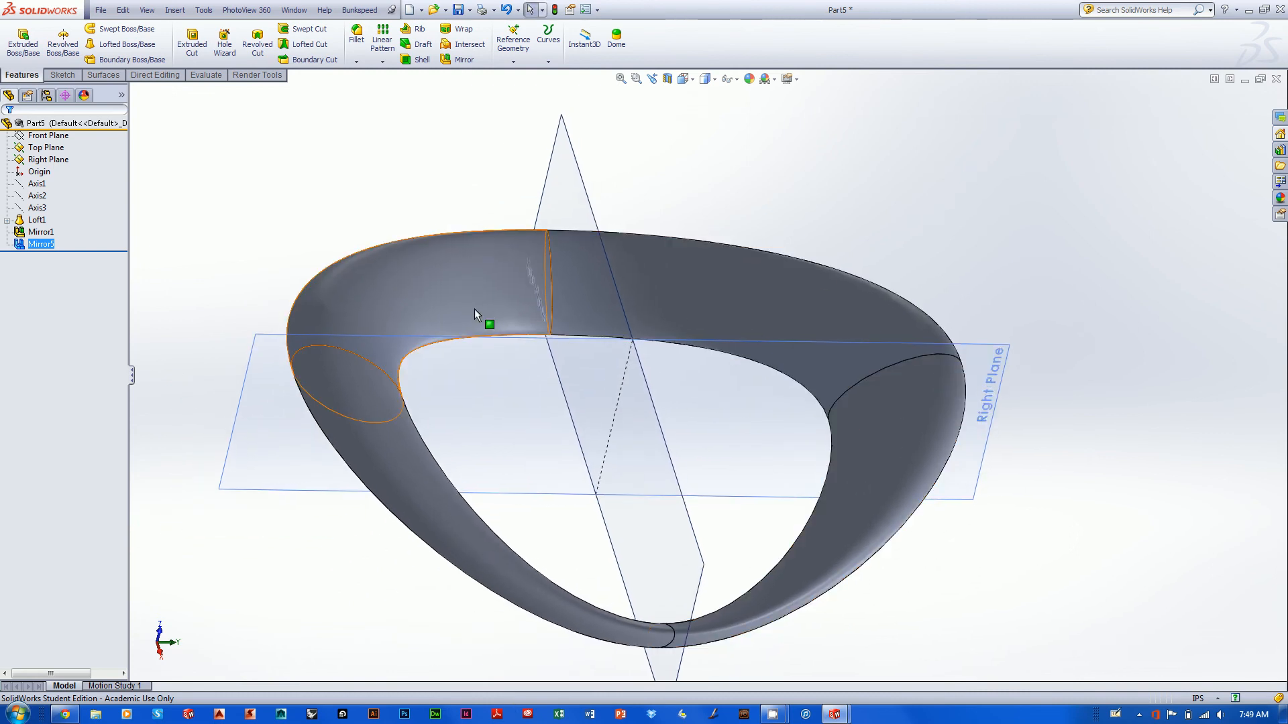
- Display horizontal Zebra Stripes on the loop and examine how they flow across the seams between the segments
left_click(202, 75)
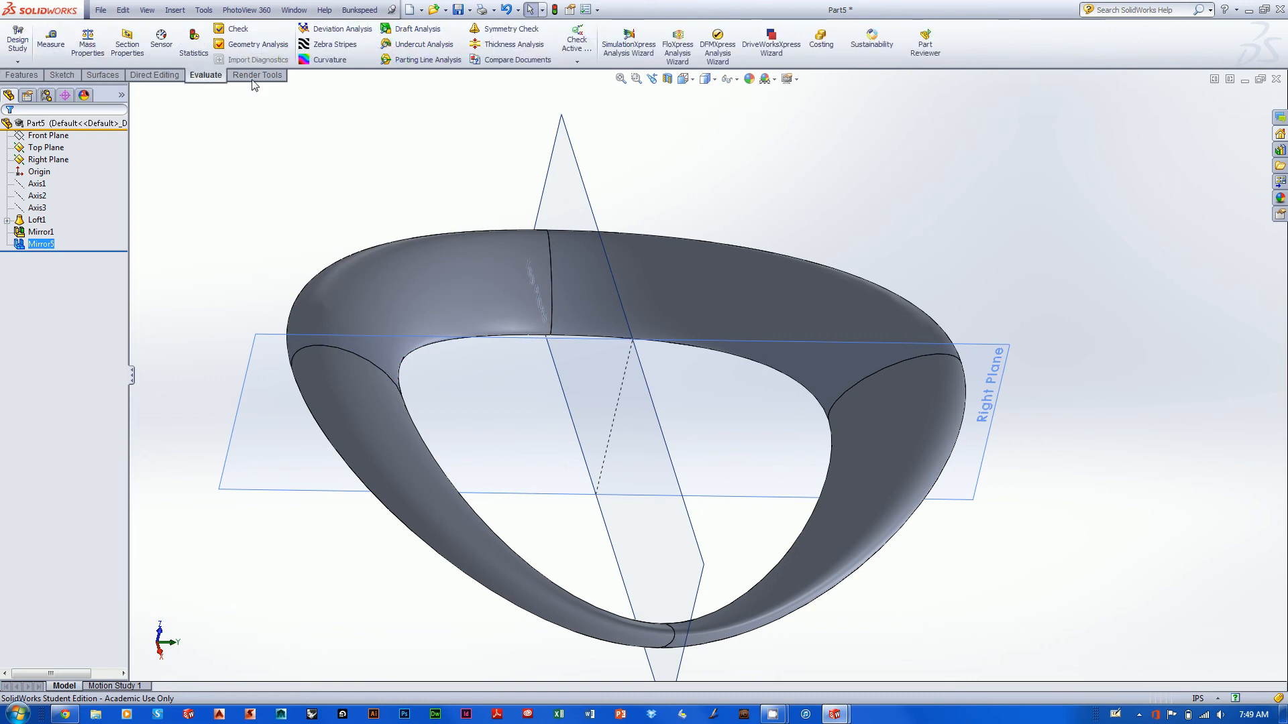
left_click(322, 43)
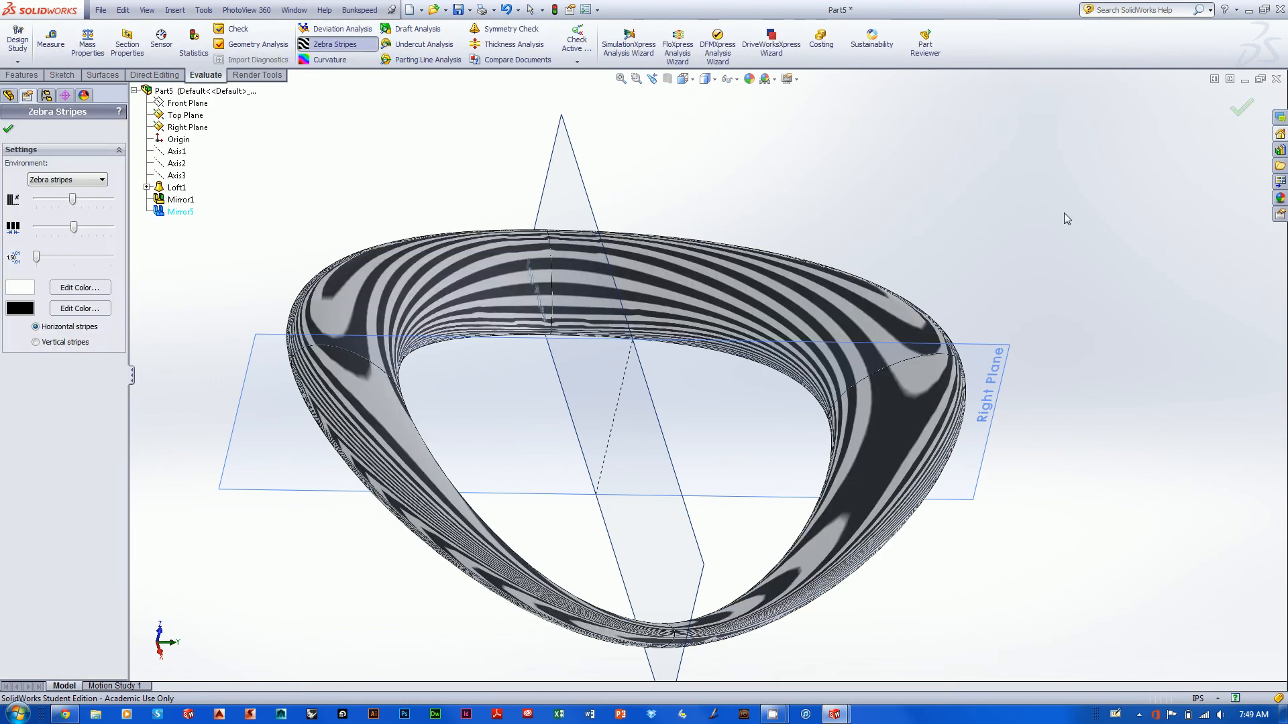
middle_click_drag(1065, 213, 764, 187)
scroll(999, 402, "down", 3)
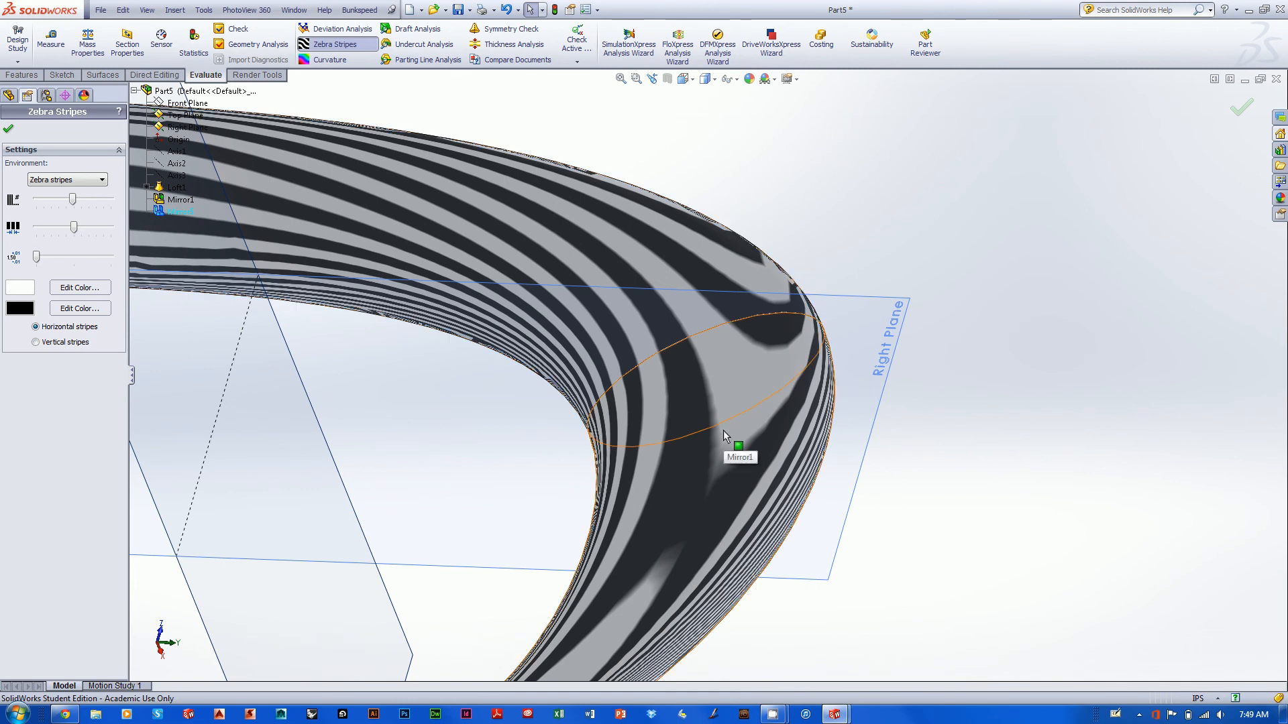
key("Return")
middle_click_drag(887, 209, 918, 223)
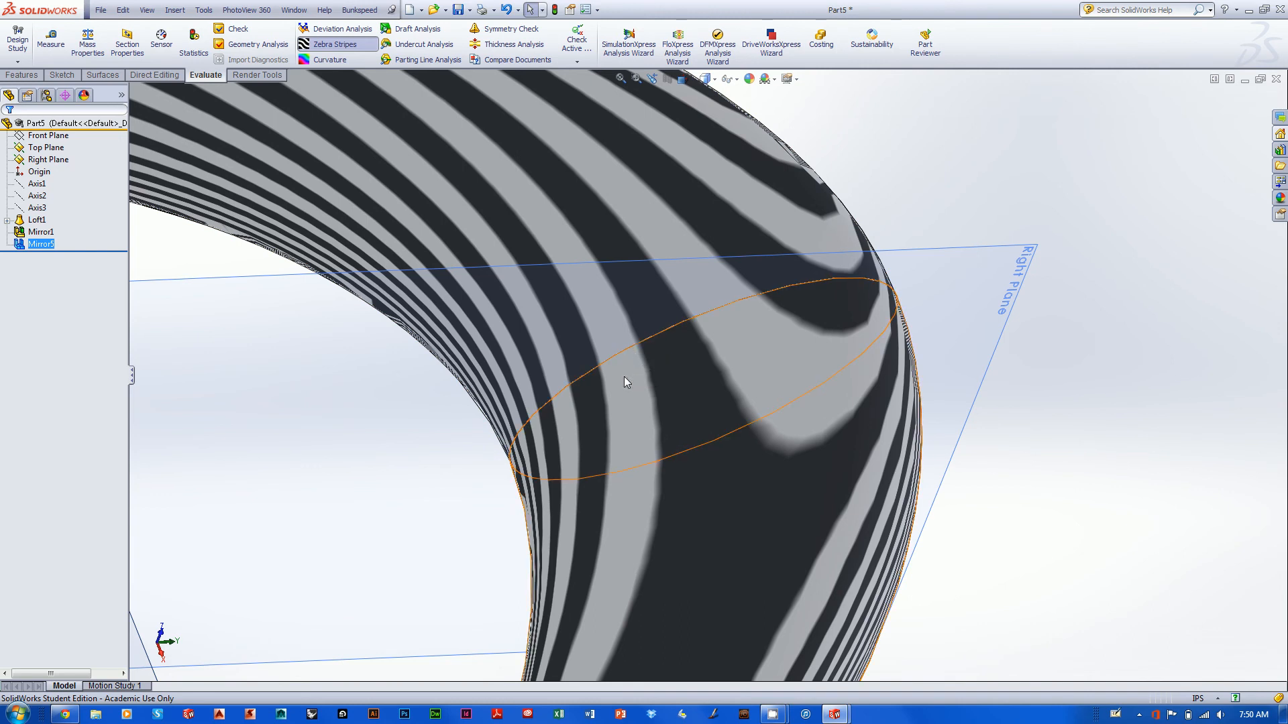
middle_click_drag(994, 167, 807, 317)
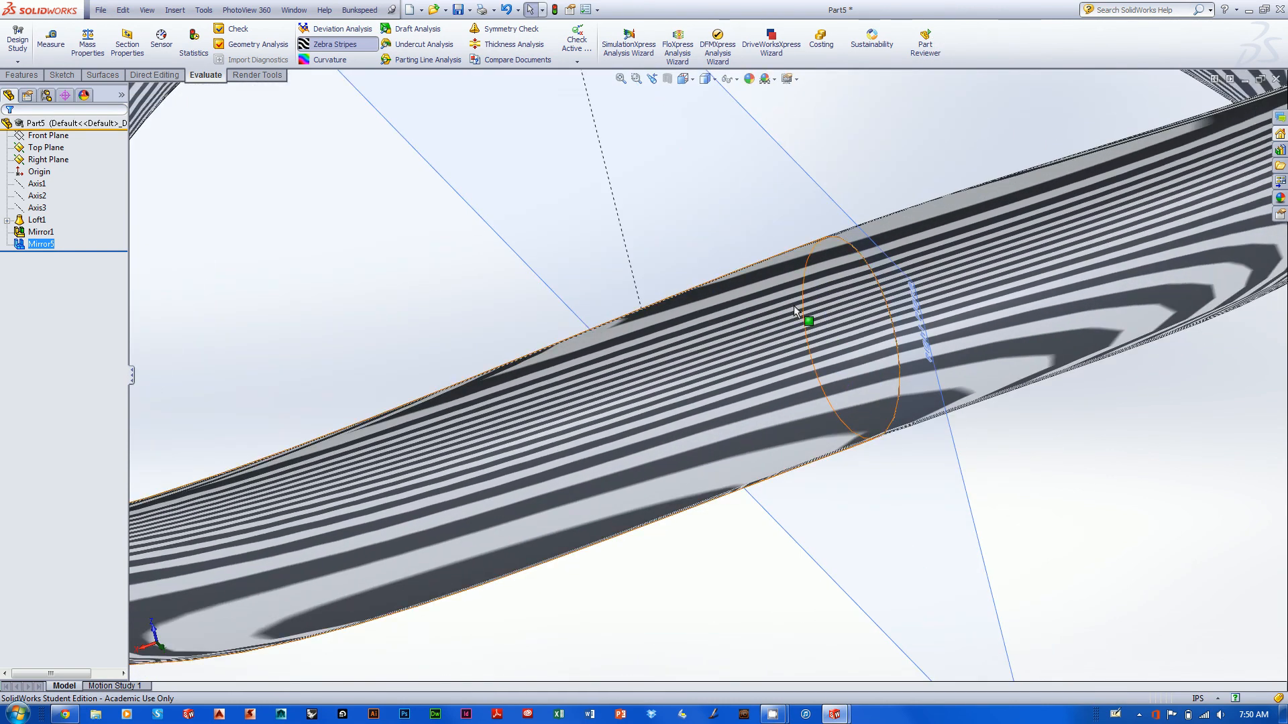
middle_click_drag(1105, 474, 1049, 371)
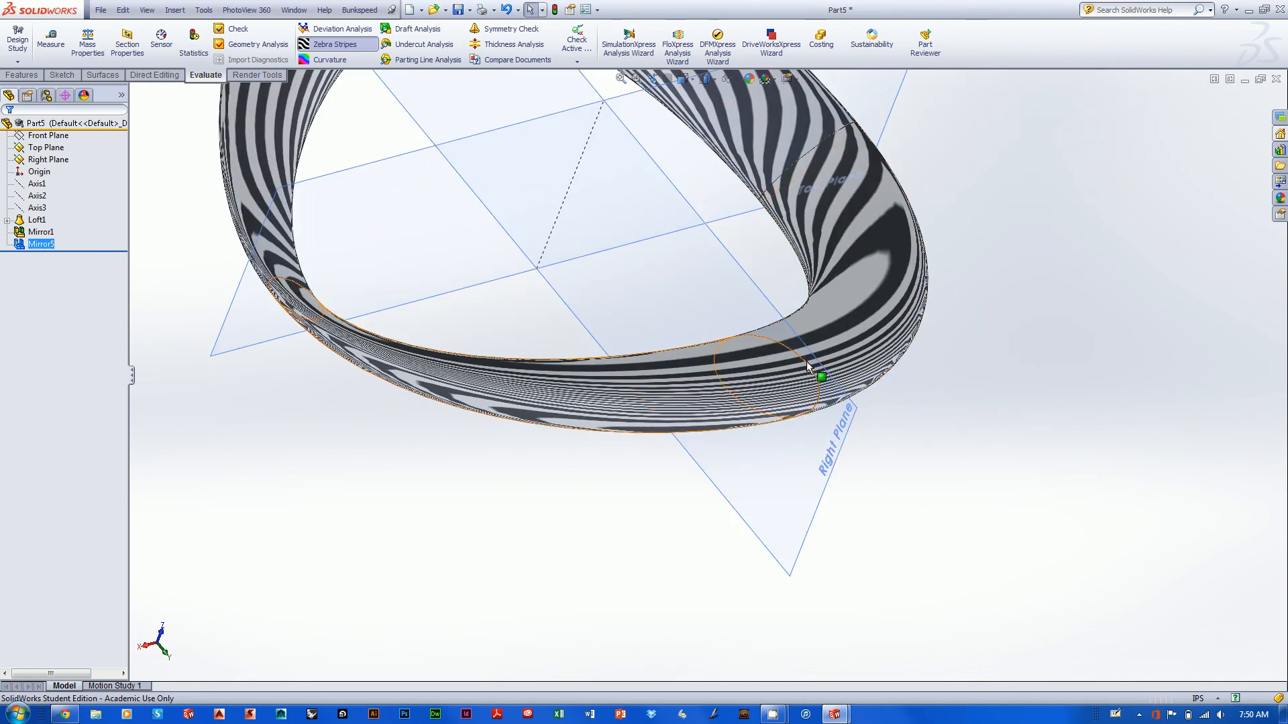
- Examine the zebra stripes across the loop's seams from several more angles, and turn the Zebra Stripes display off
middle_click_drag(1012, 295, 713, 364)
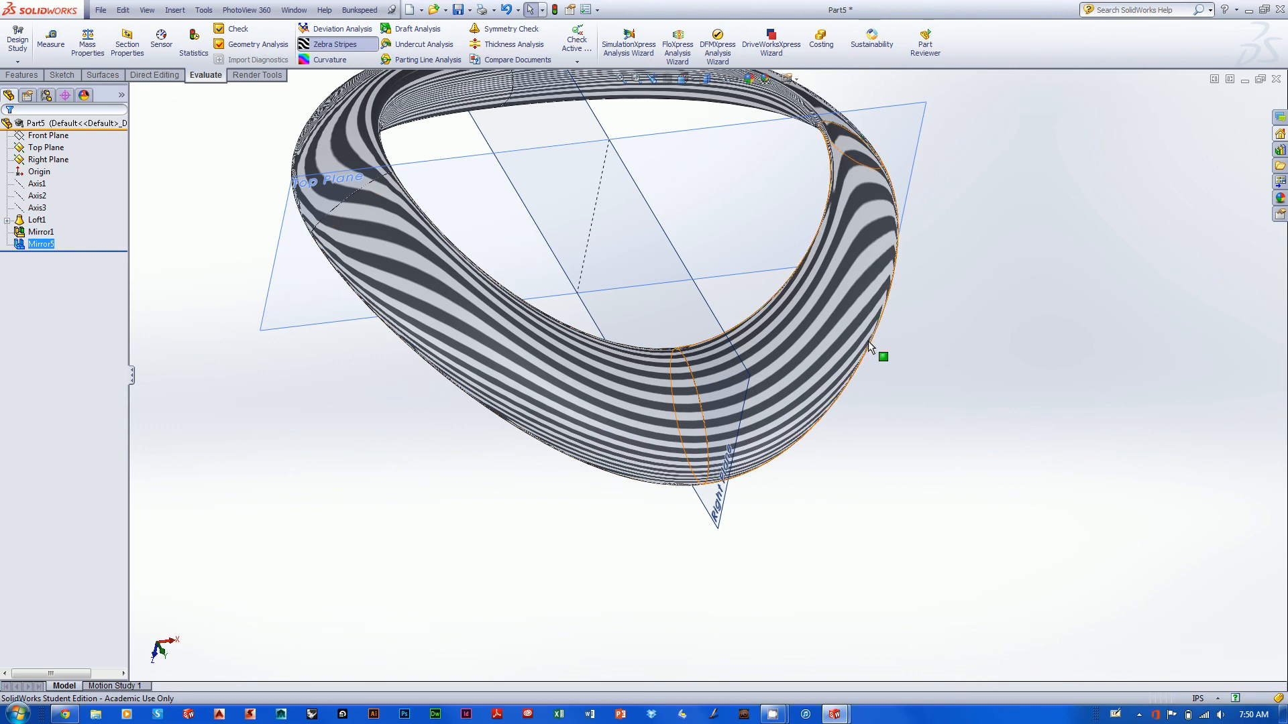
middle_click_drag(883, 356, 865, 413)
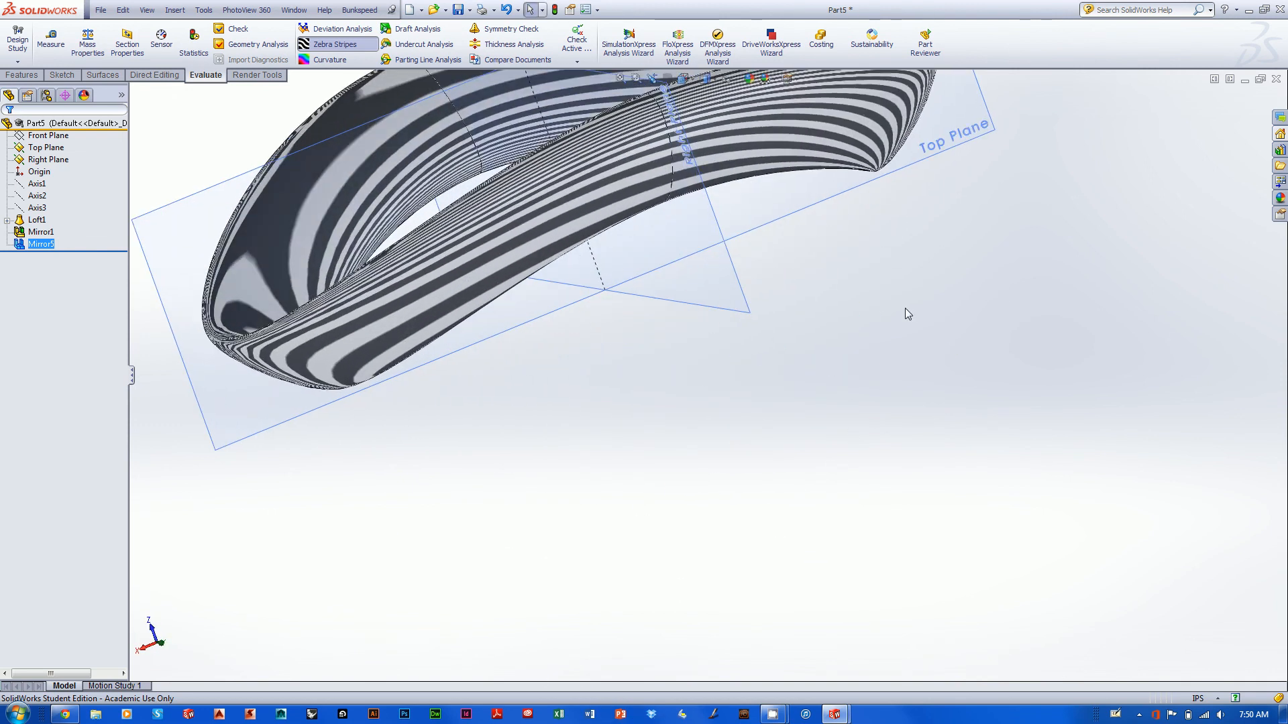
middle_click_drag(904, 310, 1092, 463, "ctrl")
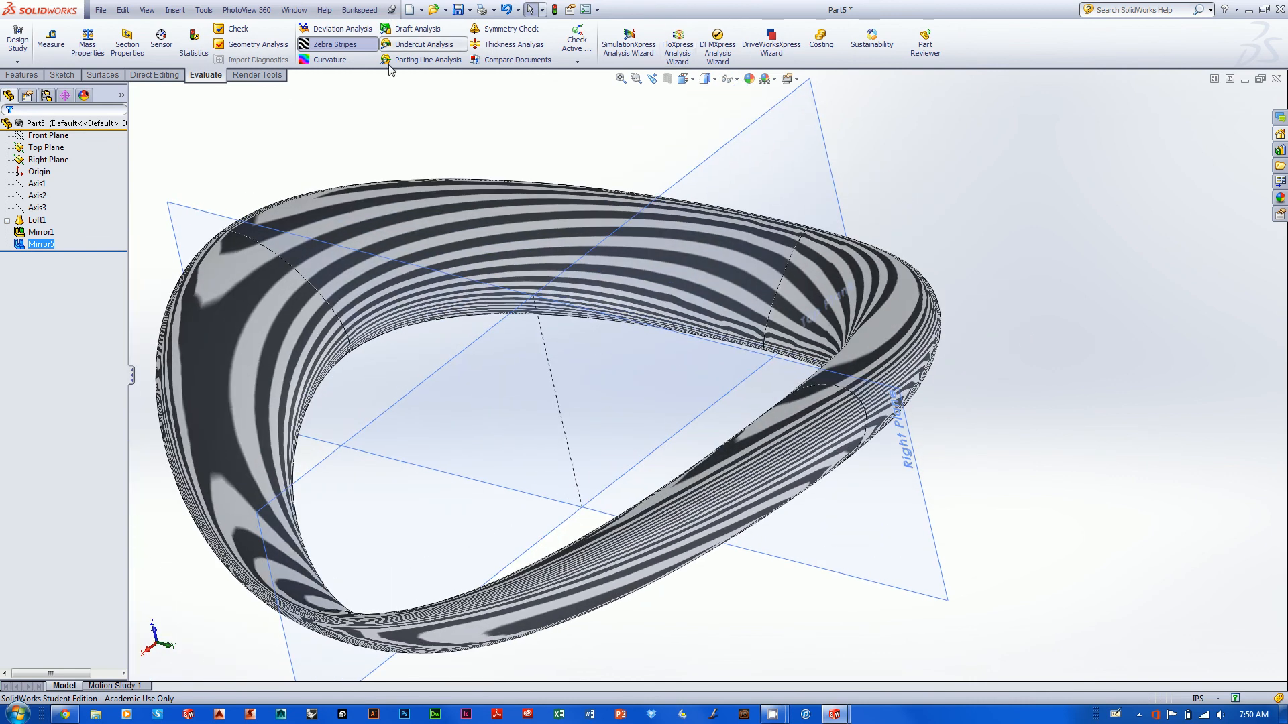
left_click(334, 44)
middle_click_drag(990, 209, 966, 221)
scroll(959, 238, "up", 2)
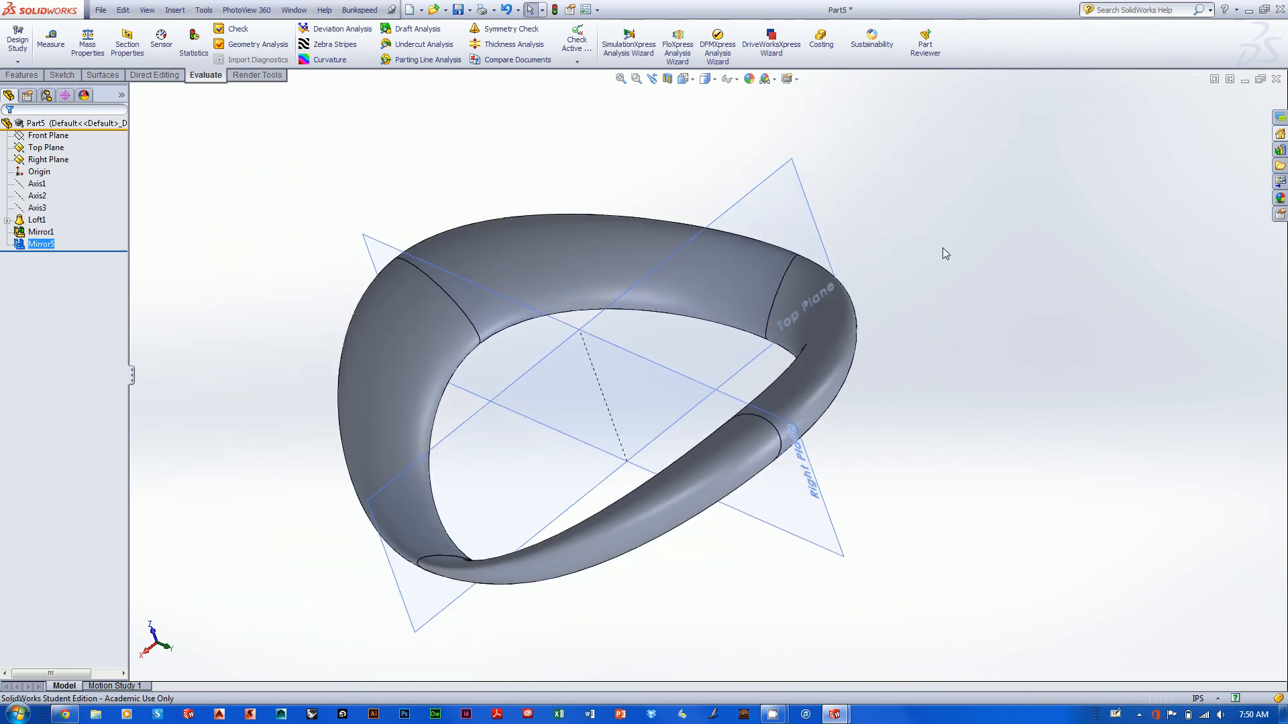
- Open the original loft's definition to review its profiles, start/end constraints and Guide Curves options, and exit without changing anything
right_click(34, 220)
left_click(45, 190)
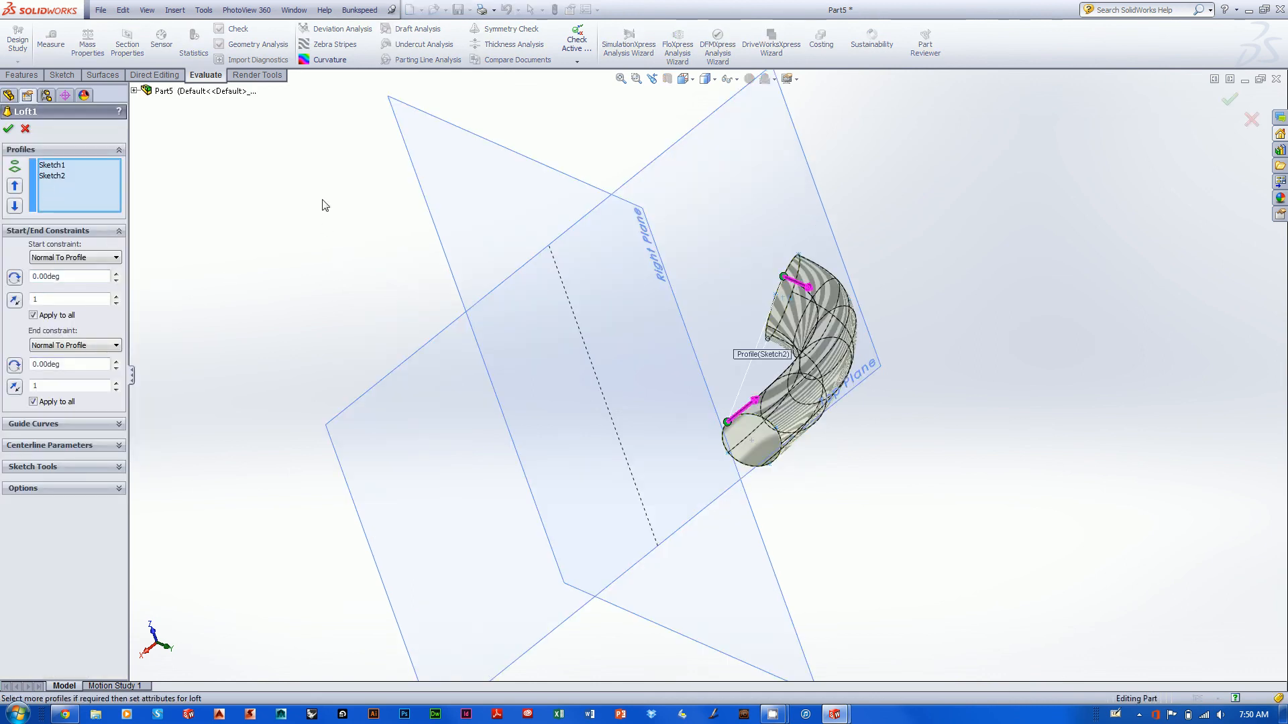
left_click(86, 425)
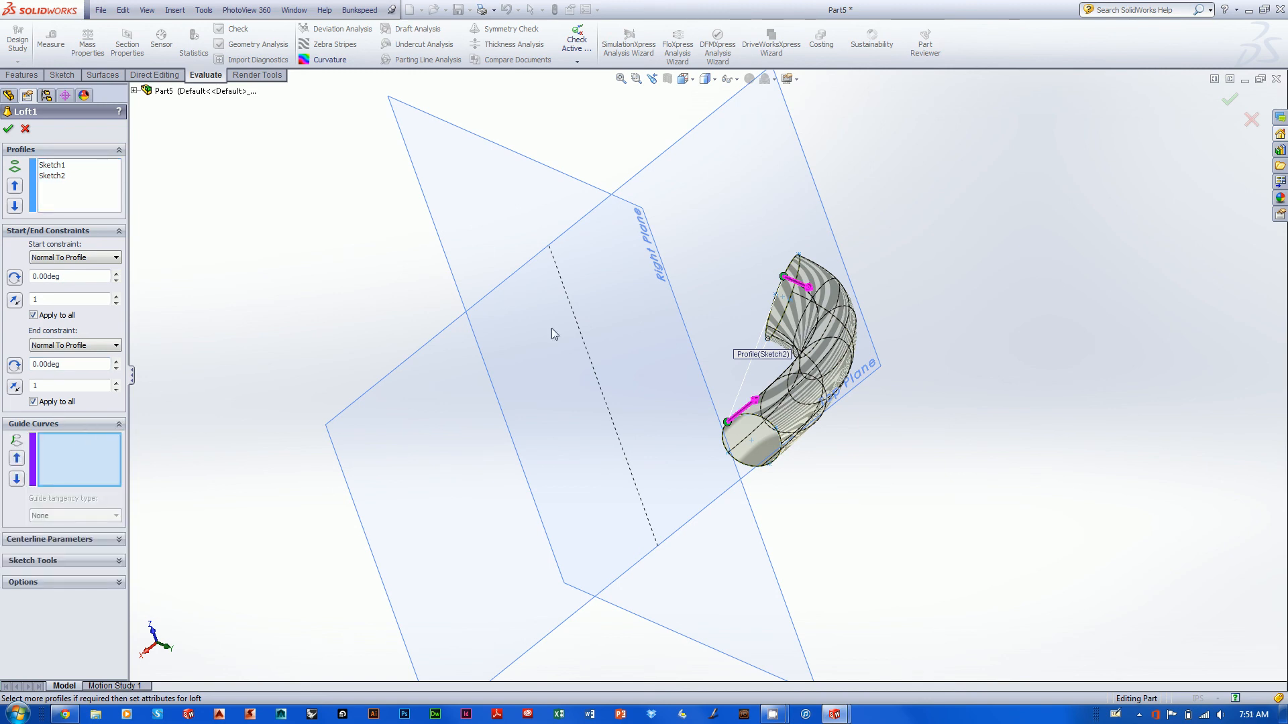
left_click(25, 130)
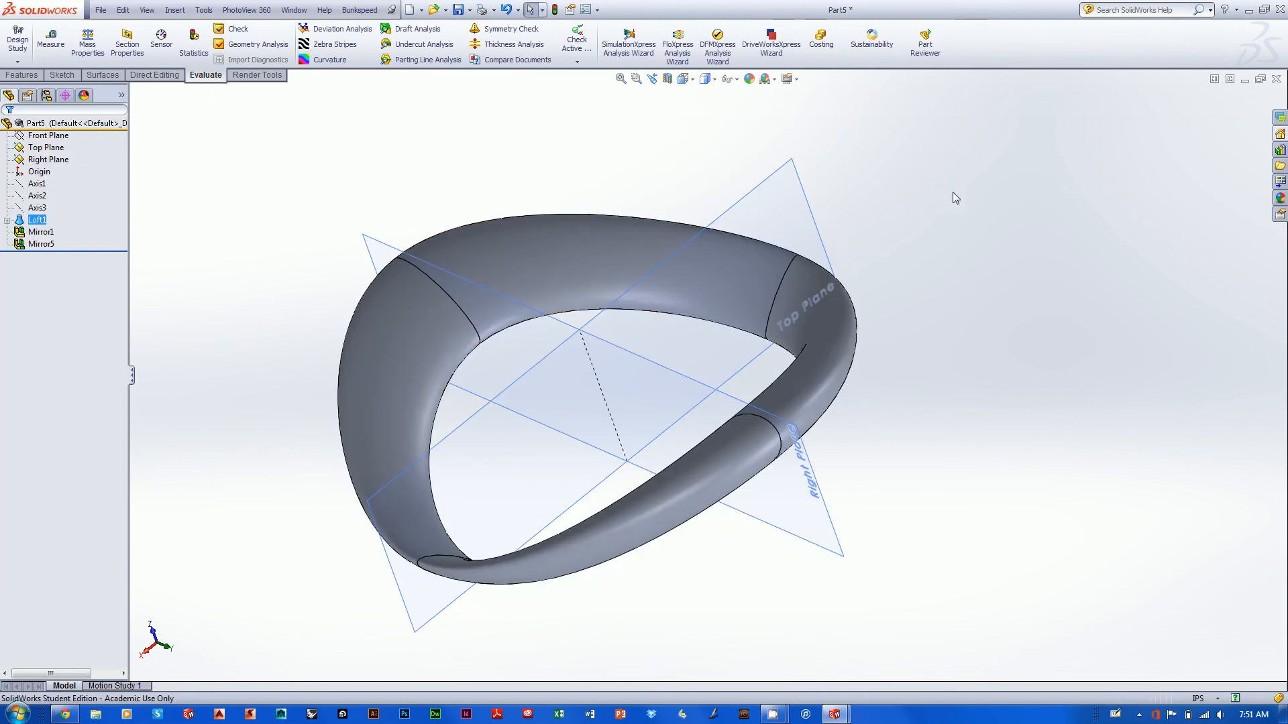
middle_click_drag(952, 192, 916, 262)
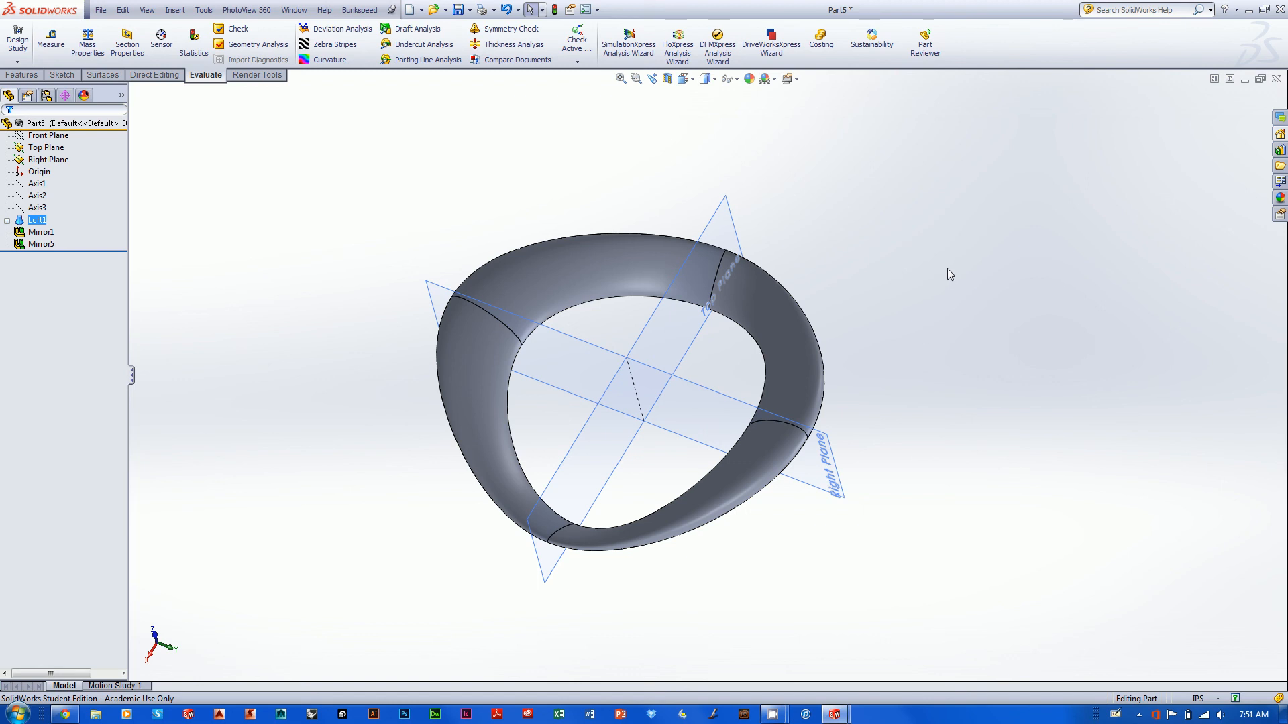
mouse_move(772, 714)
left_click(704, 650)
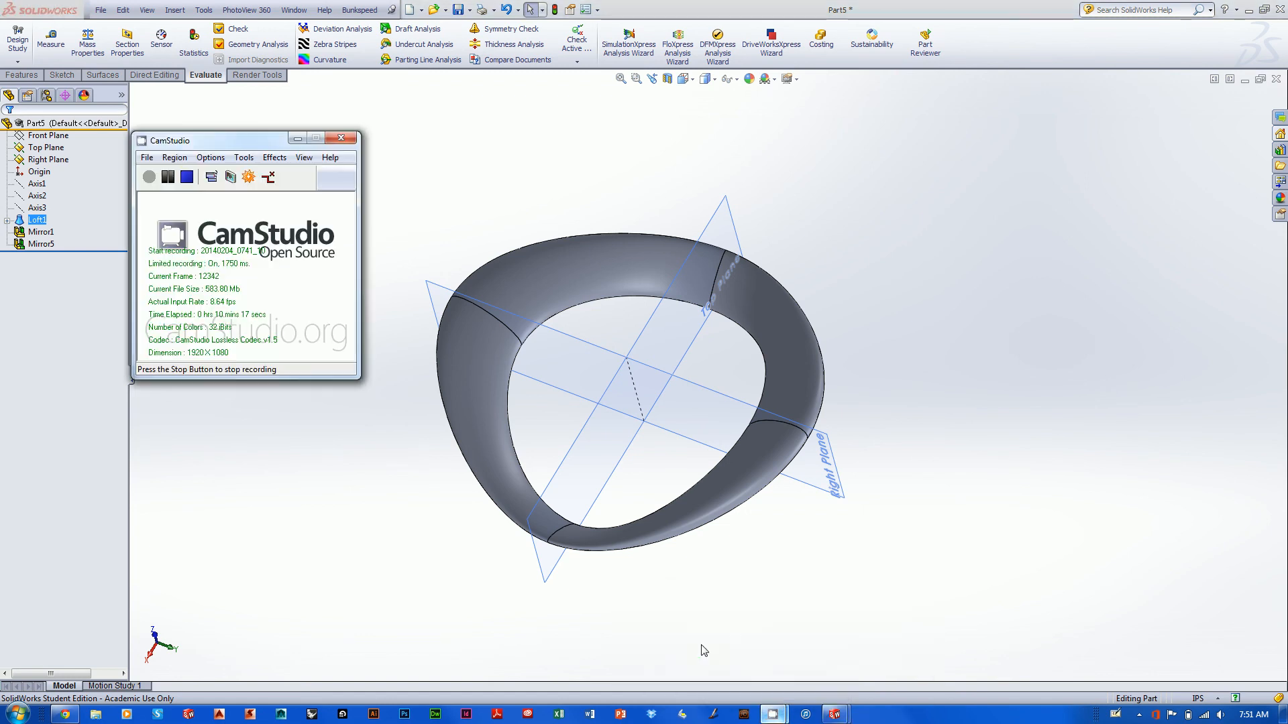